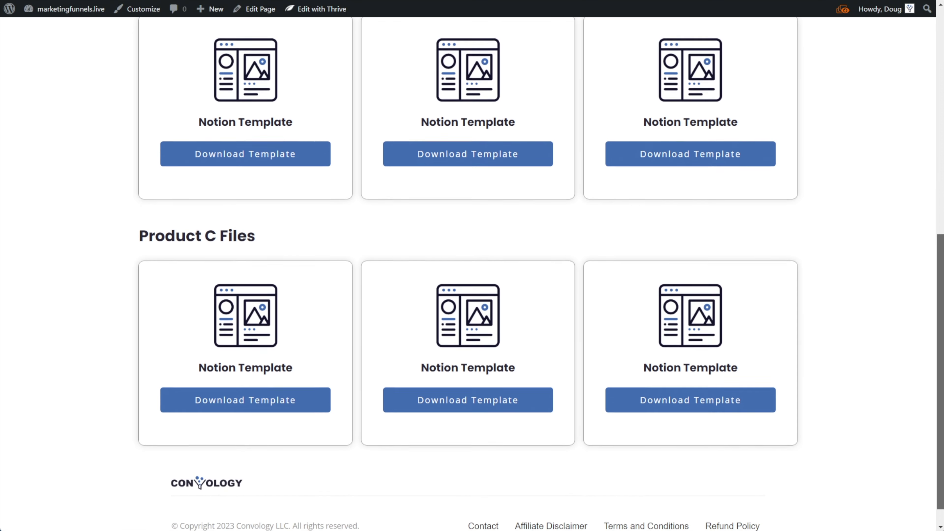
scroll(472, 260, "up", 2)
scroll(941, 177, "up", 5)
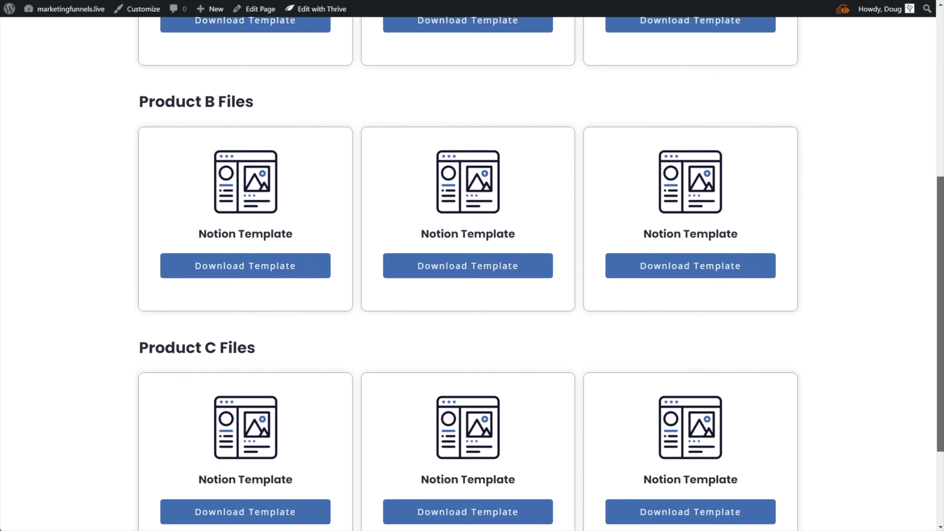
left_click_drag(940, 177, 941, 87)
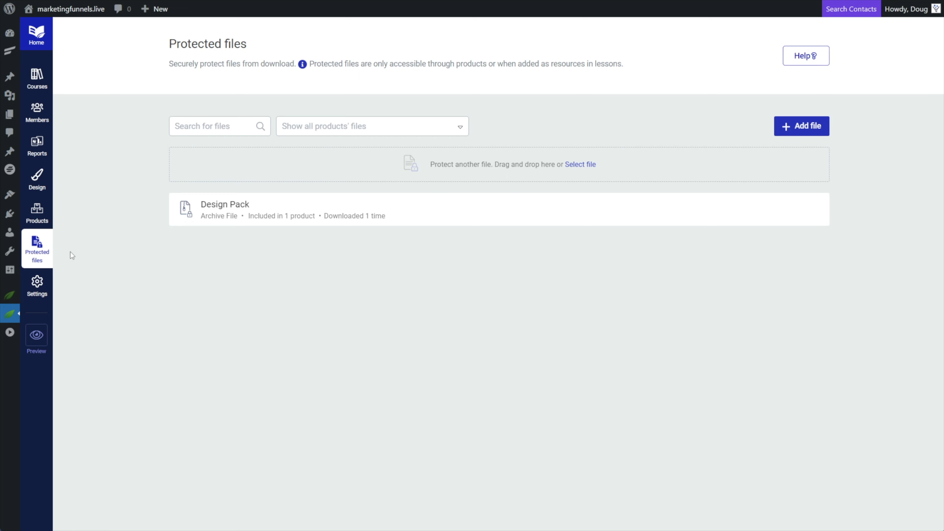
Step: Create a new product named "Neat Product B" without adding any content to it
left_click(39, 212)
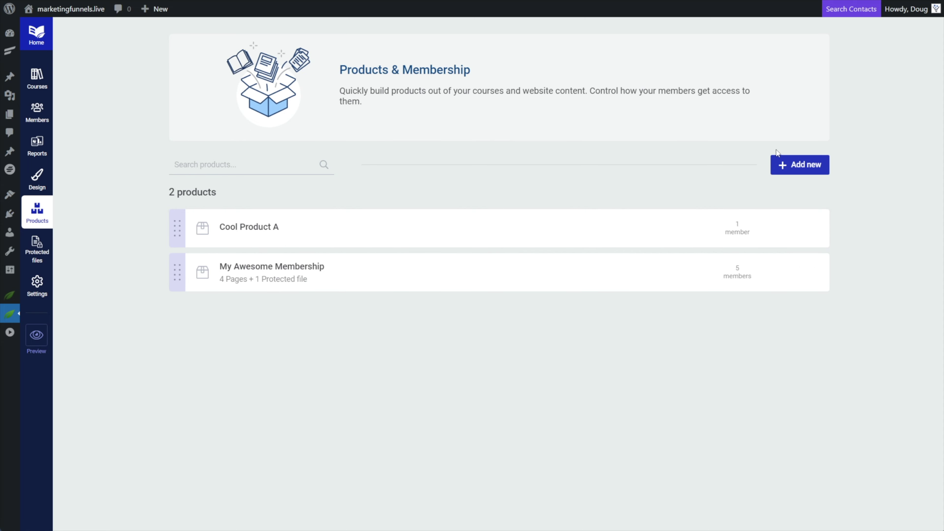
left_click(782, 165)
type("Coo")
key("BackSpace")
type("Neat Product B")
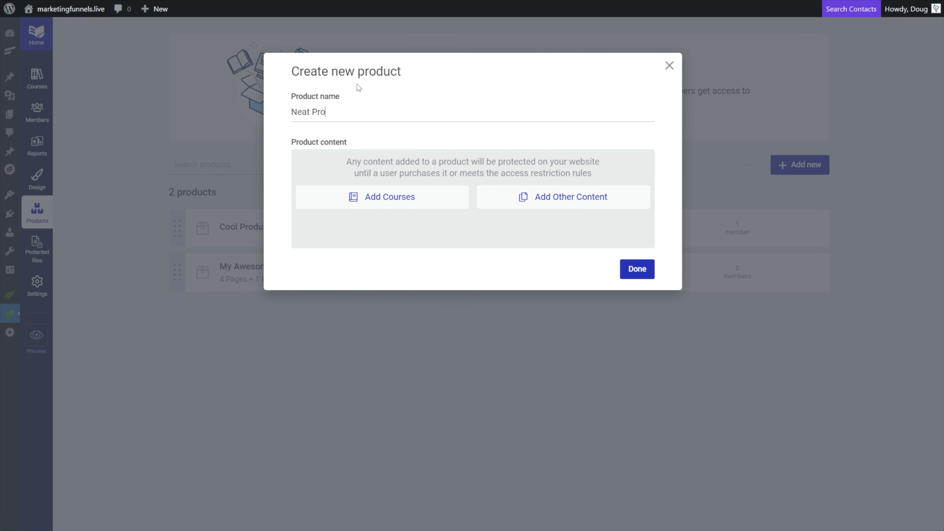
left_click(645, 270)
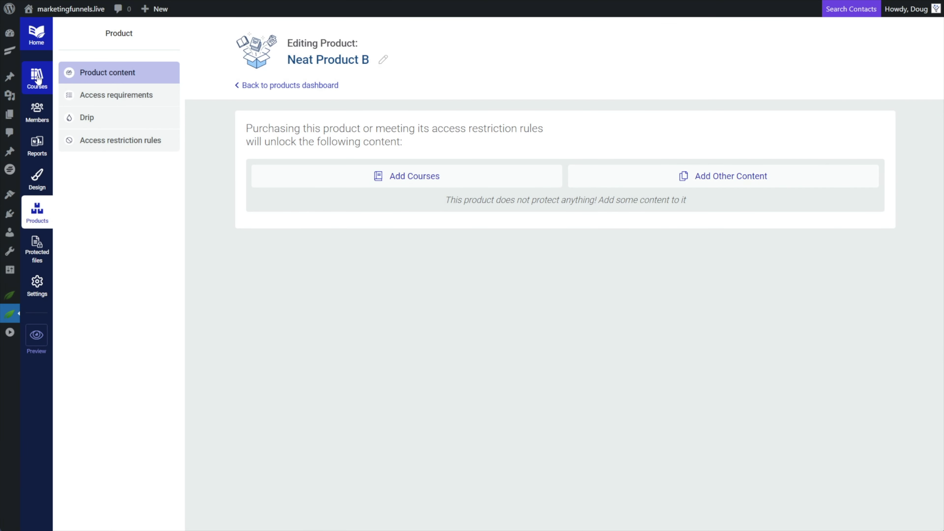
Step: Return to the product list and create another empty product named "Fun Product C"
left_click(37, 210)
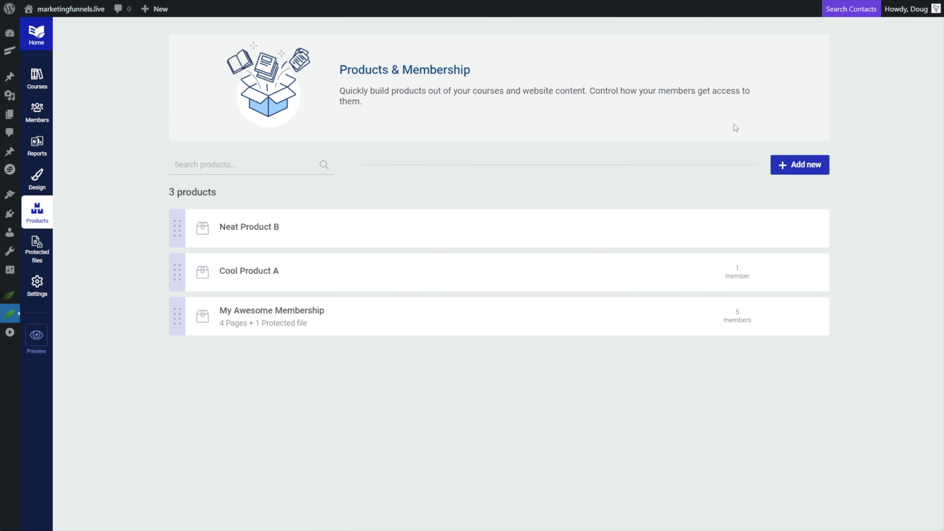
left_click(784, 165)
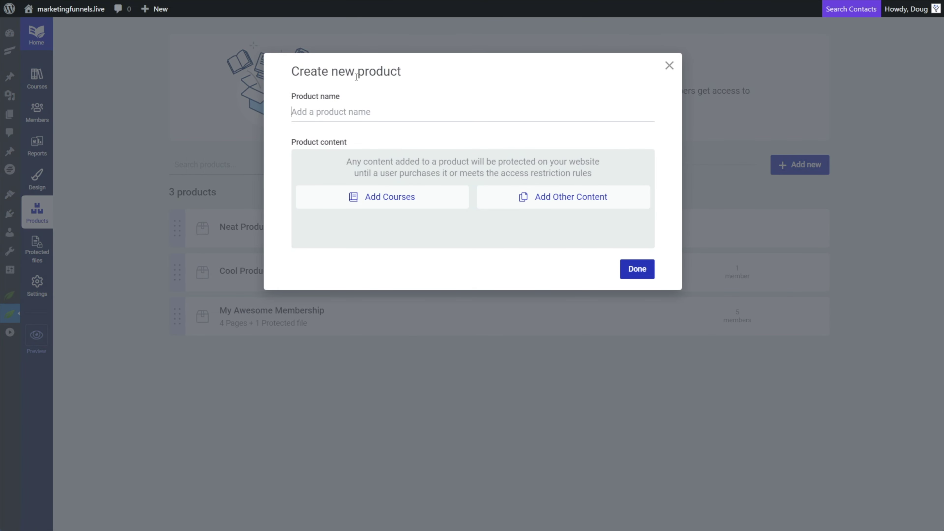
type("Fun Product C")
left_click(641, 269)
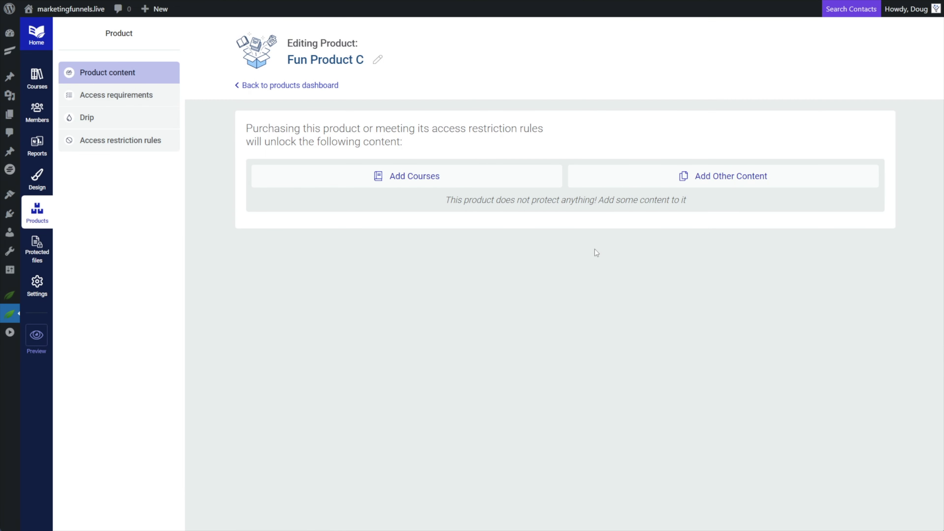
Step: Edit the Design Pack protected file so its access is protected by Cool Product A instead of My Awesome Membership, and save it
left_click(37, 248)
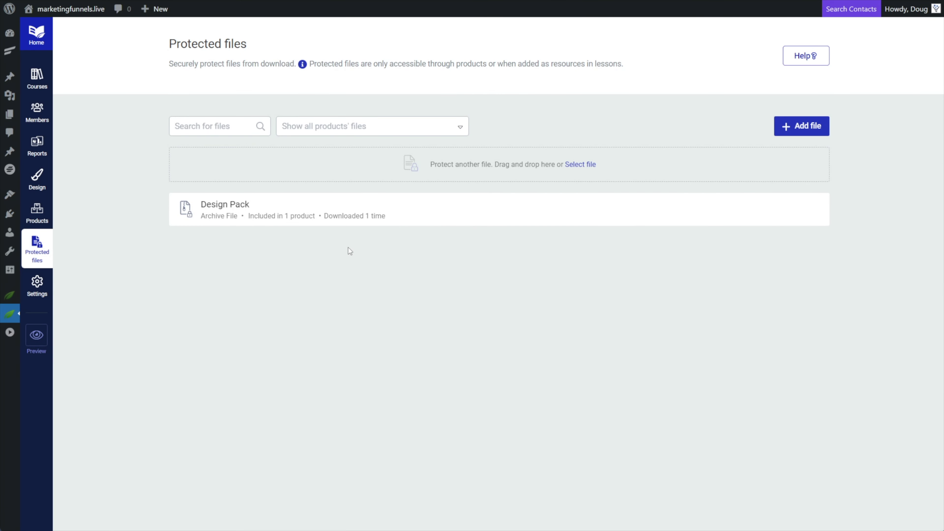
mouse_move(373, 215)
mouse_move(301, 203)
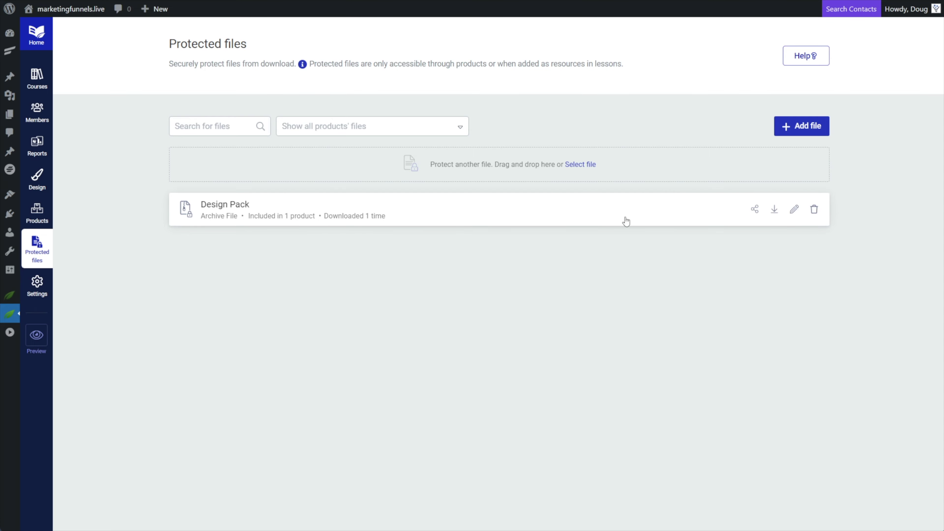
left_click(794, 210)
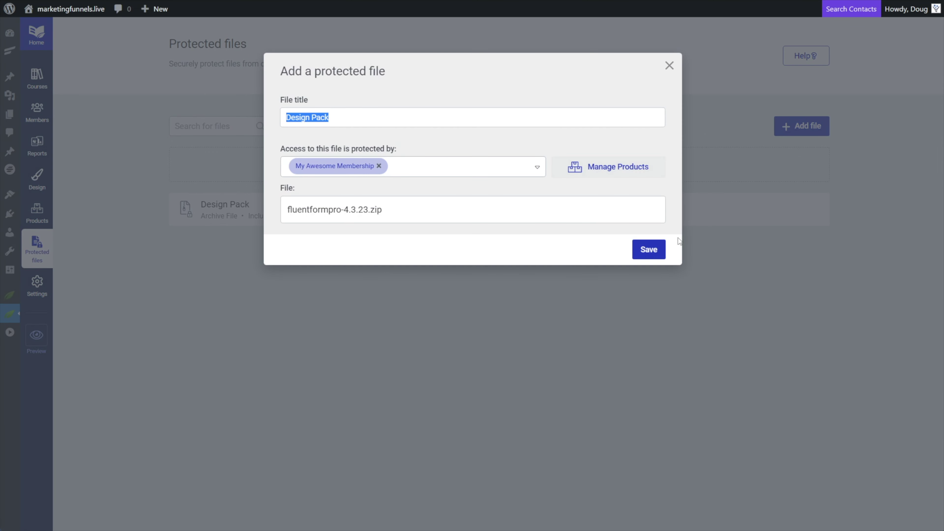
left_click(388, 159)
key("BackSpace")
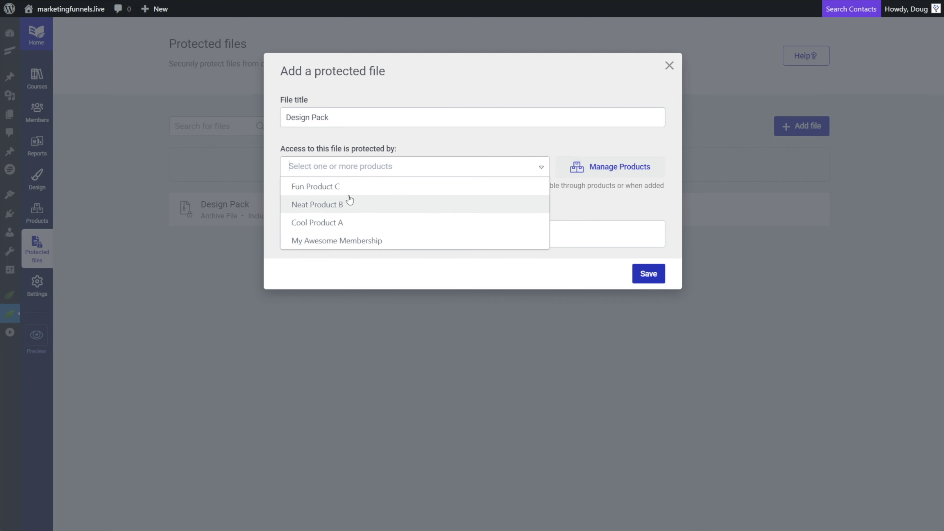
left_click(348, 222)
left_click(651, 251)
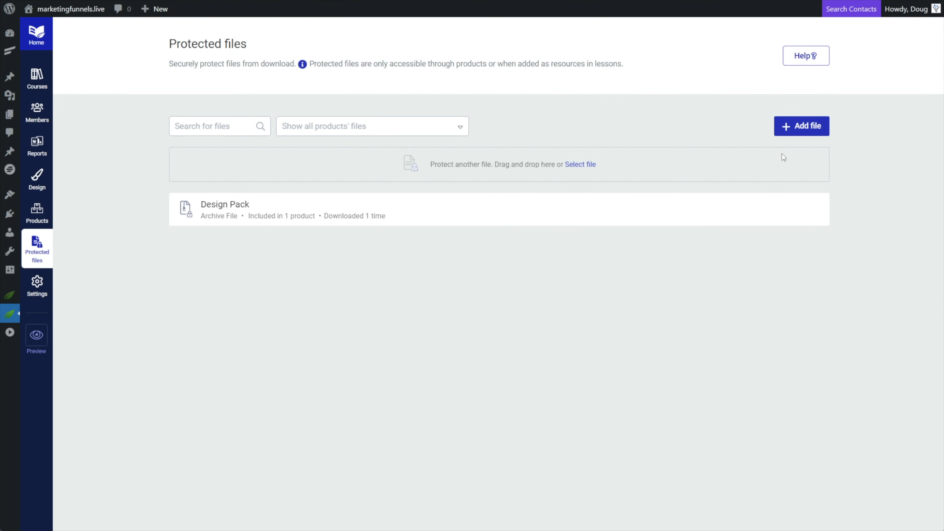
left_click(794, 128)
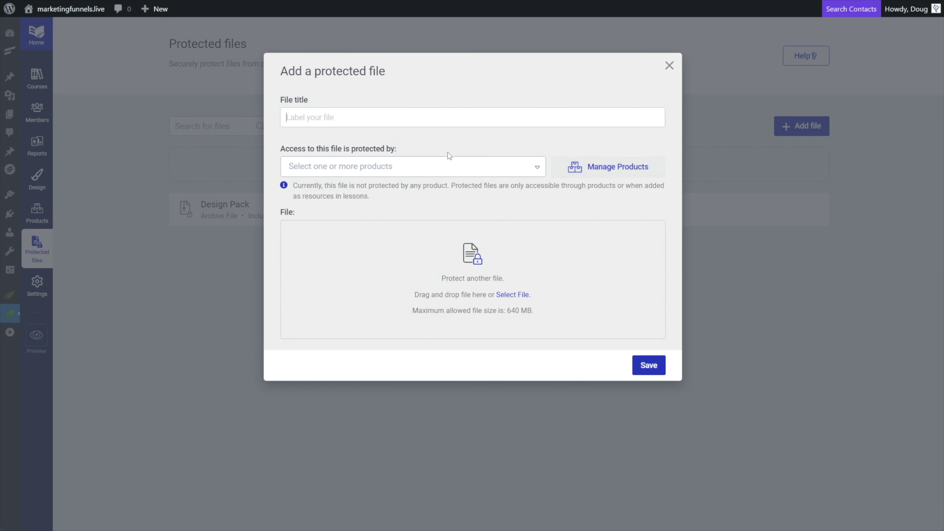
left_click(412, 164)
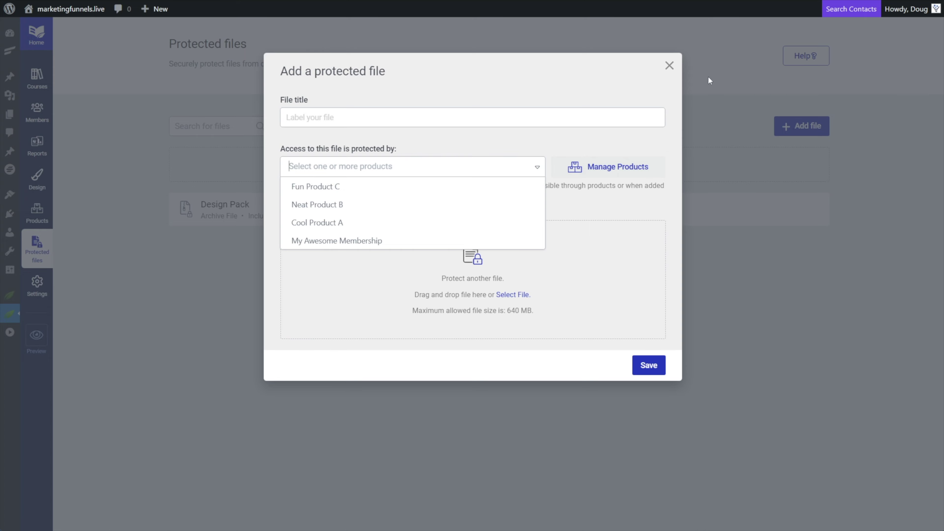
left_click(669, 66)
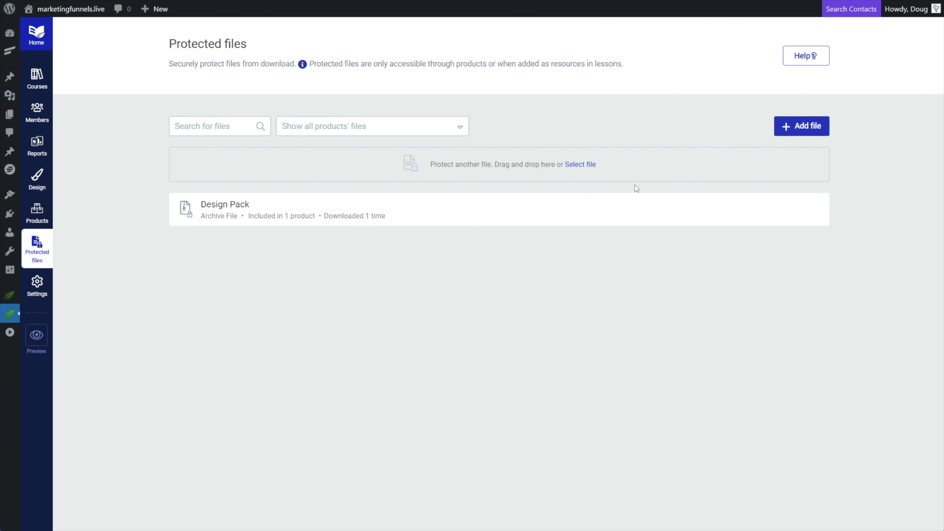
mouse_move(756, 211)
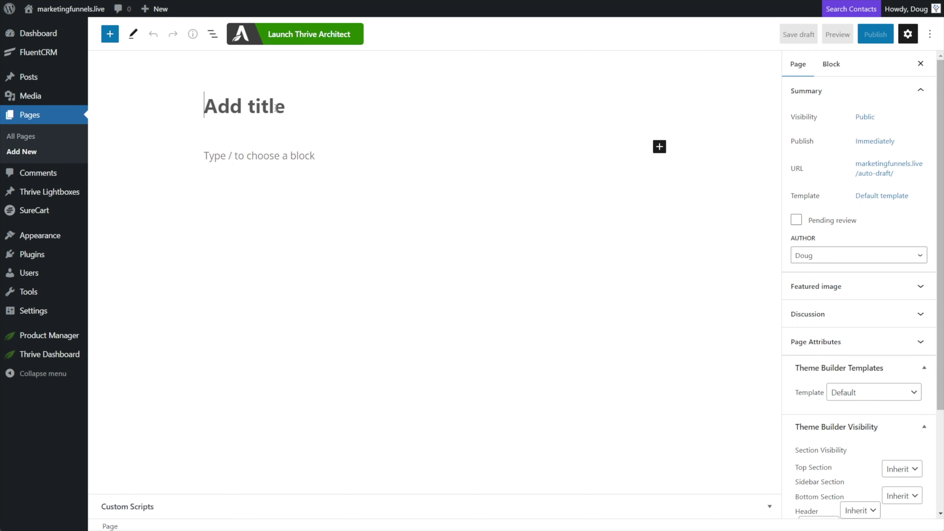
Step: Save the new page as a draft titled "Member File Library" and launch it in Thrive Architect as a Normal Page
type("Member File Library")
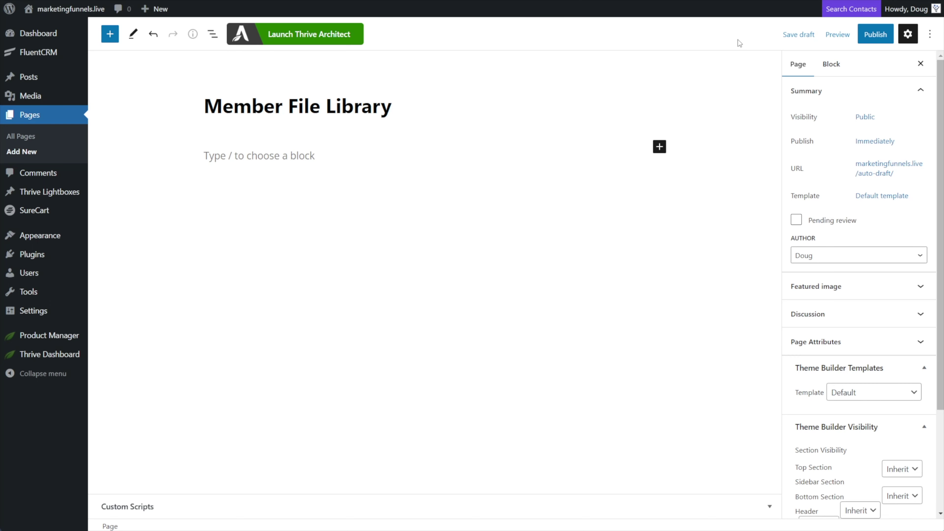
left_click(799, 34)
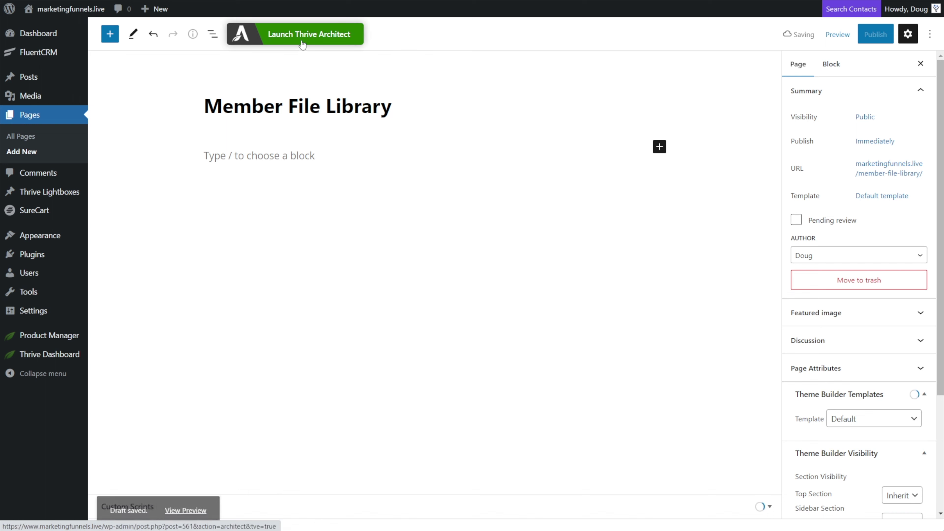
left_click(294, 35)
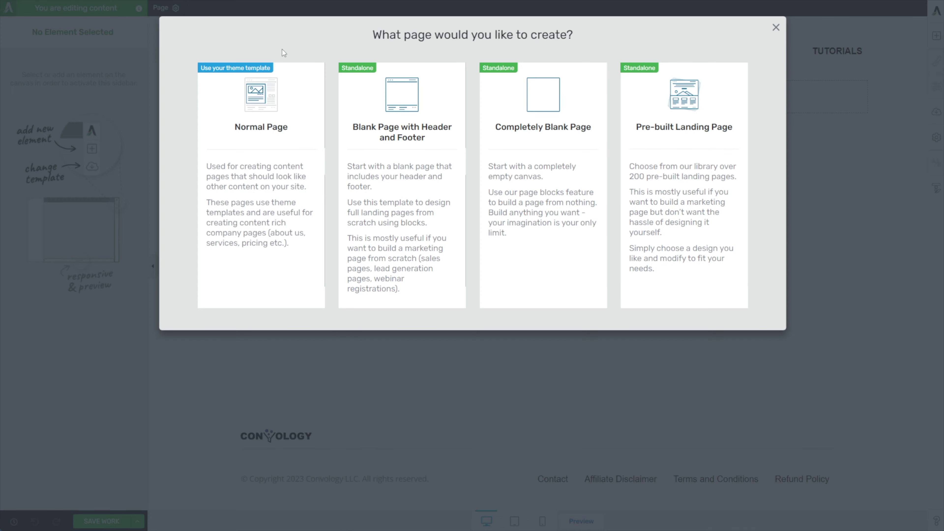
left_click(260, 123)
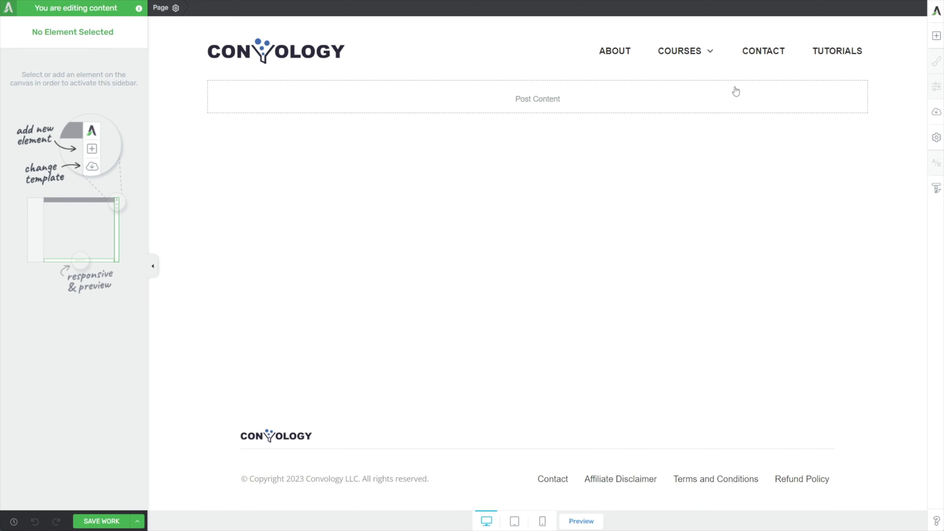
Step: Add a Content Box to the page's empty post content area
left_click(936, 37)
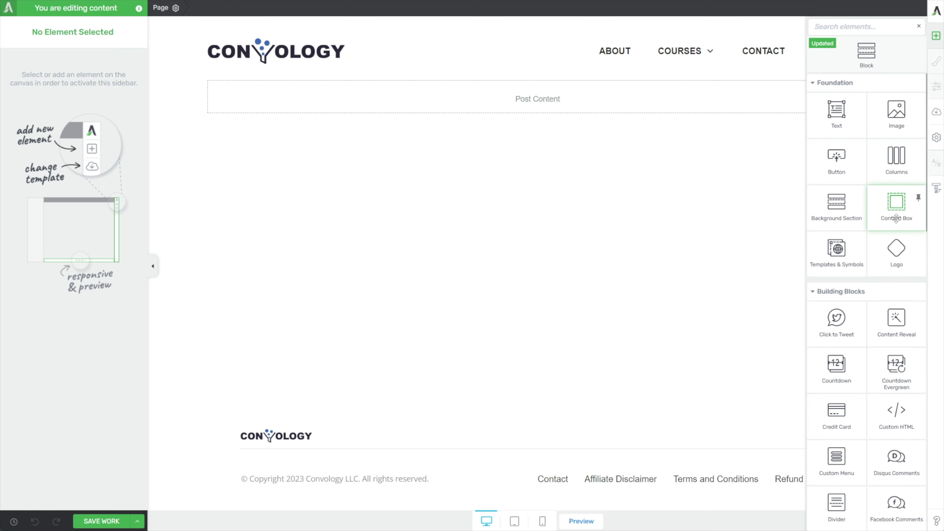
left_click_drag(896, 213, 556, 200)
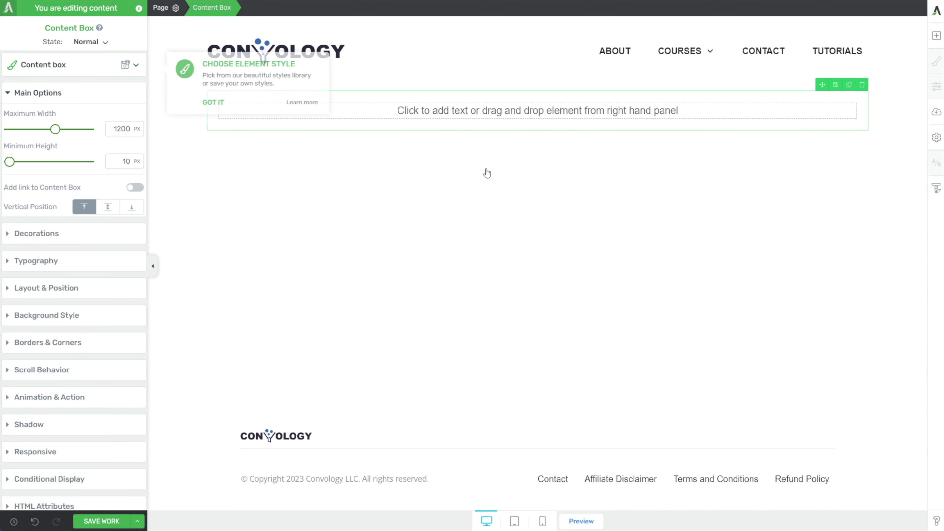
left_click(190, 102)
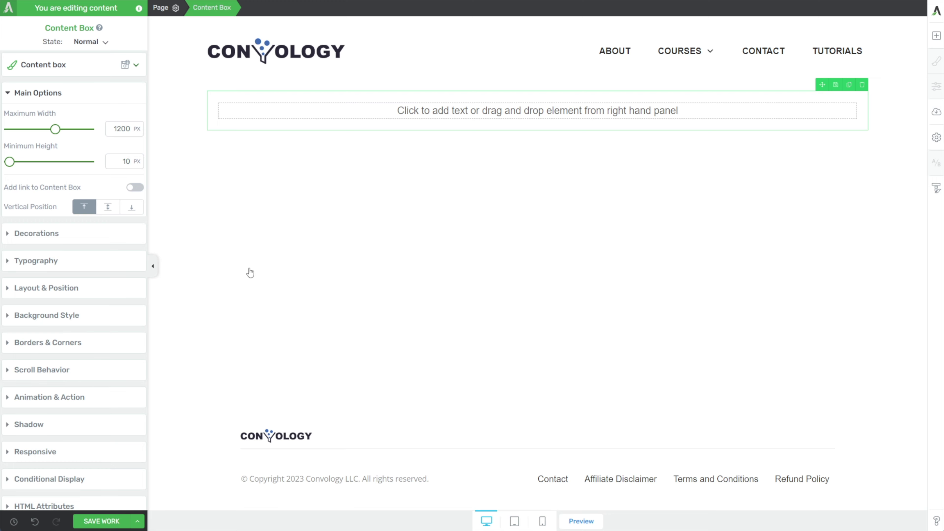
scroll(116, 396, "down", 1)
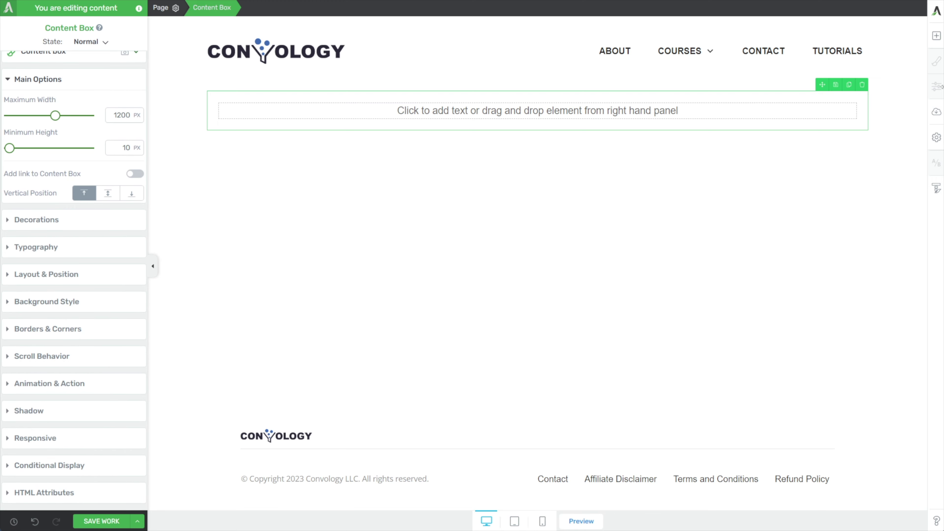
Step: Add a text element reading "Product A Files" inside the content box and format it as Heading 2
left_click(936, 35)
left_click_drag(837, 113, 558, 120)
type("Product A Files")
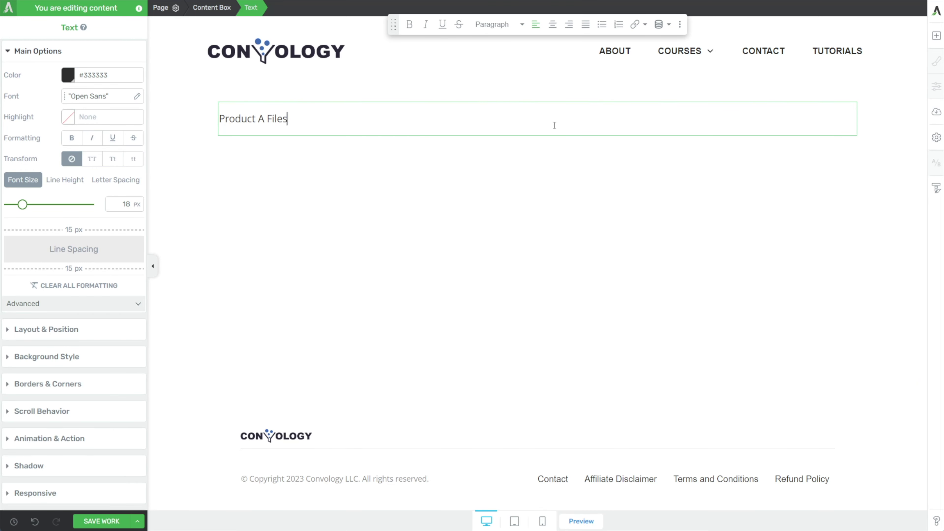
left_click(498, 24)
left_click(495, 123)
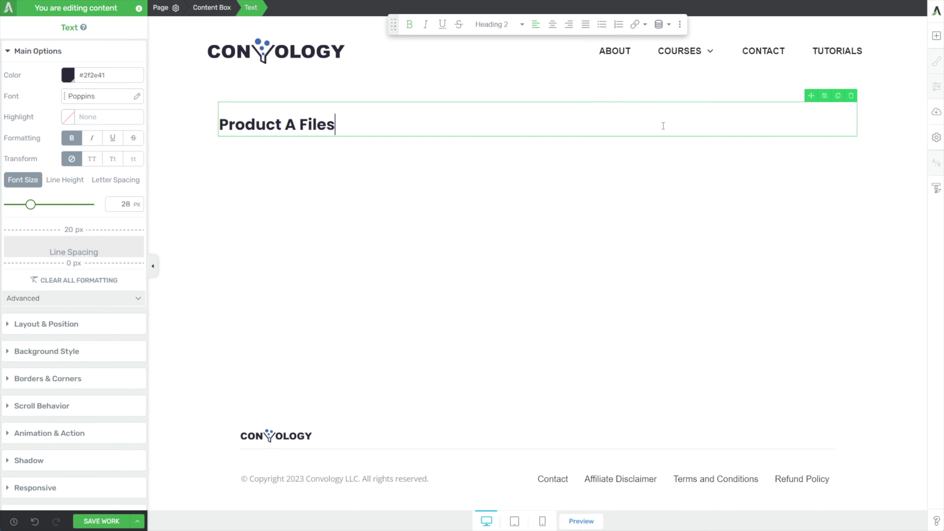
Step: Duplicate the content box holding the Product A Files heading twice, making three stacked boxes
left_click(839, 143)
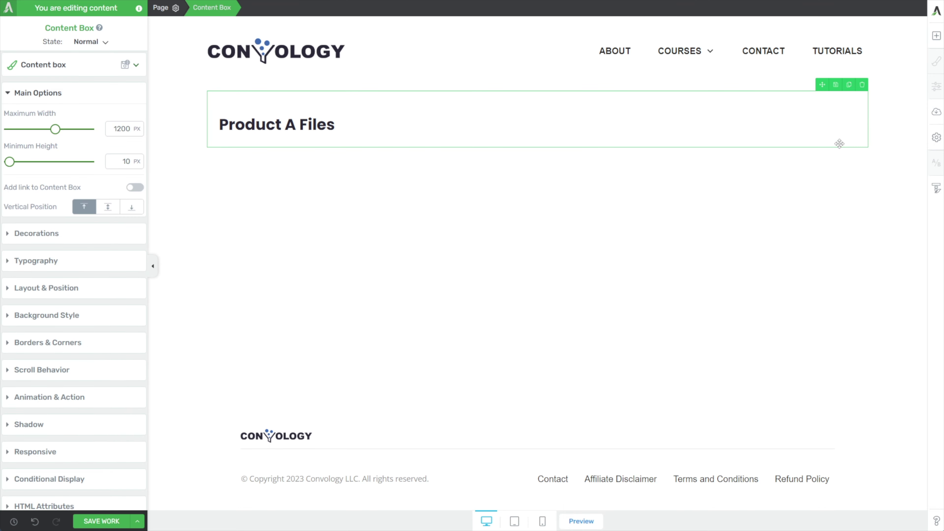
left_click(848, 85)
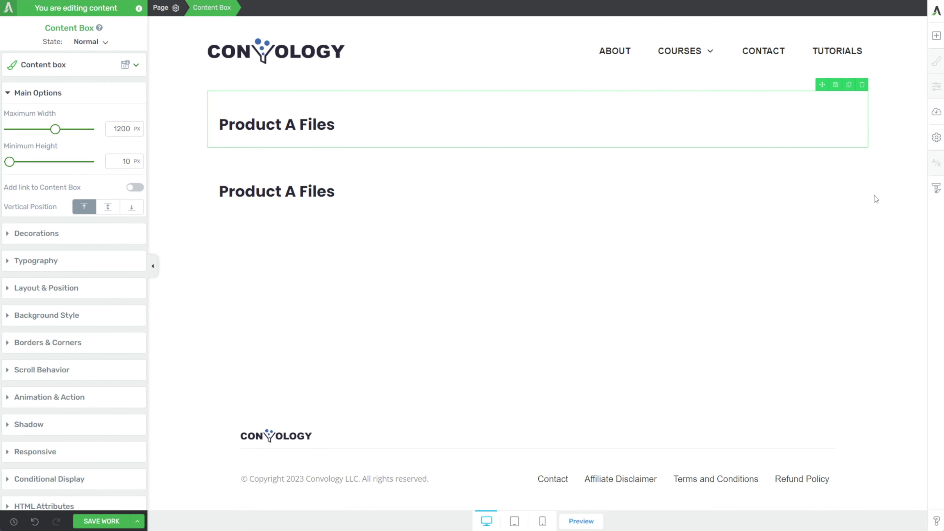
left_click(860, 209)
left_click(848, 151)
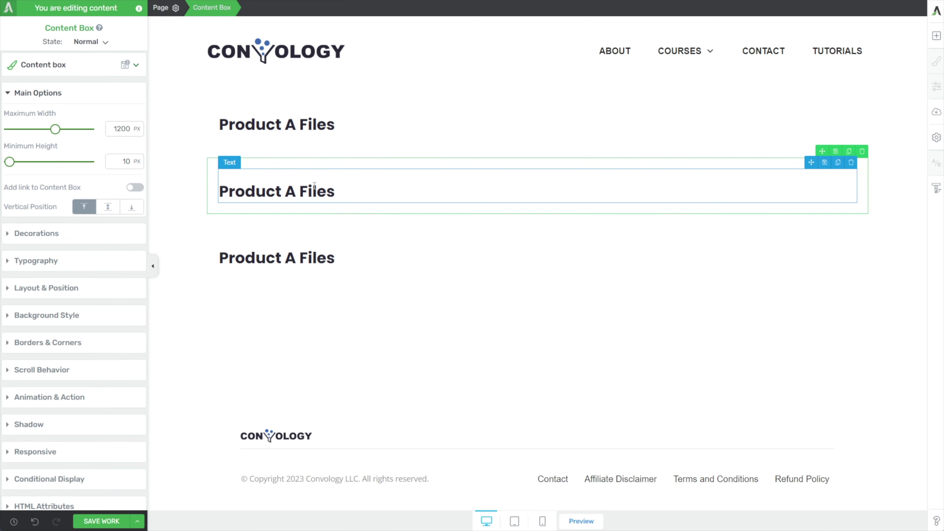
Step: Change the second box's heading to "Product B Files" and the third box's heading to "Product C Files"
left_click(295, 191)
double_click(289, 191)
type("B")
double_click(290, 257)
type("C")
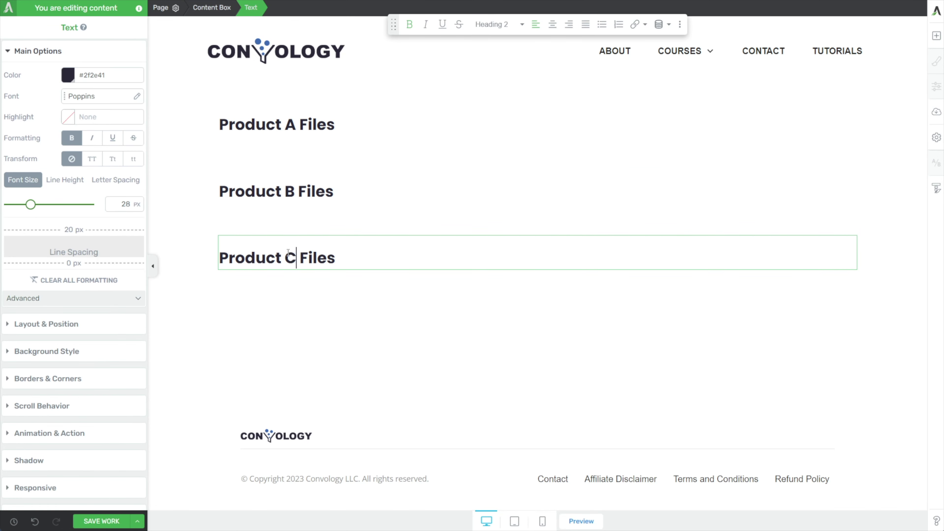
Step: Insert a Columns element with three equal 1/3 columns under the Product A Files heading
left_click(354, 324)
left_click_drag(896, 162, 394, 133)
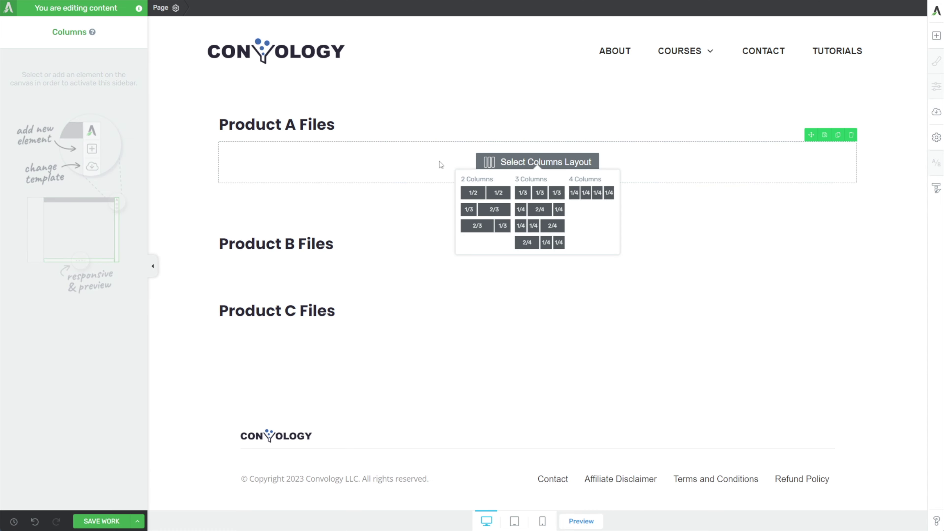
left_click(523, 193)
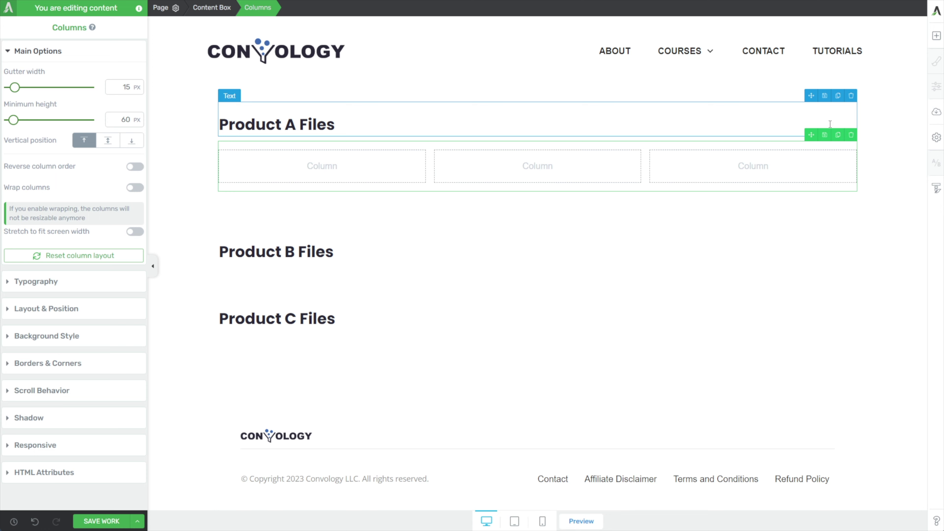
Step: Duplicate the three-column layout and place one copy under Product B Files and another under Product C Files
left_click(837, 135)
left_click_drag(811, 135, 333, 316)
left_click(833, 266)
scroll(818, 261, "down", 2)
left_click_drag(806, 261, 278, 388)
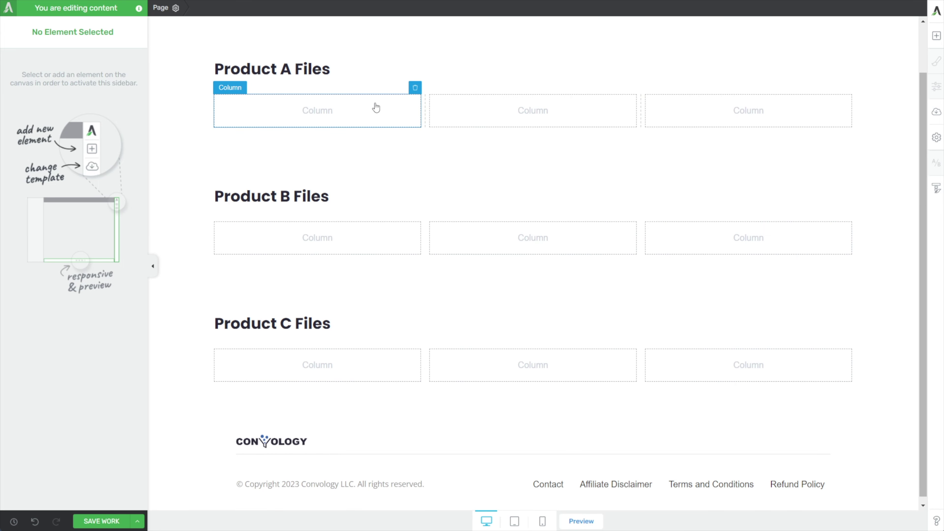
Step: Insert a Content Box in the first Product A column and give it a box shadow with 12% opacity and 0 px distance
left_click(934, 41)
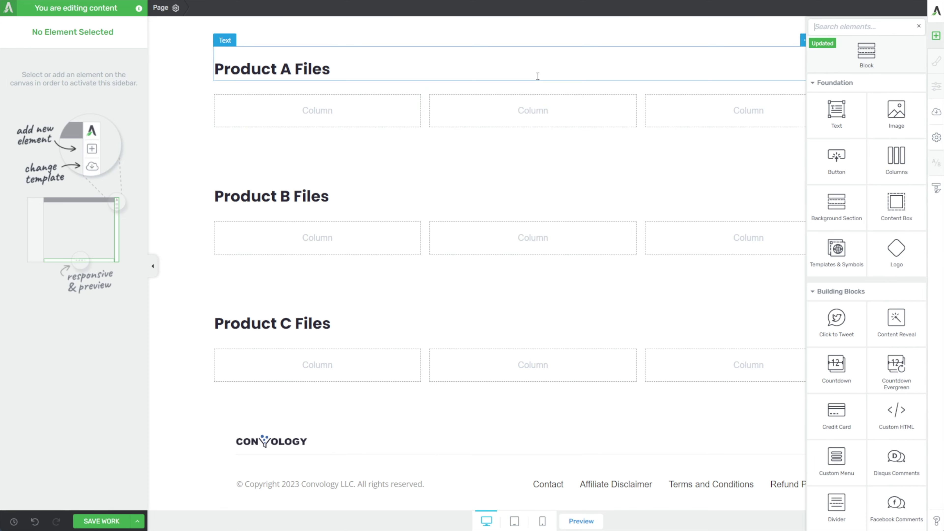
left_click_drag(904, 214, 306, 114)
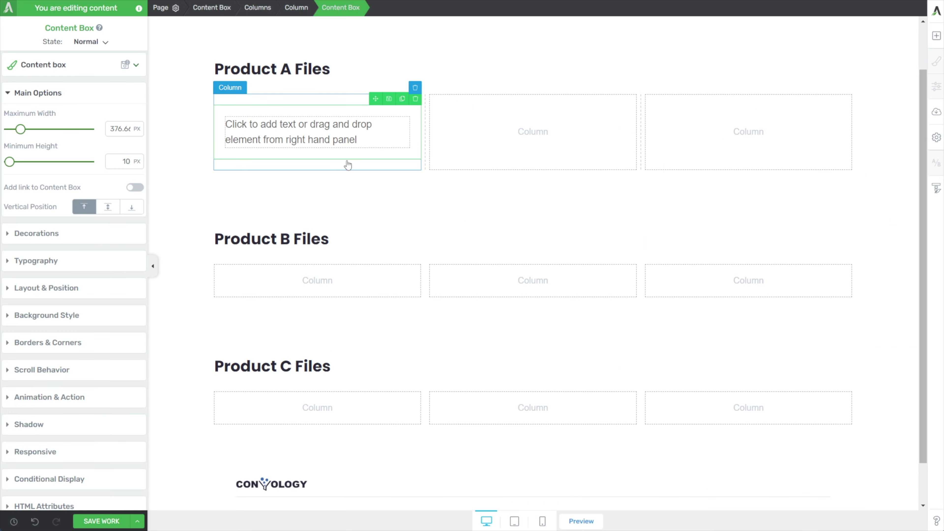
left_click(45, 426)
left_click(120, 333)
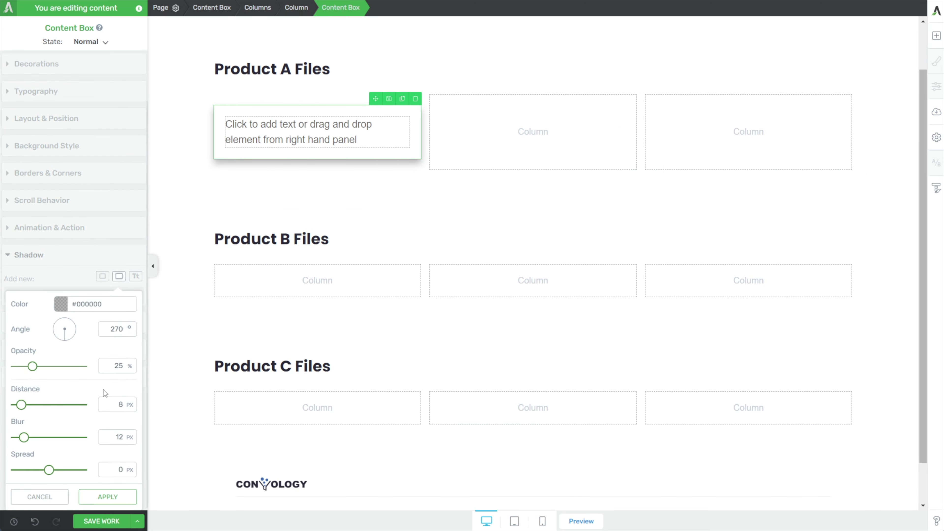
double_click(118, 365)
type("12")
double_click(120, 404)
type("0")
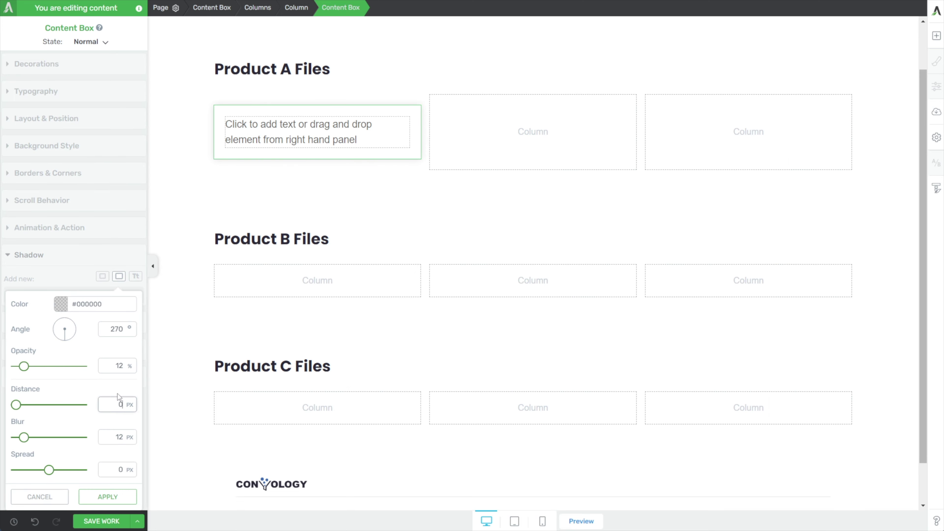
left_click(107, 497)
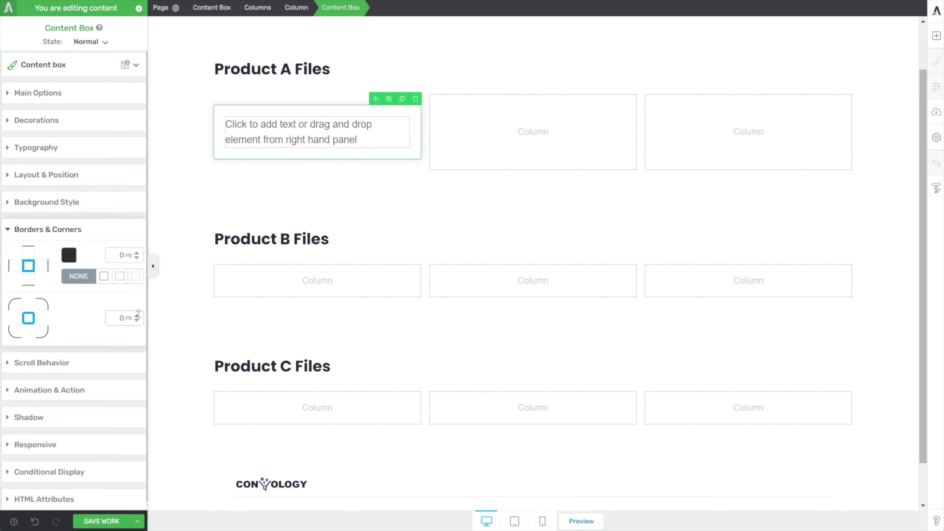
Step: Round the new content box's corners to 10 px and add a 1 px solid #333333 border at 50% opacity
left_click_drag(138, 317, 138, 315)
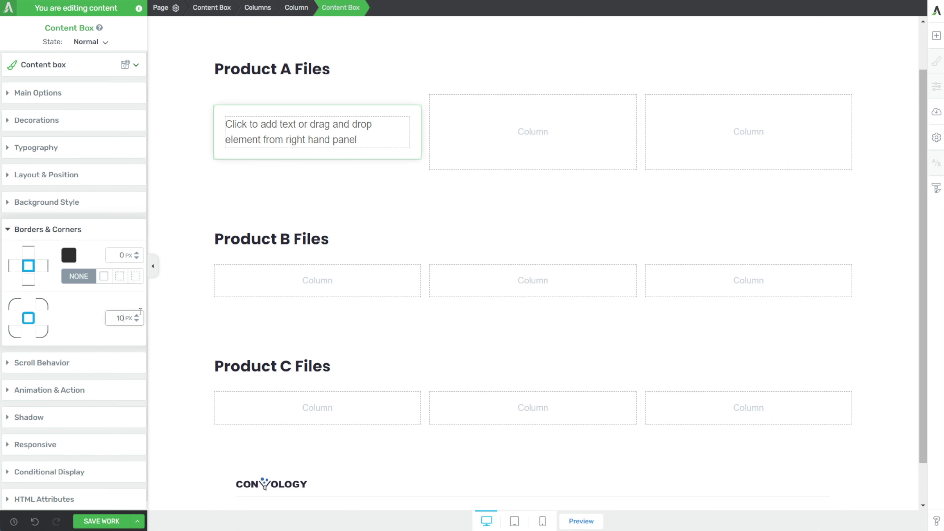
left_click(137, 253)
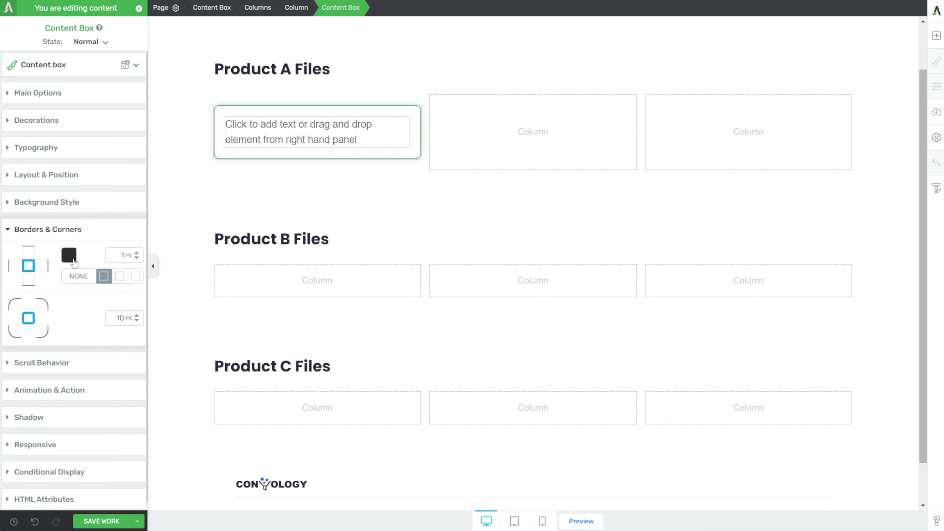
left_click(69, 255)
left_click_drag(106, 381, 83, 384)
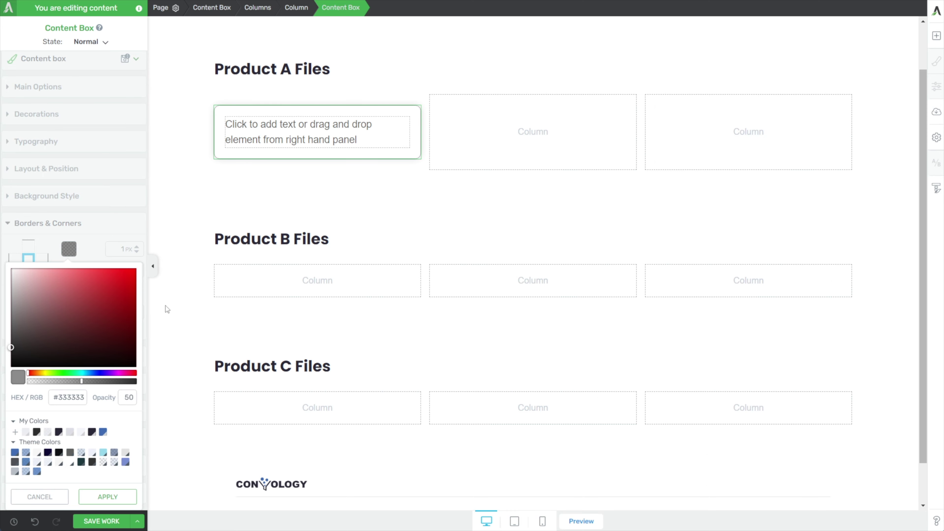
left_click(108, 496)
left_click(237, 189)
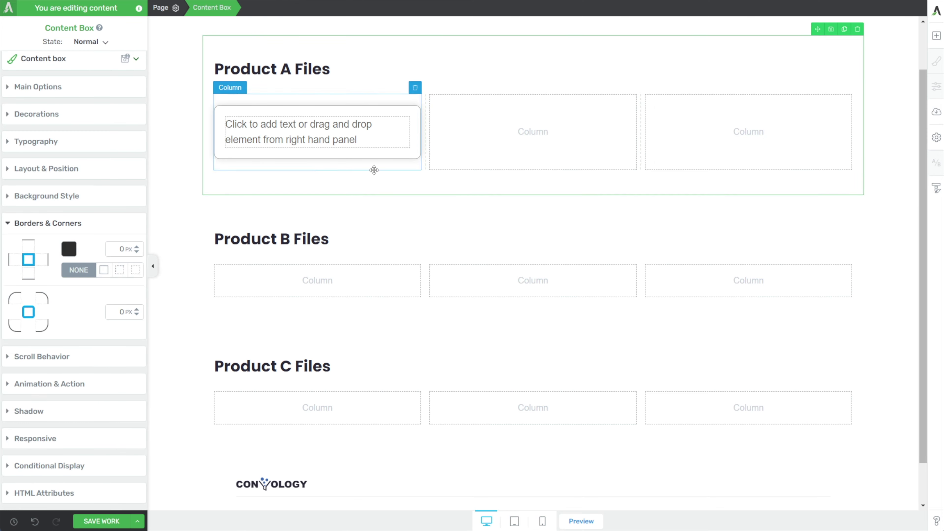
Step: Insert the dashboard icon image inside the Product A card and shrink it to 120 px wide
left_click(933, 37)
left_click_drag(896, 111, 283, 132)
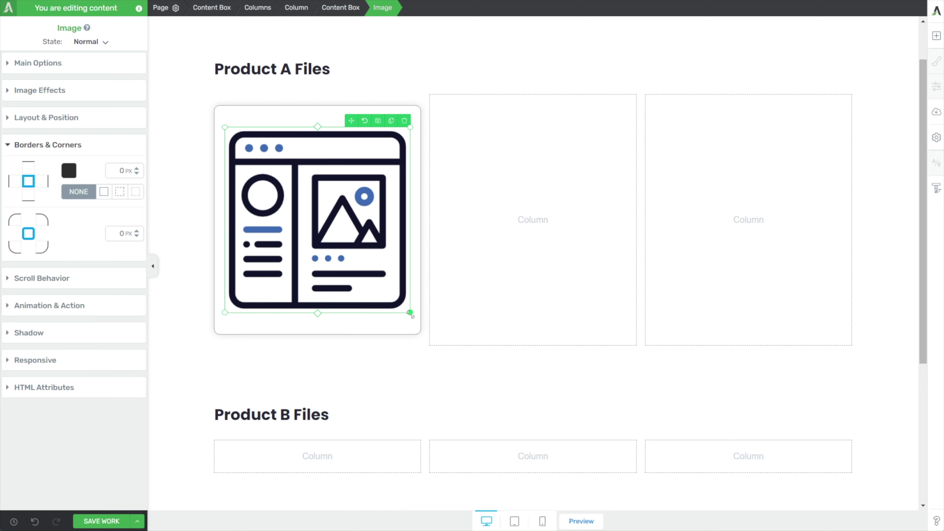
left_click_drag(411, 314, 331, 225)
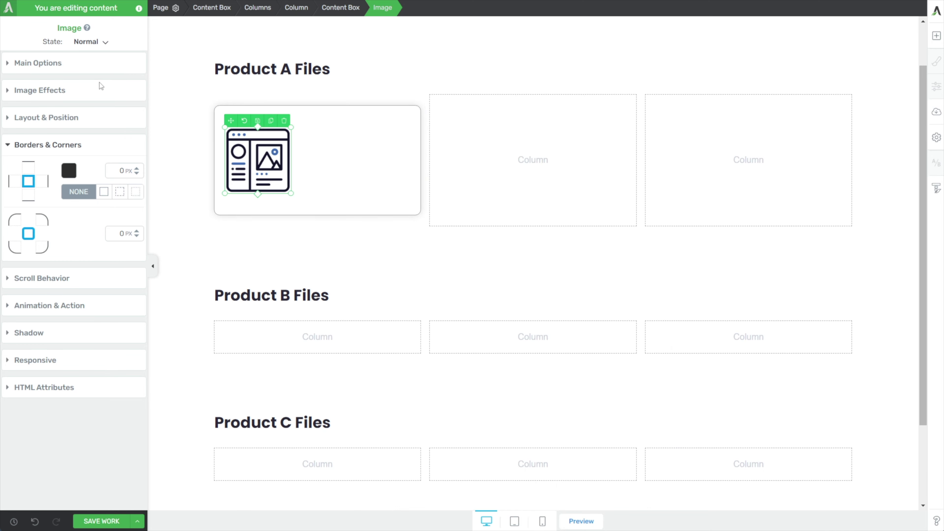
Step: Set the icon image's top and bottom margins to 0 and centre it in the card
left_click(52, 116)
left_click(75, 167)
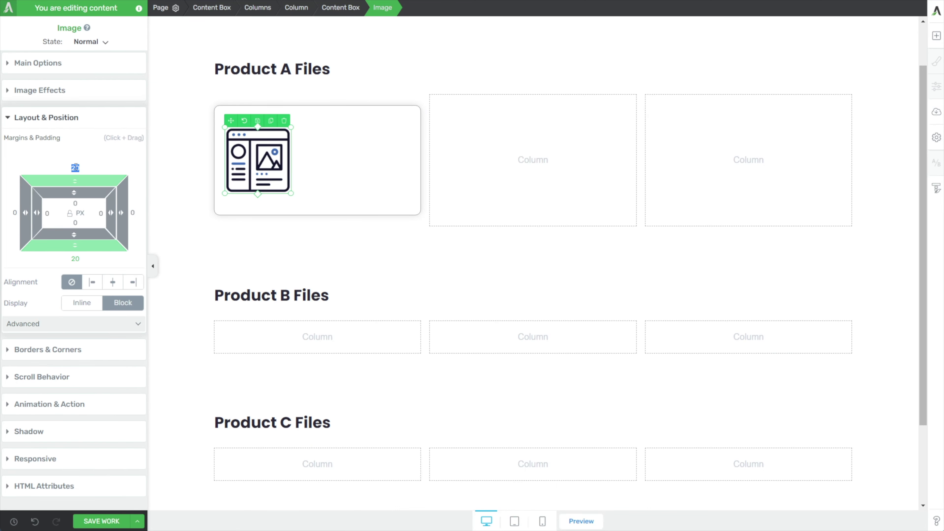
type("00")
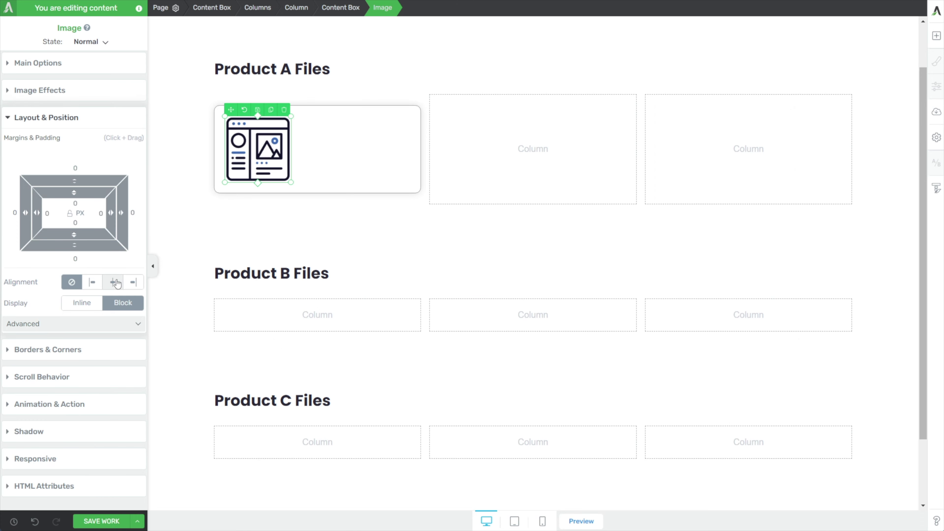
left_click(113, 282)
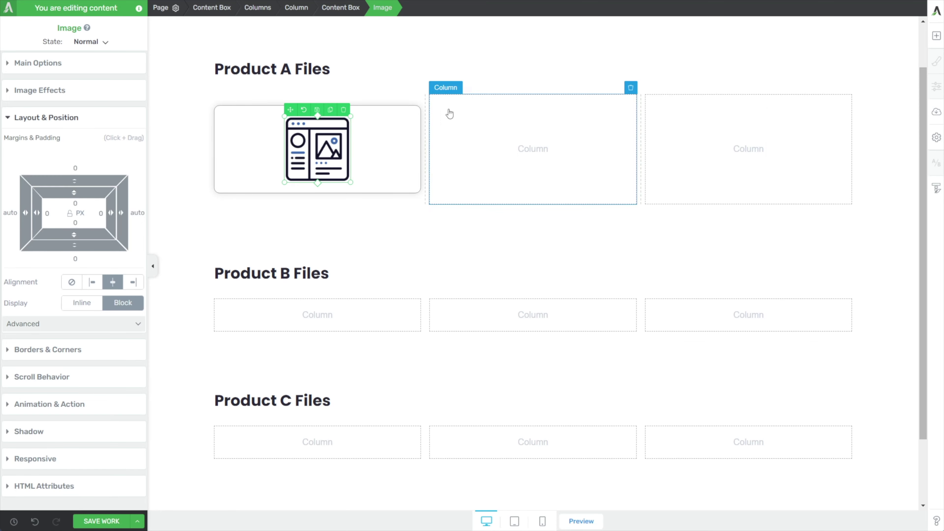
Step: Add a text element reading "Notion Template" below the icon and format it as a centred Heading 3
left_click(936, 36)
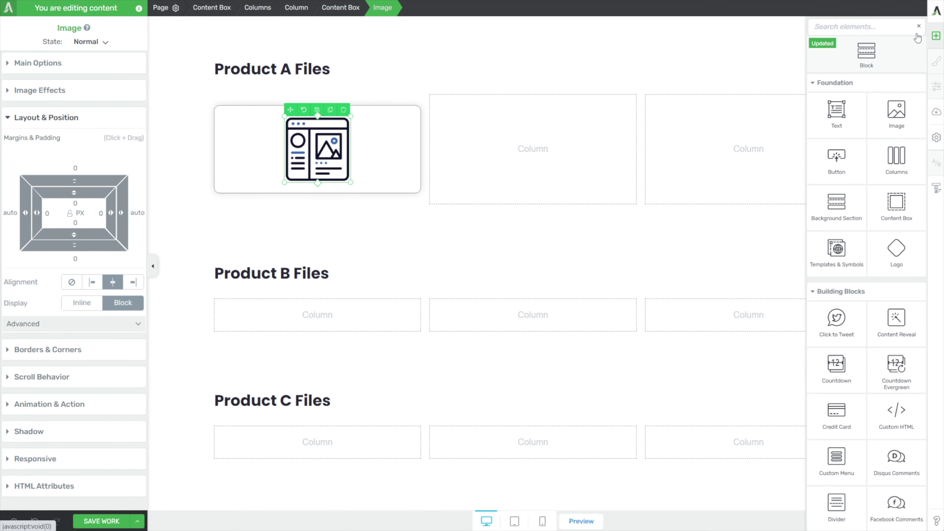
left_click_drag(837, 111, 304, 205)
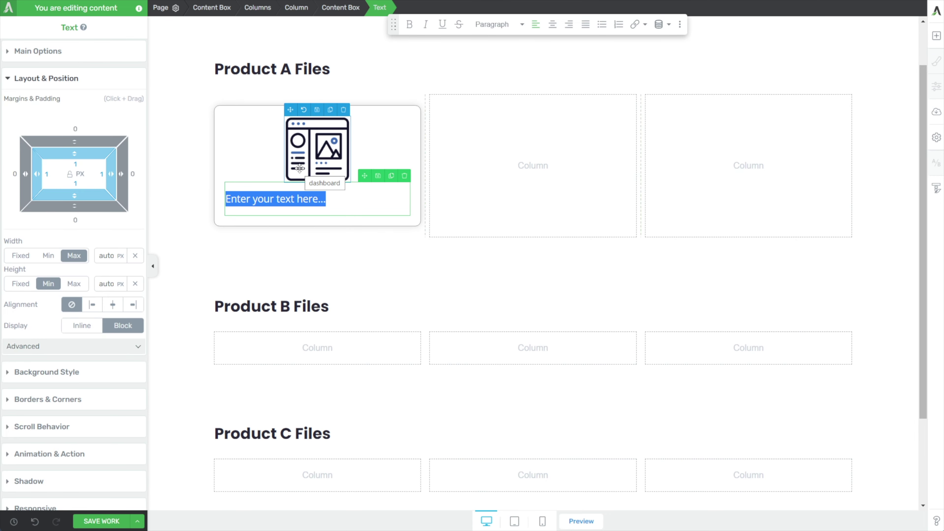
type("Notion Template")
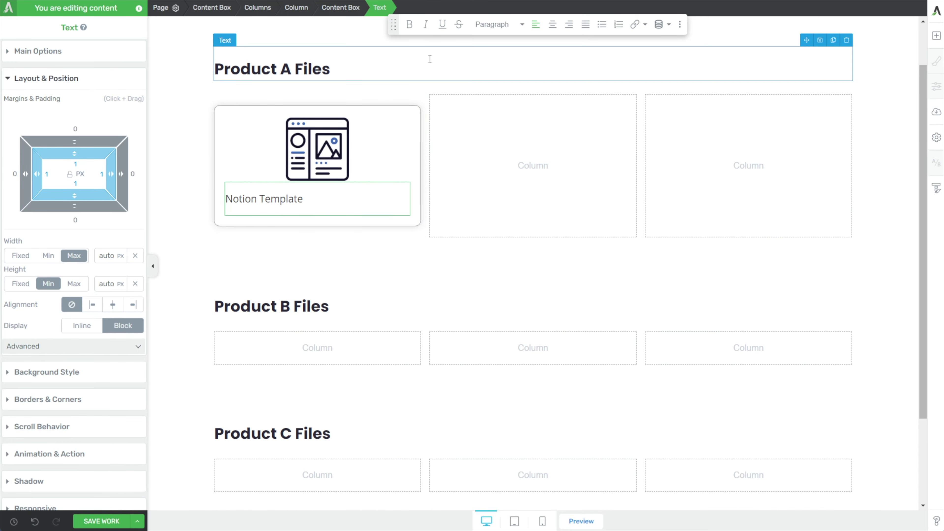
left_click(552, 24)
left_click(493, 24)
left_click(539, 155)
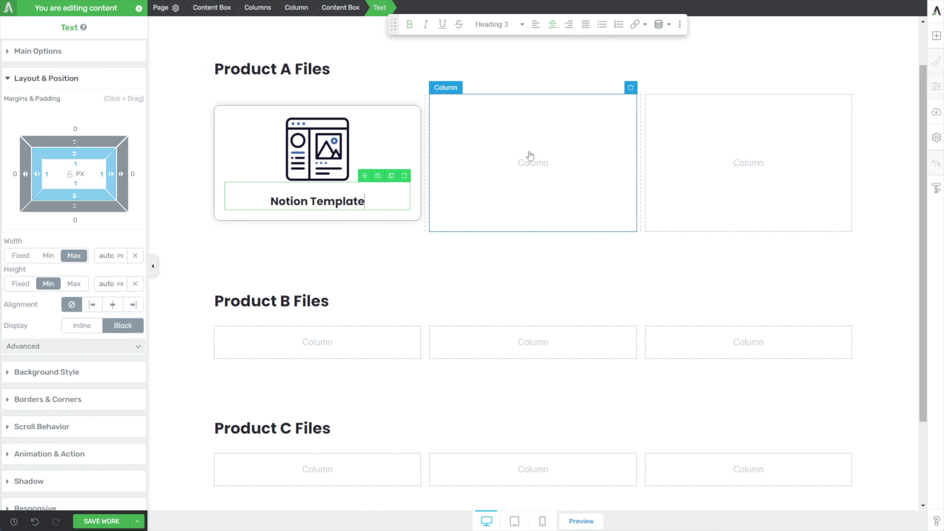
Step: Remove the line spacing above the Notion Template heading and set the icon image's bottom margin to 20 px
left_click(38, 51)
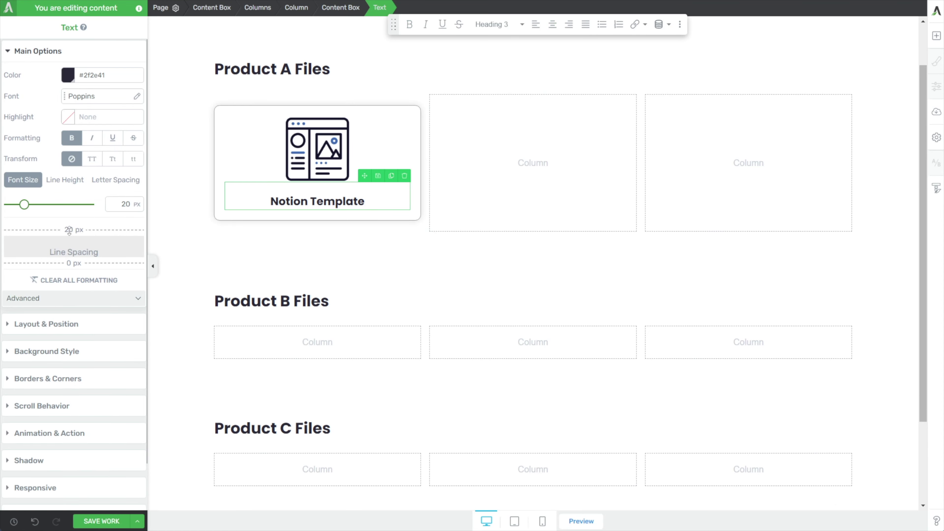
left_click_drag(69, 231, 72, 246)
left_click(317, 149)
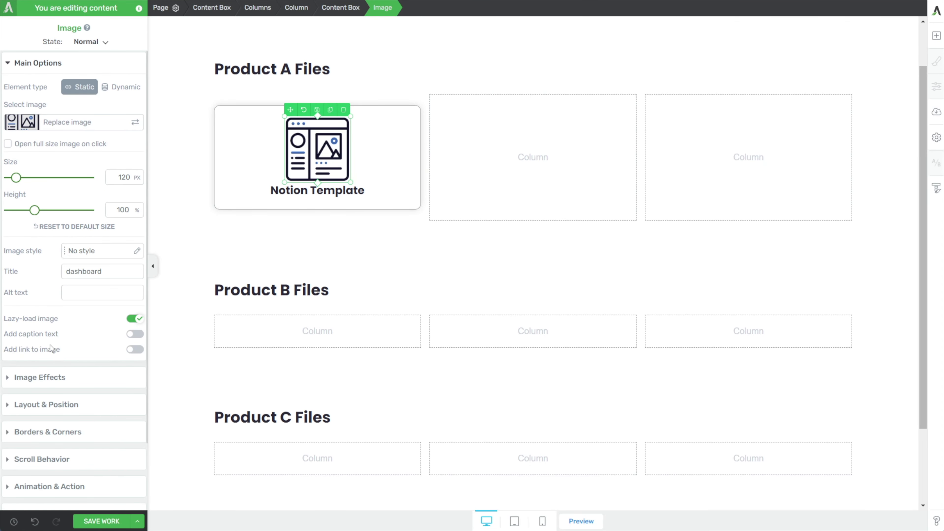
left_click(40, 402)
type("20")
key("Return")
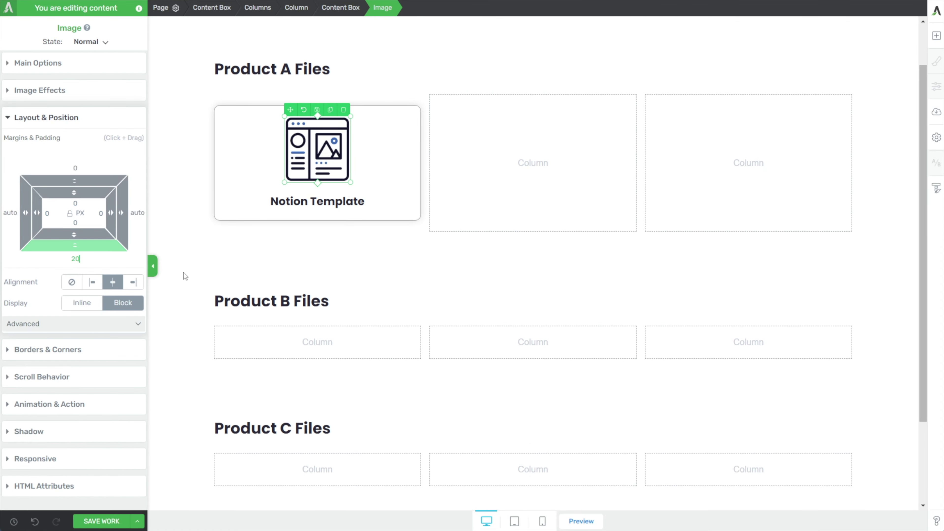
left_click(936, 36)
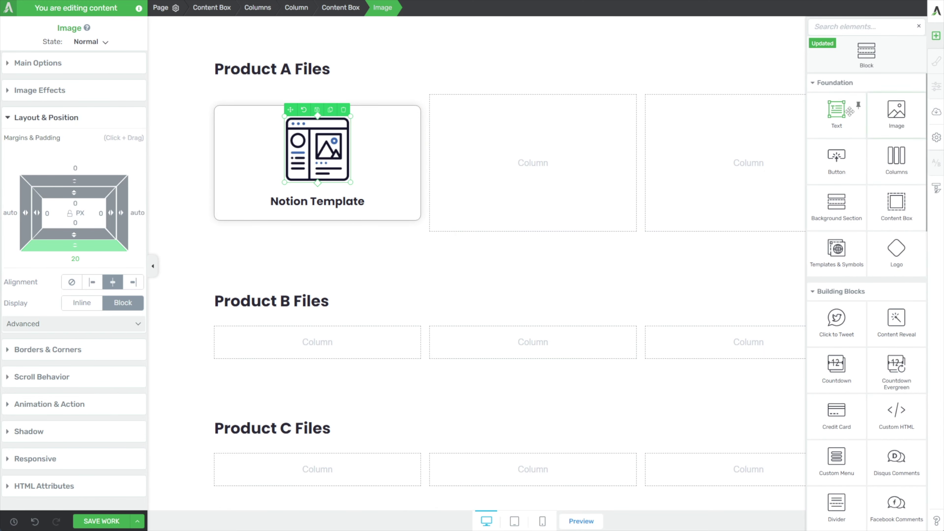
left_click_drag(836, 109, 321, 211)
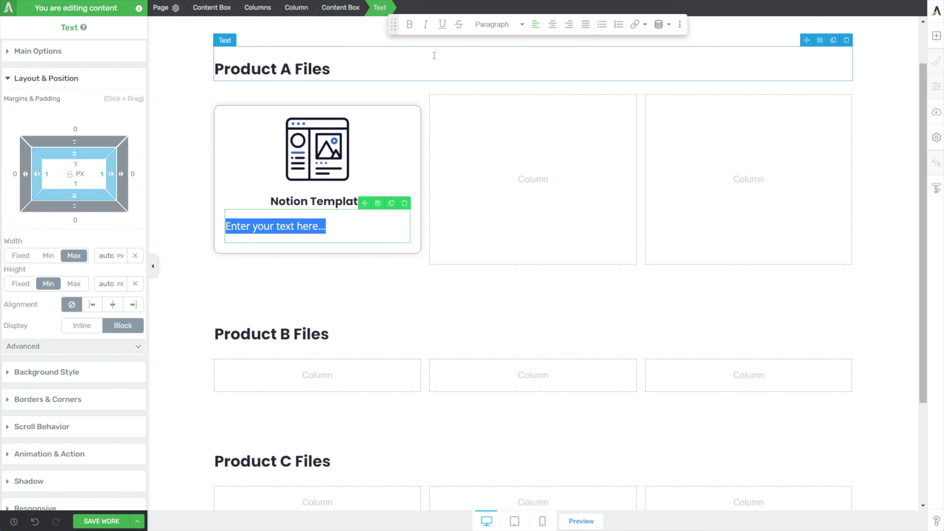
left_click(405, 204)
Step: Insert a button below the Notion Template heading and label it "Download Template"
left_click(936, 36)
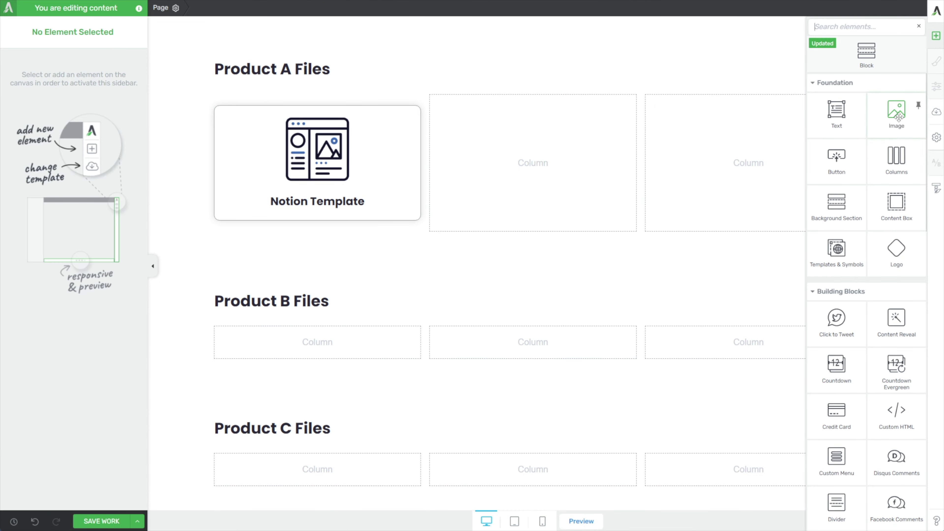
left_click_drag(836, 156, 327, 208)
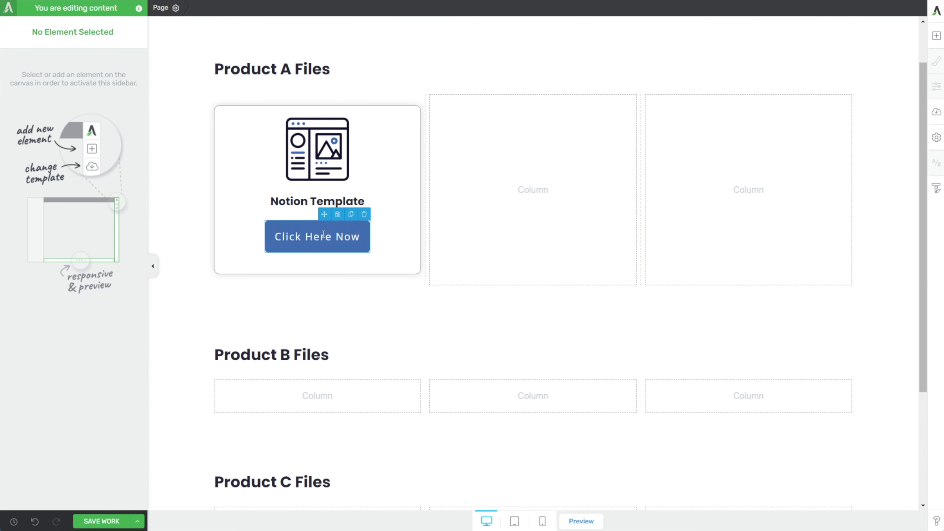
type("Download Template")
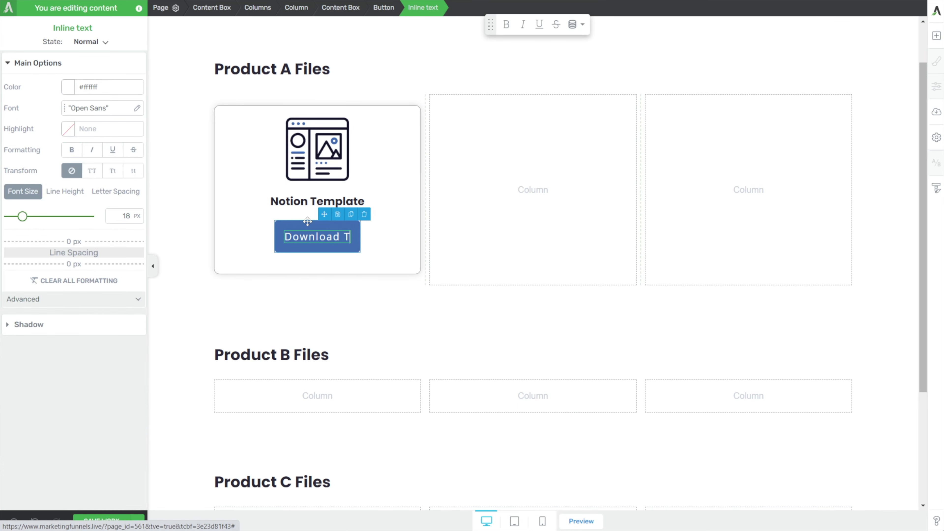
Step: Set the Download Template button to size S and stretch it to the card's full width
left_click(309, 223)
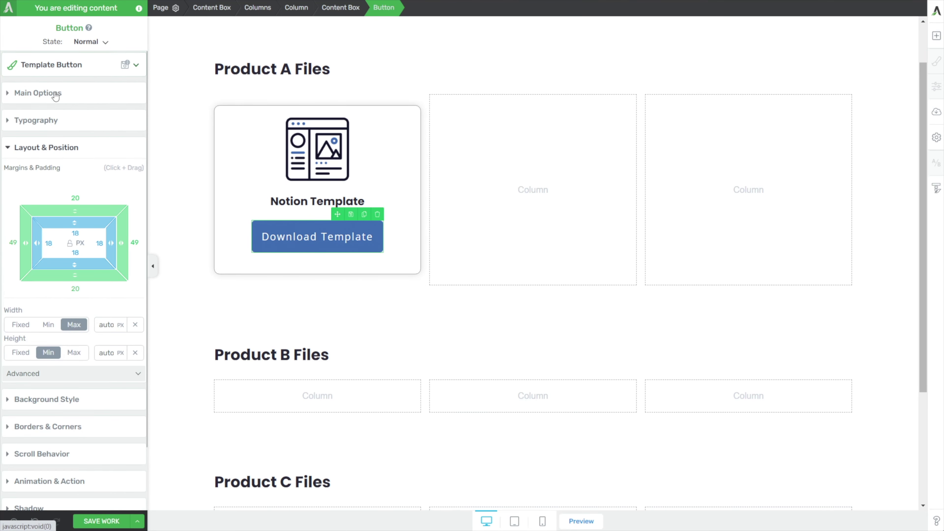
left_click(37, 93)
left_click(17, 197)
left_click(123, 215)
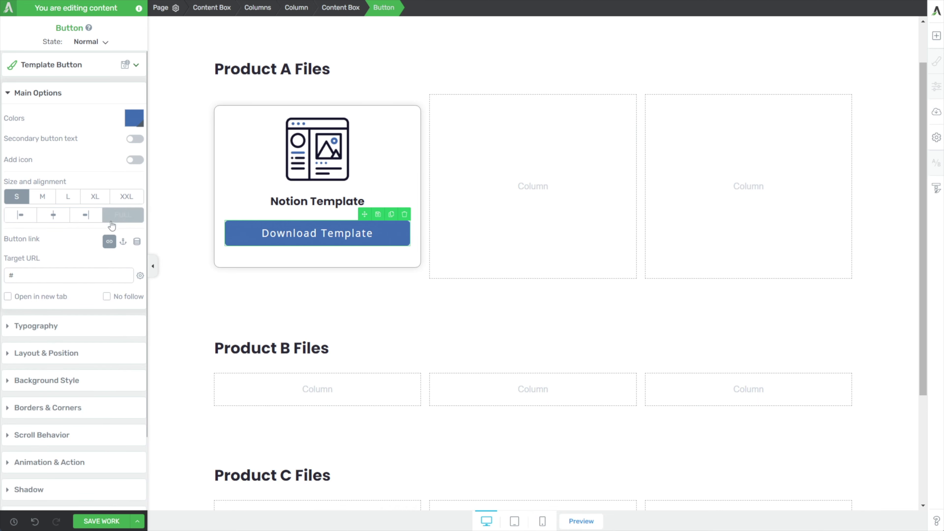
Step: Set the card's content box padding to 40 px on all sides and its top and bottom margins to 0
left_click(262, 156)
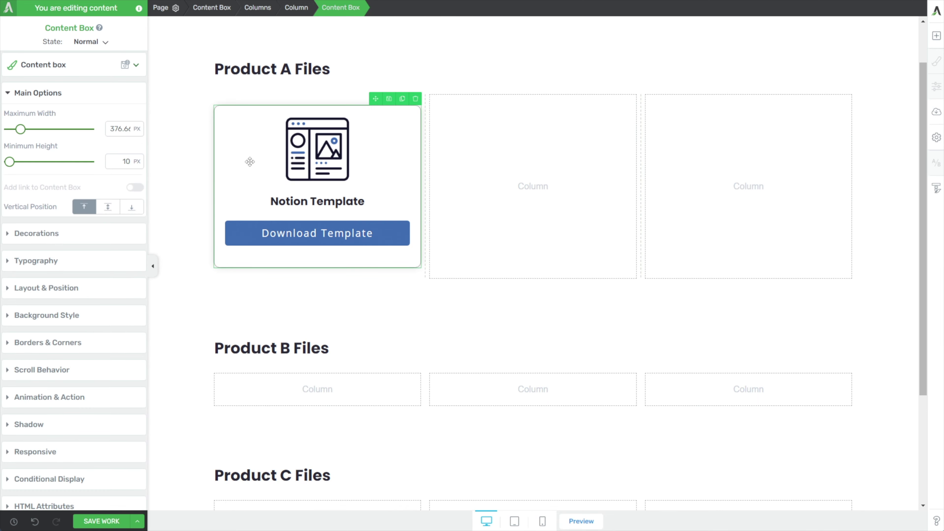
left_click(39, 288)
left_click(75, 260)
type("40")
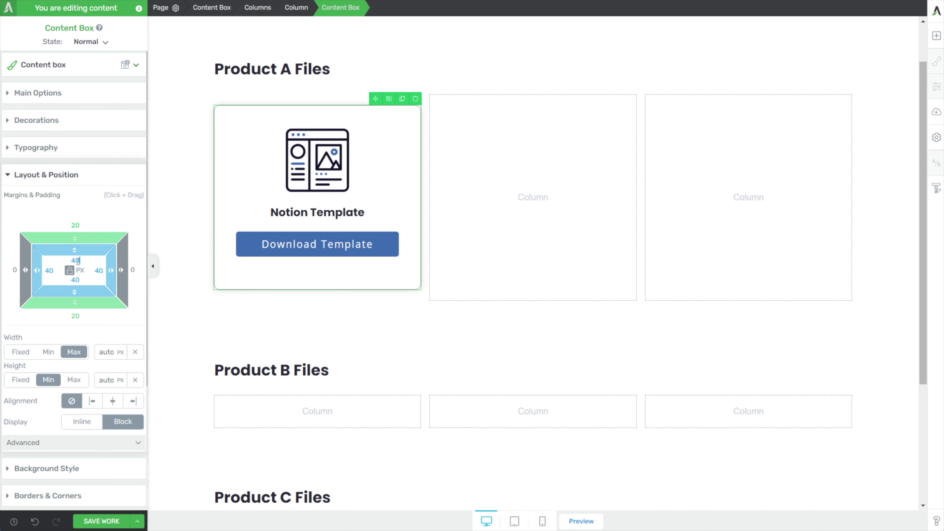
left_click(76, 225)
type("0")
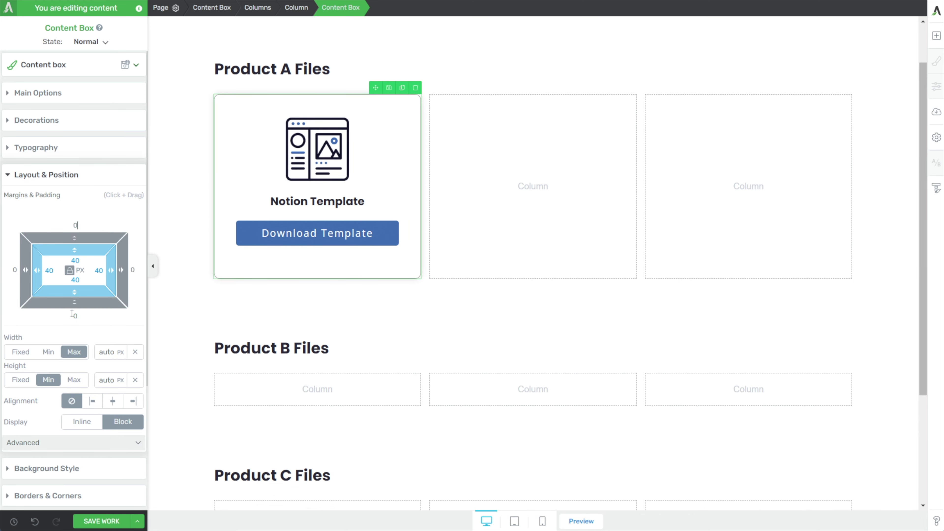
left_click(170, 289)
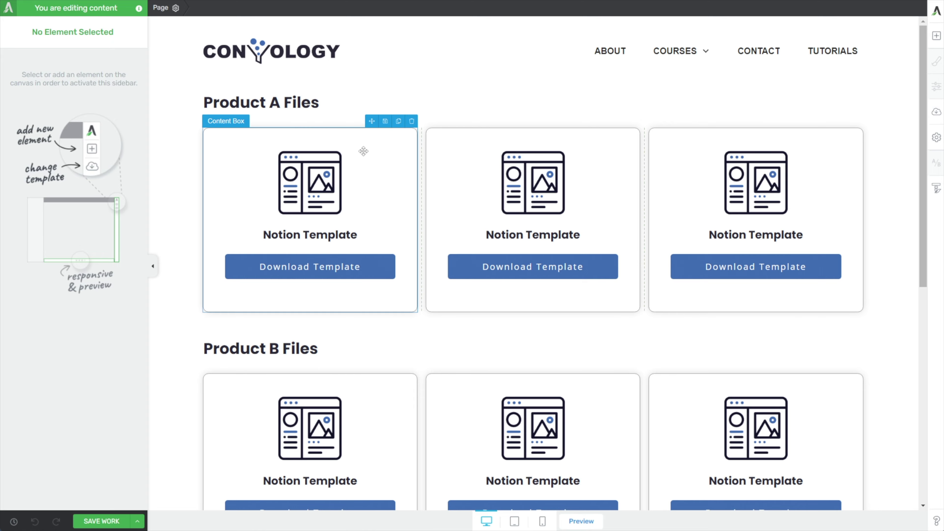
scroll(626, 269, "down", 8)
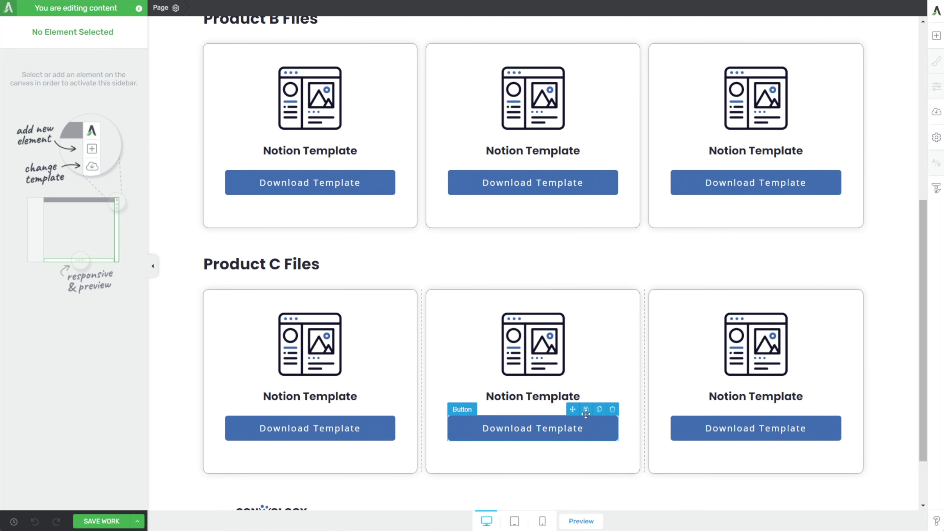
scroll(613, 409, "up", 3)
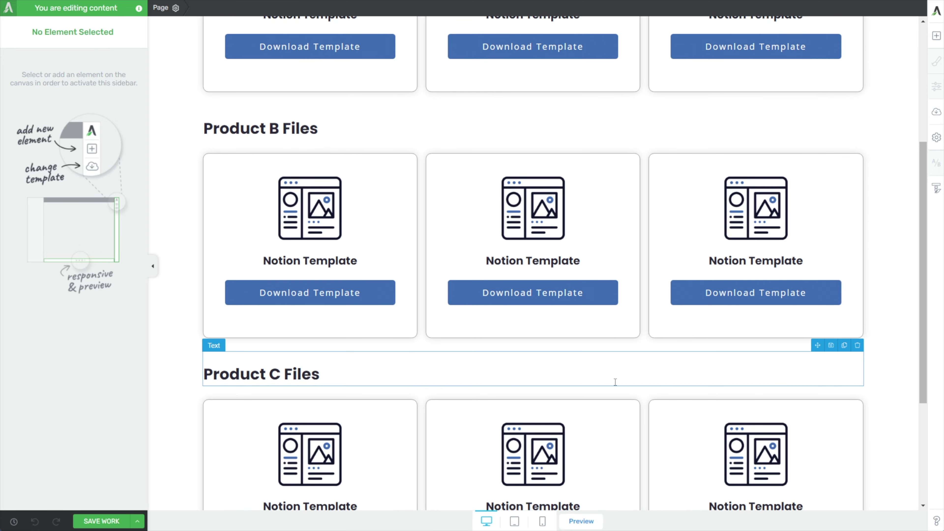
scroll(617, 372, "up", 4)
scroll(297, 305, "down", 2)
scroll(298, 304, "down", 3)
scroll(297, 357, "up", 7)
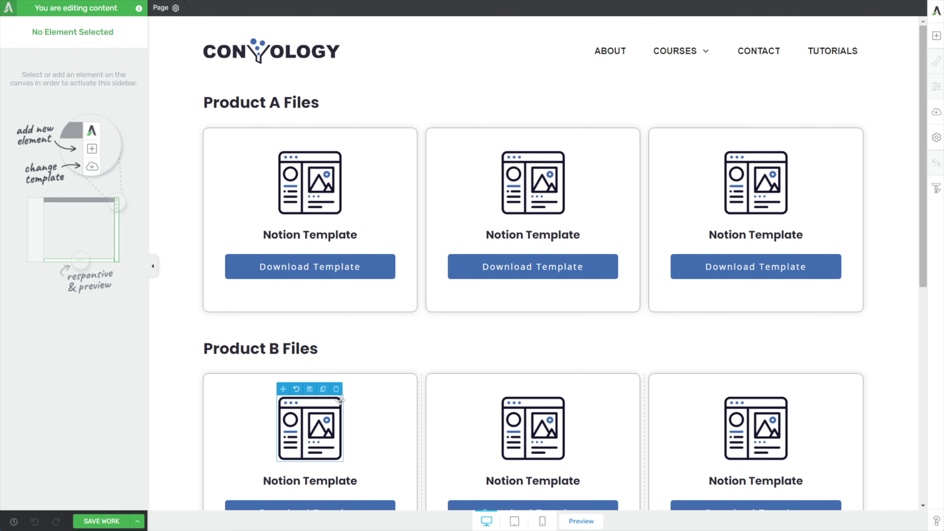
Step: Link the first Product A card's Download Template button to the protected file Design Pack
left_click(375, 275)
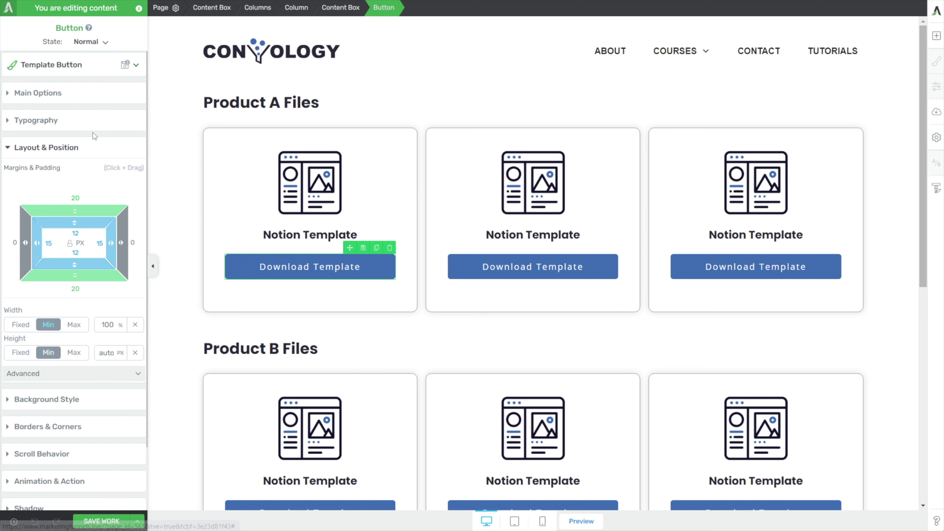
scroll(44, 418, "down", 2)
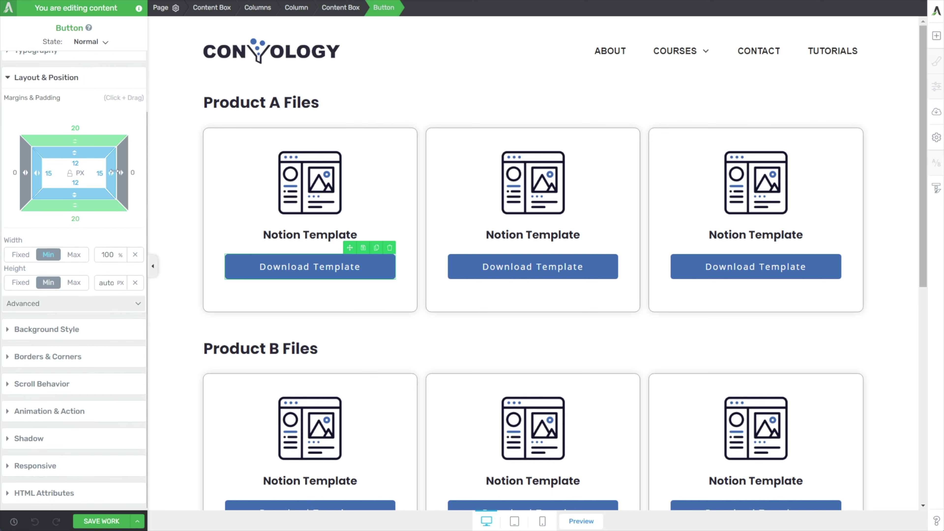
scroll(56, 461, "up", 2)
left_click(33, 93)
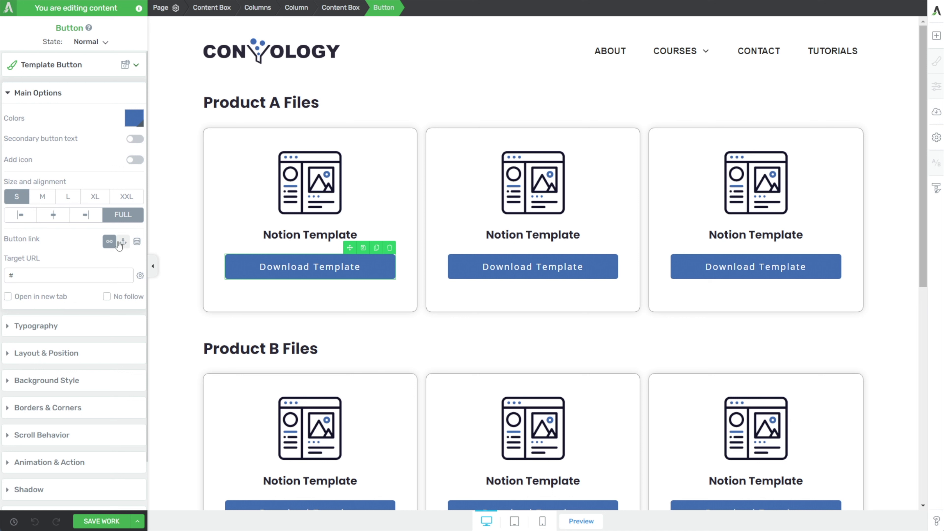
left_click(137, 242)
left_click(59, 262)
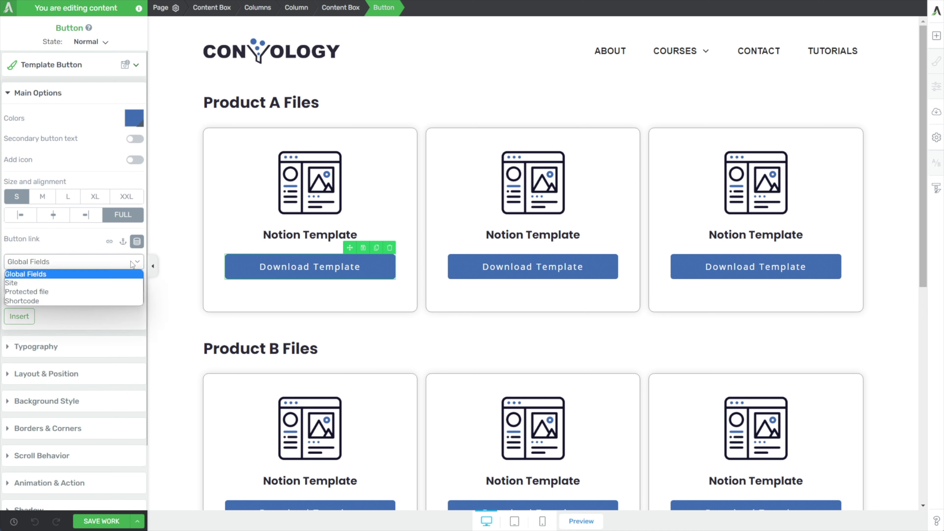
left_click(40, 292)
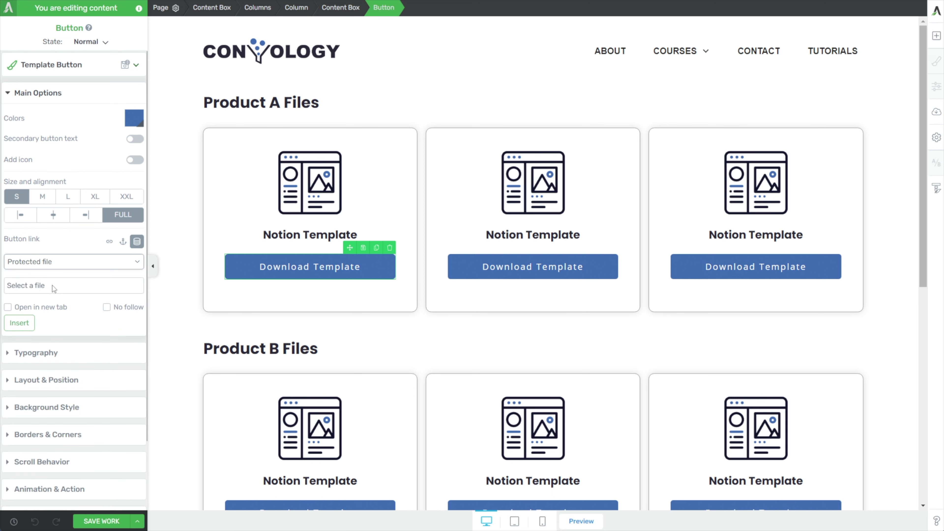
left_click(55, 288)
left_click(38, 328)
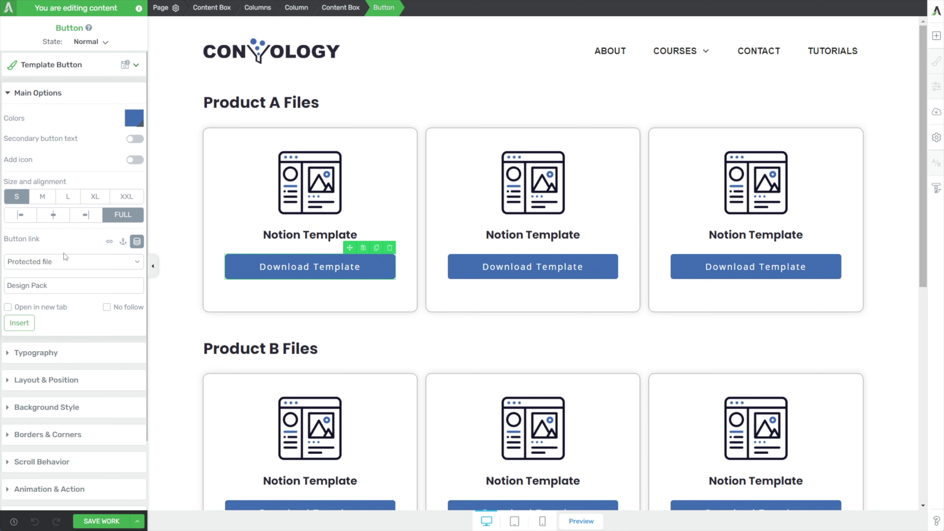
left_click(23, 326)
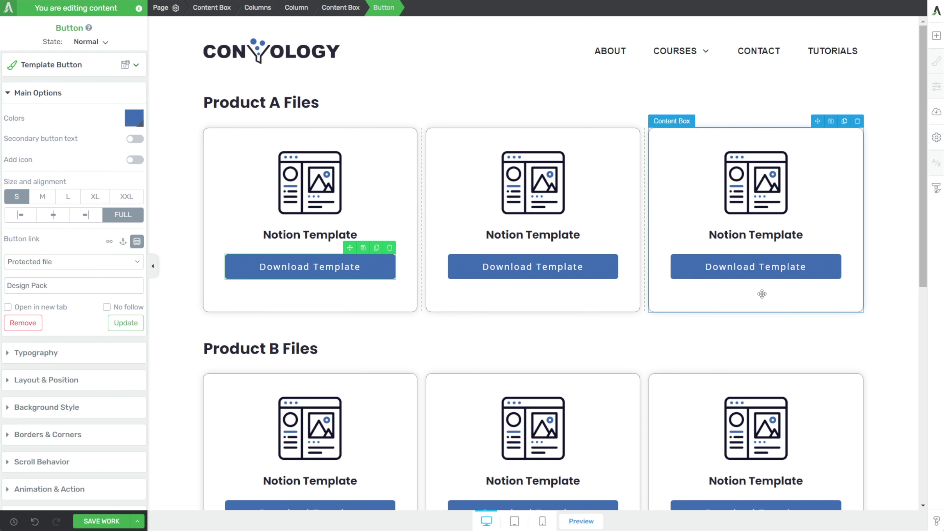
scroll(766, 290, "down", 3)
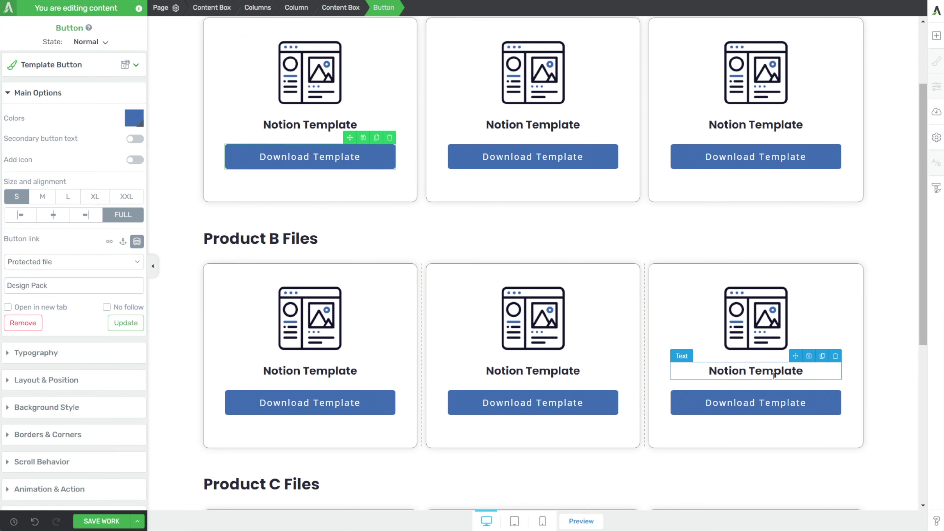
scroll(248, 203, "up", 3)
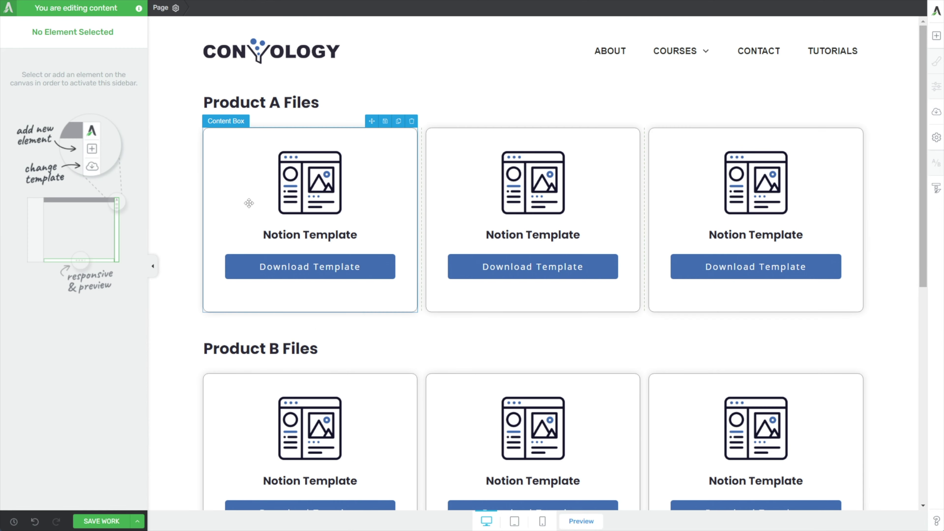
scroll(423, 324, "down", 3)
scroll(468, 265, "up", 3)
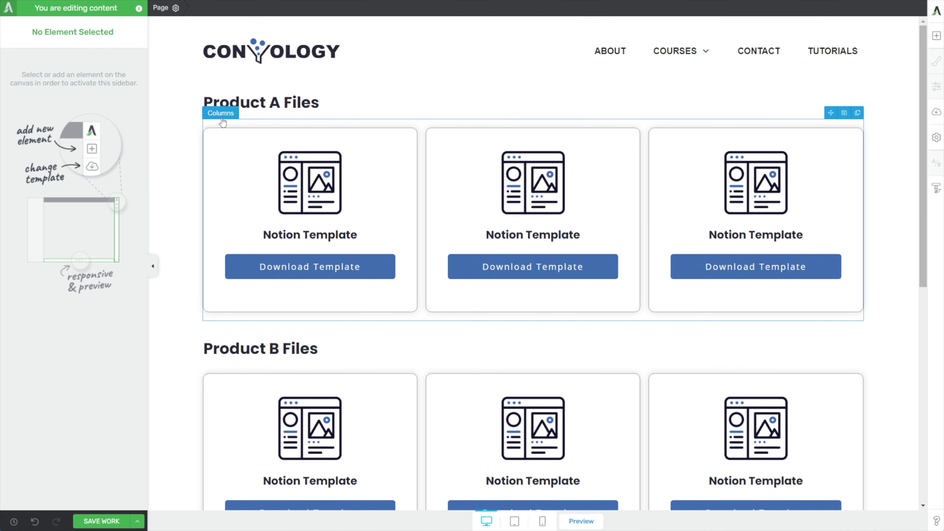
scroll(246, 284, "down", 3)
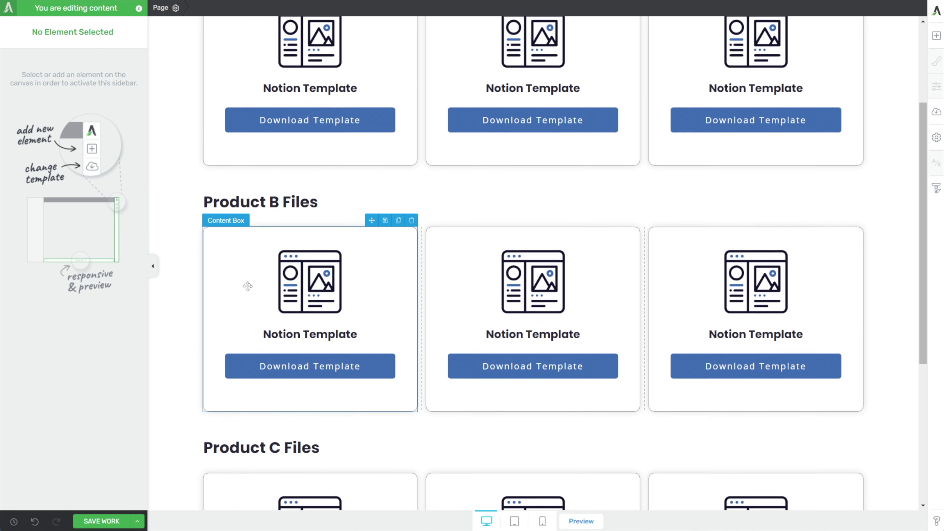
scroll(312, 199, "up", 3)
Step: Duplicate the default conditional display of the outer Product A Files content box and hide the default display
left_click(245, 188)
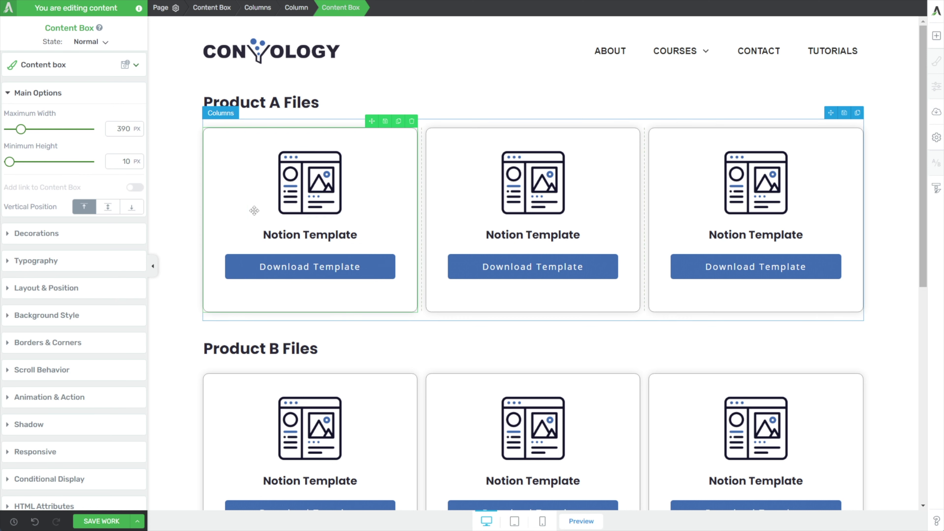
left_click(212, 8)
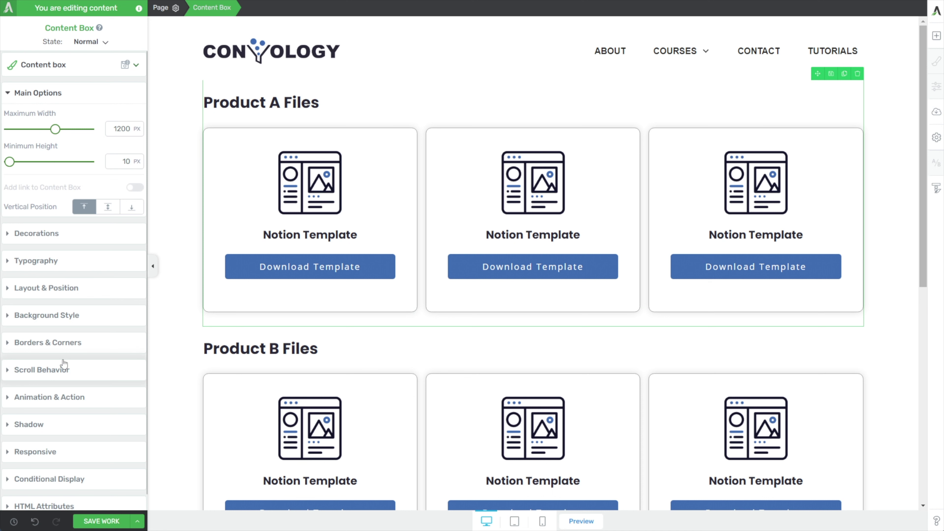
left_click(49, 472)
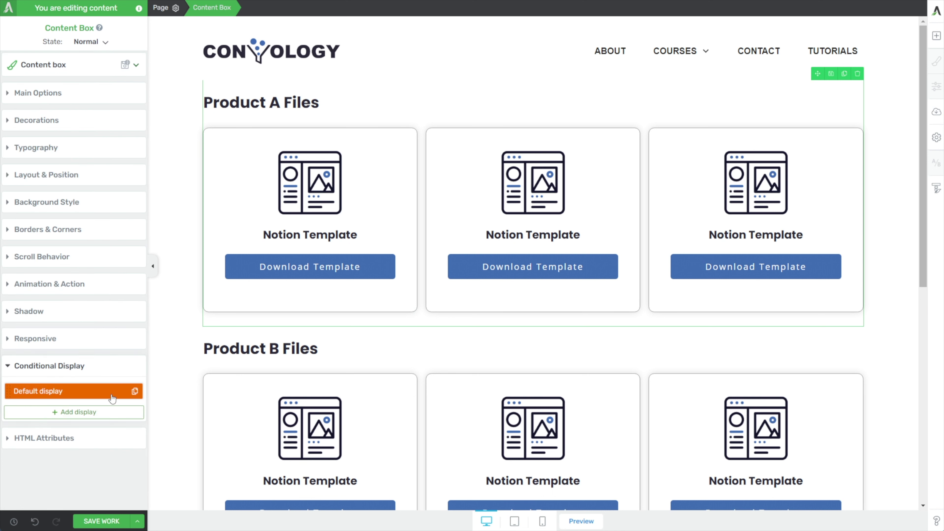
left_click(134, 392)
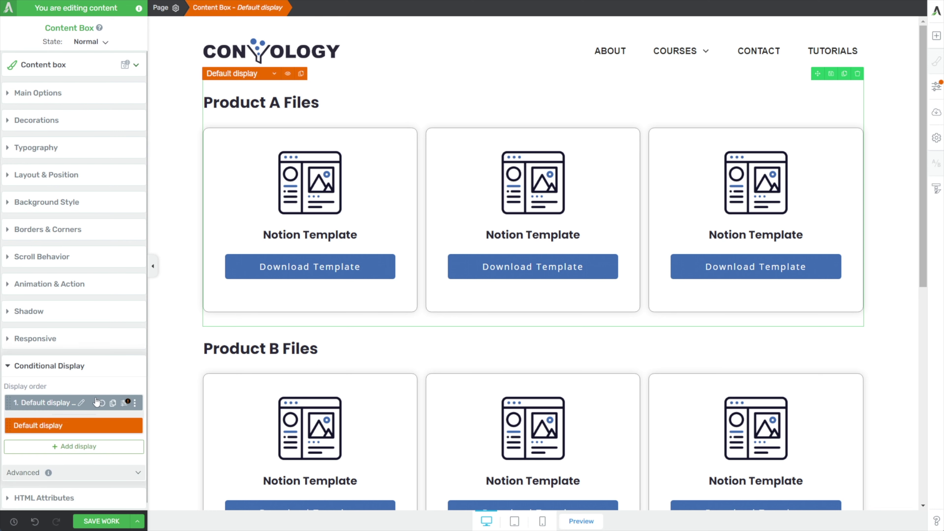
left_click(124, 425)
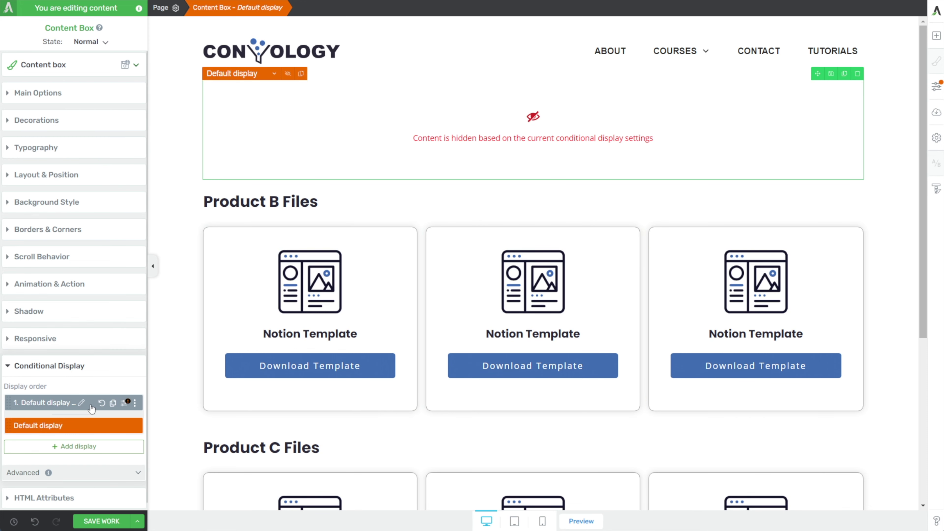
Step: Rename the duplicated display of the Product A section as "Product A Files"
left_click(62, 403)
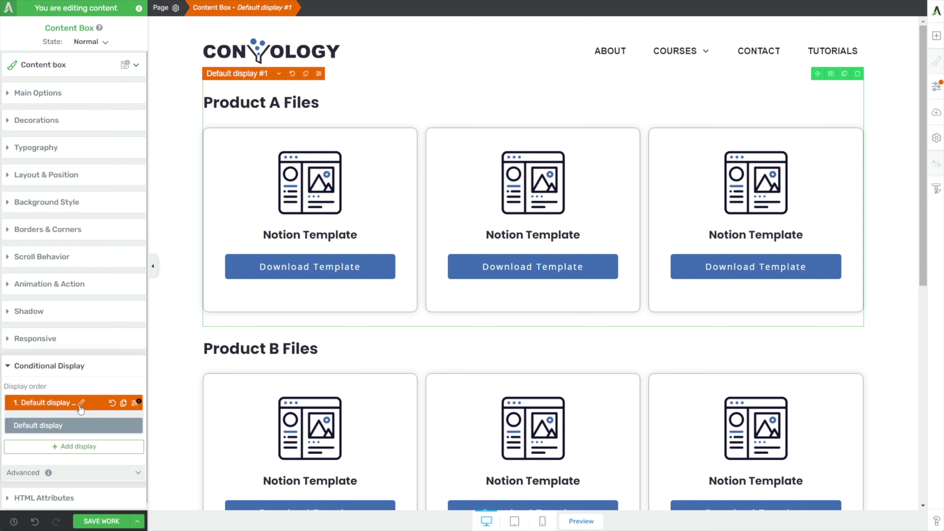
left_click(80, 403)
type("Product A Files")
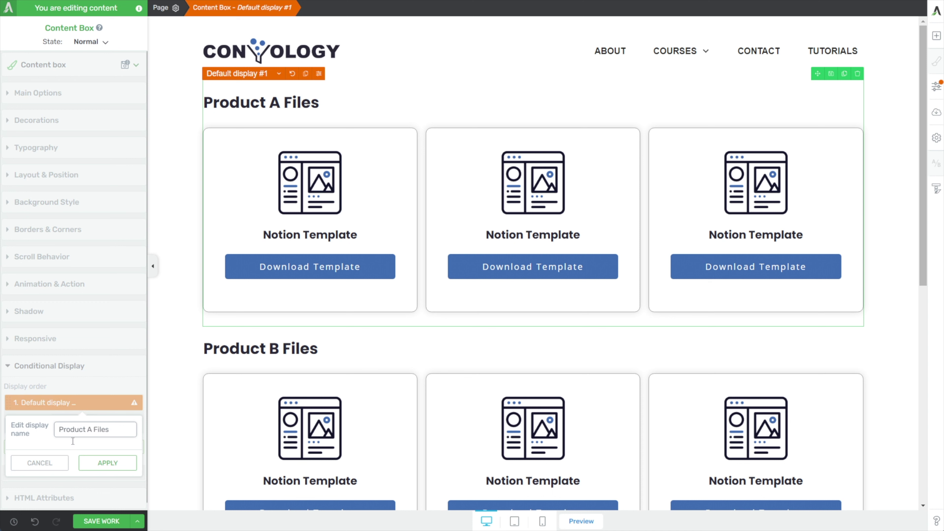
left_click(109, 464)
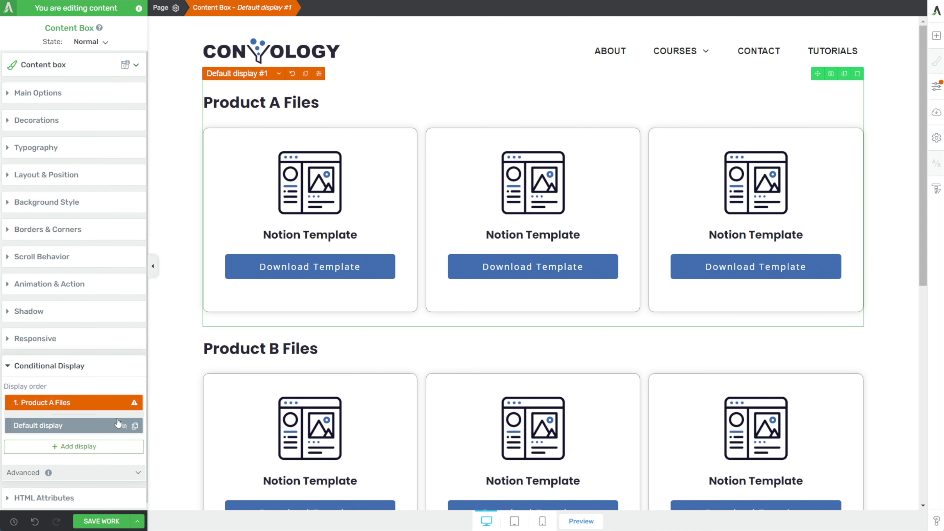
Step: Add a new condition set to the Product A Files display and name it "Product A"
left_click(134, 403)
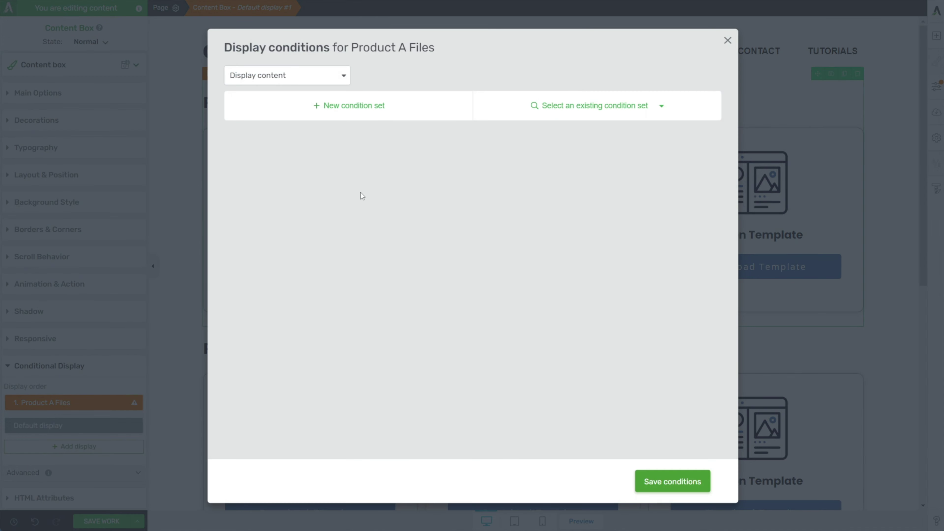
left_click(341, 108)
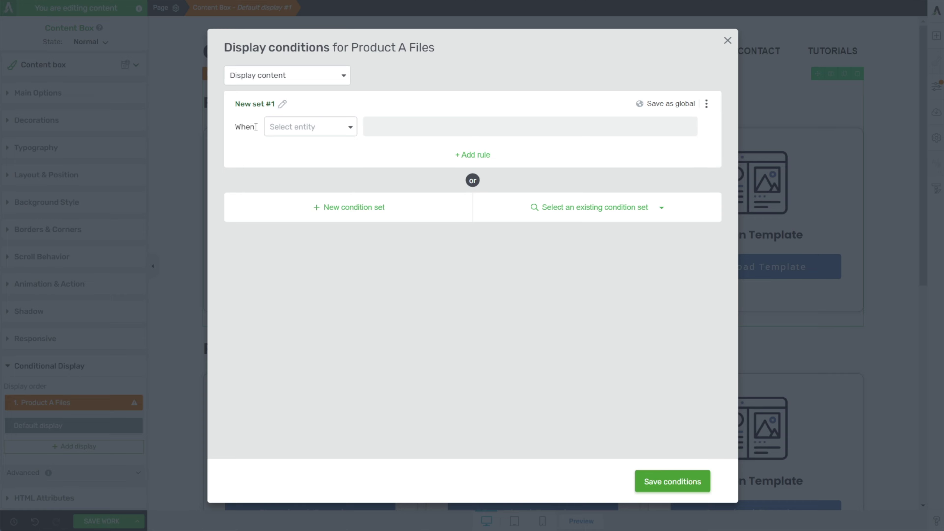
left_click(283, 105)
type("P")
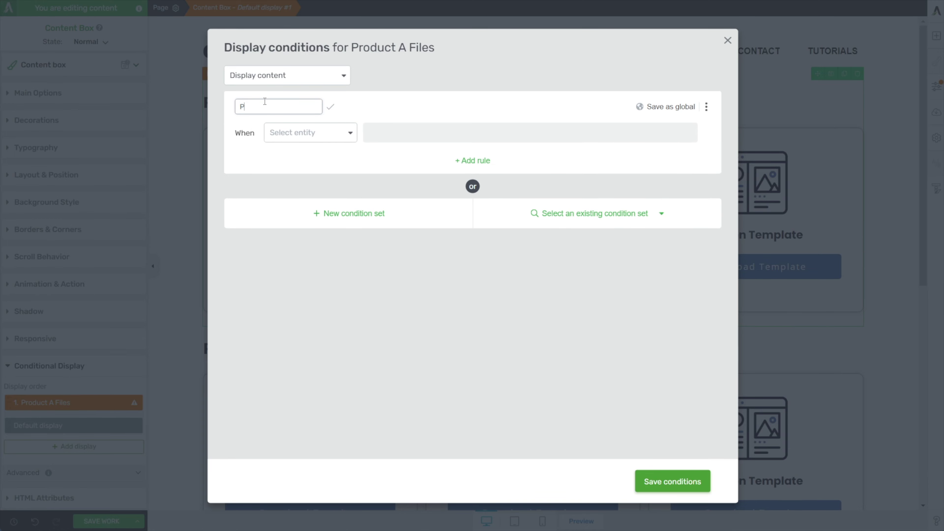
key("Return")
Step: Set the Product A rule to User, Has access to Apprentice Product(s), Cool Product A, and save the conditions
left_click(337, 130)
left_click(293, 153)
left_click(415, 130)
scroll(407, 186, "down", 3)
left_click(409, 225)
left_click(524, 127)
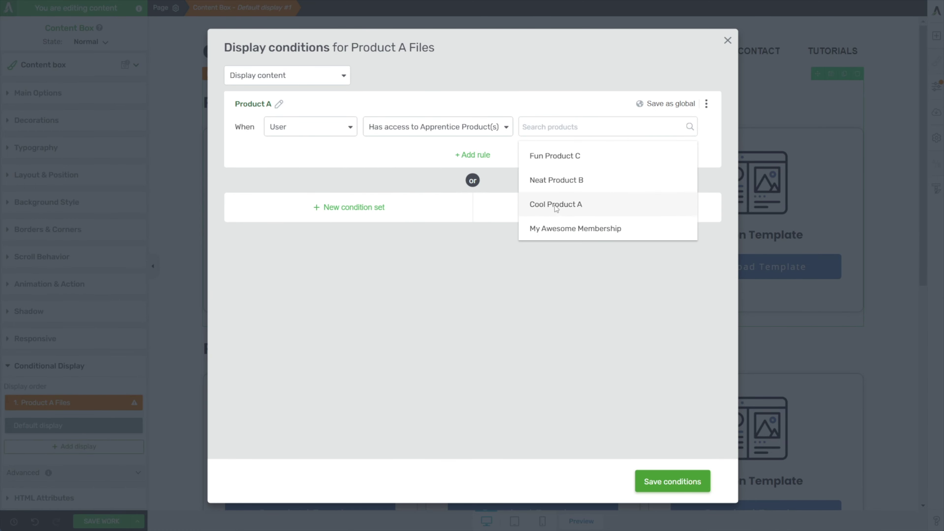
left_click(555, 207)
left_click(672, 482)
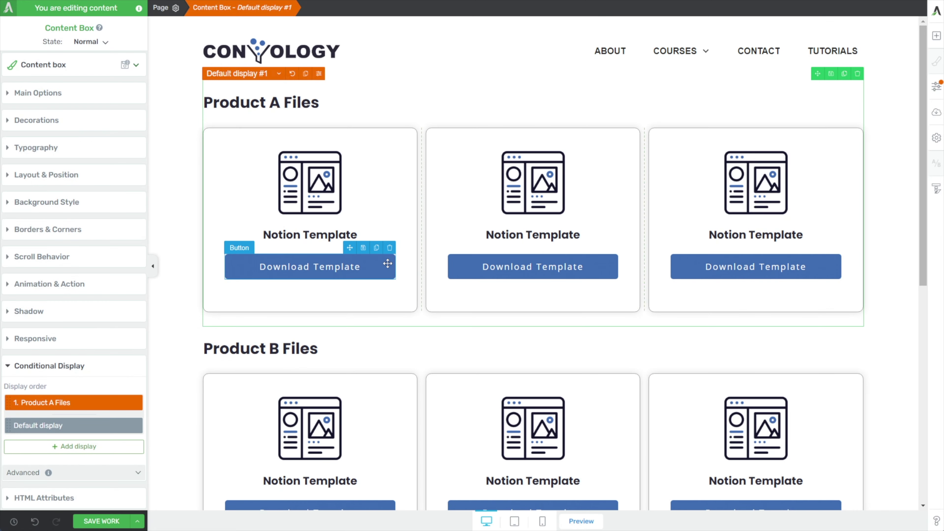
Step: Duplicate the default conditional display of the outer Product B Files content box and hide the default display
scroll(207, 332, "down", 3)
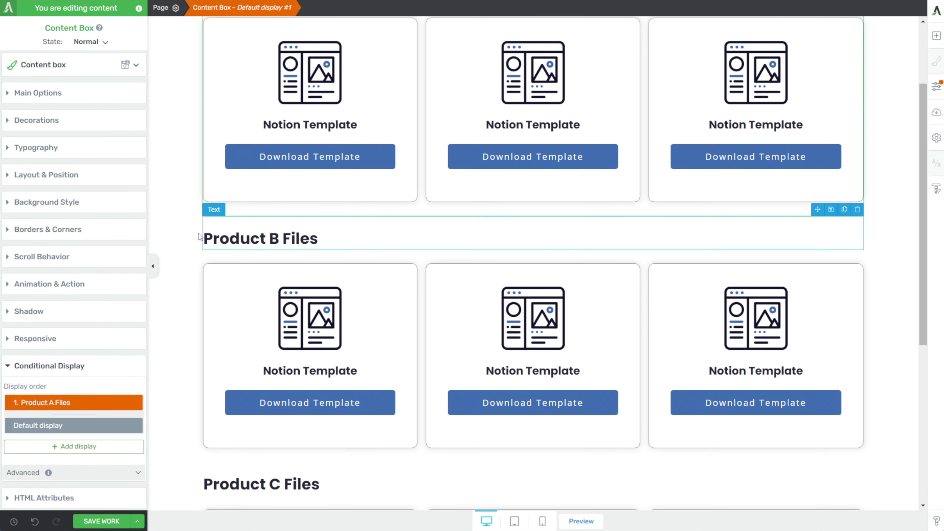
left_click(215, 287)
left_click(227, 14)
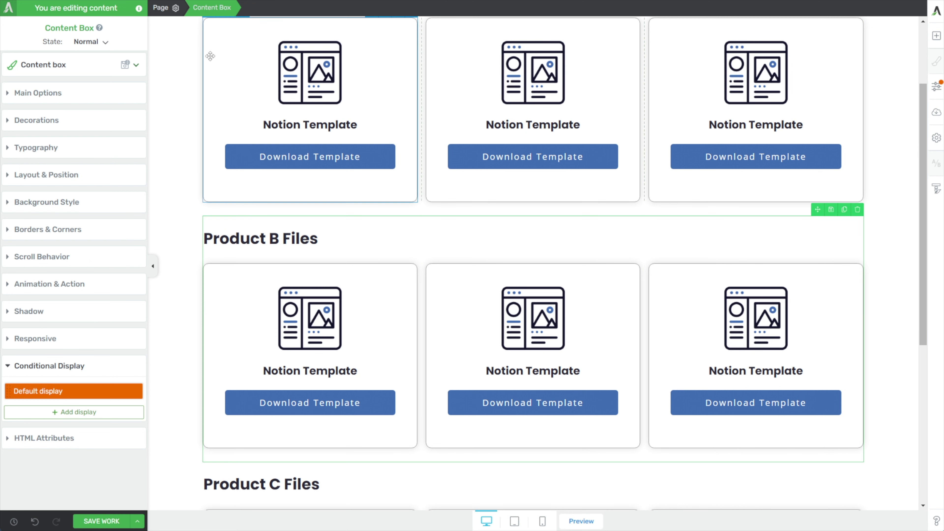
left_click(121, 391)
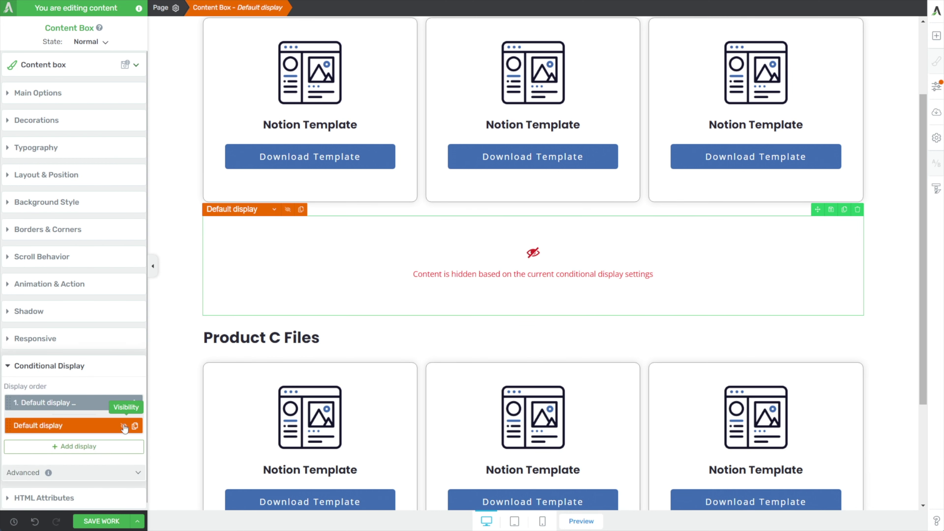
Step: Rename the duplicated display of the Product B section as "Product B Files"
left_click(82, 402)
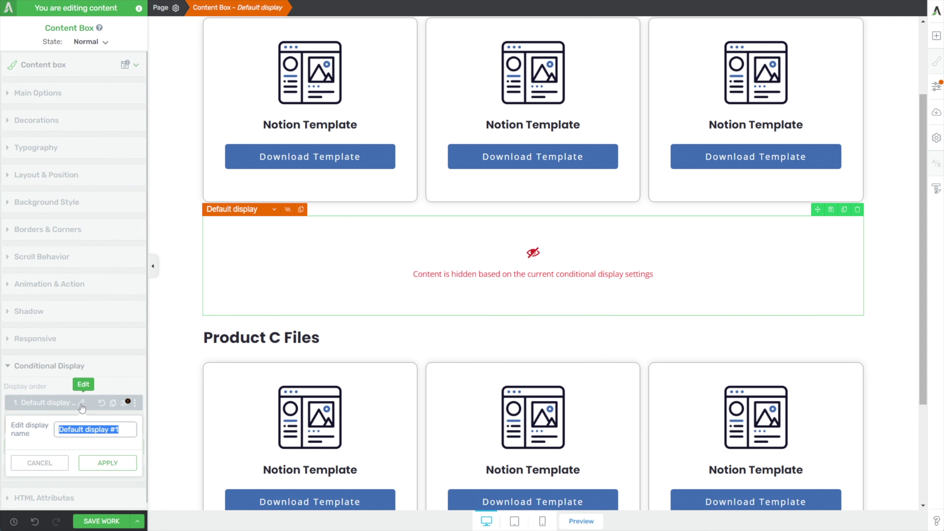
type("Product B Files")
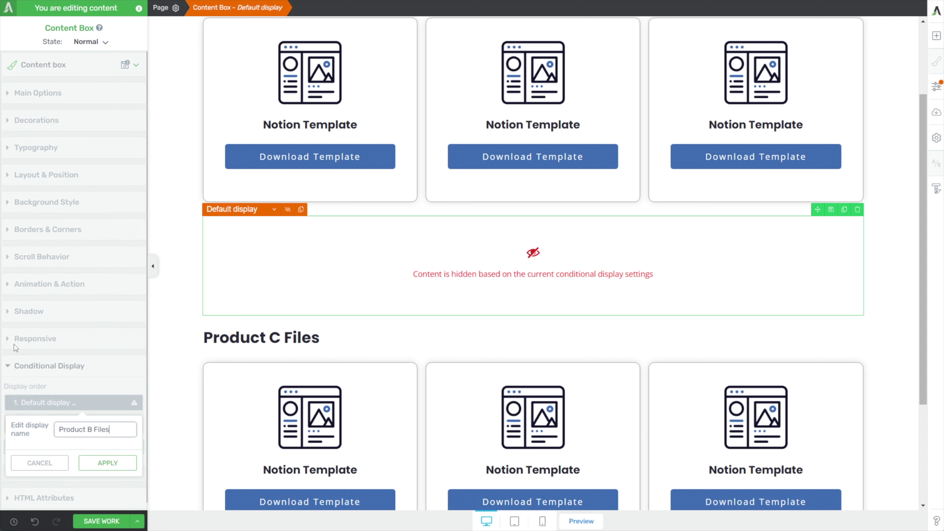
left_click(87, 465)
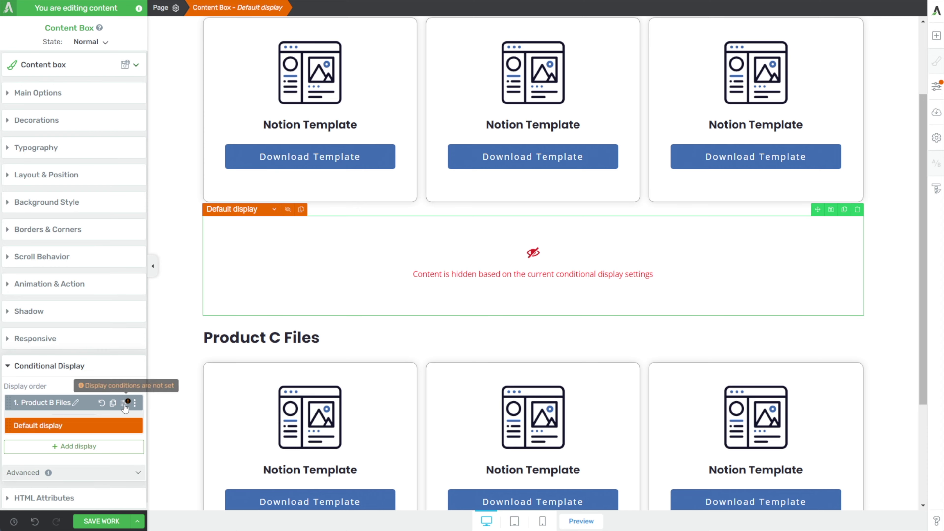
Step: Add a condition set that displays Product B Files when the User Has access to Apprentice Product(s) Neat Product B
left_click(125, 402)
left_click(277, 76)
left_click(305, 99)
left_click(362, 105)
left_click(305, 126)
left_click(295, 155)
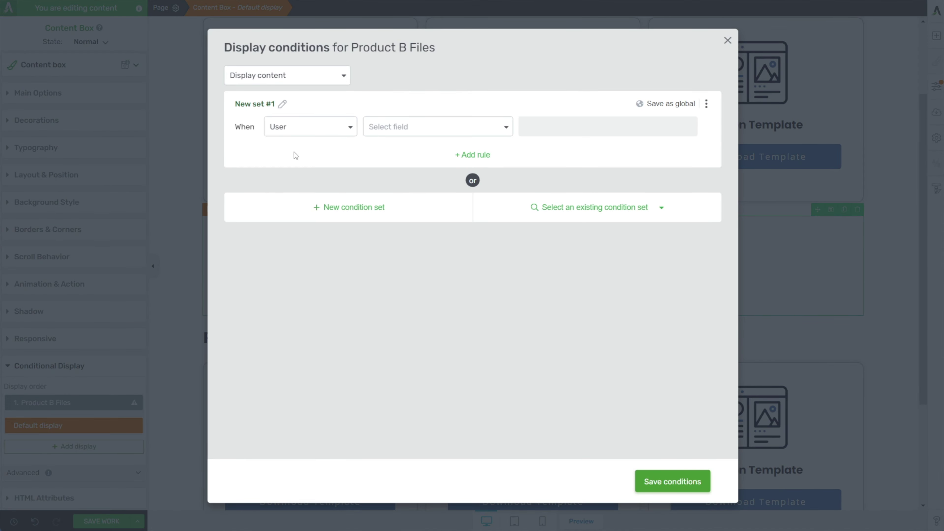
left_click(413, 126)
scroll(416, 204, "down", 2)
left_click(407, 228)
left_click(545, 131)
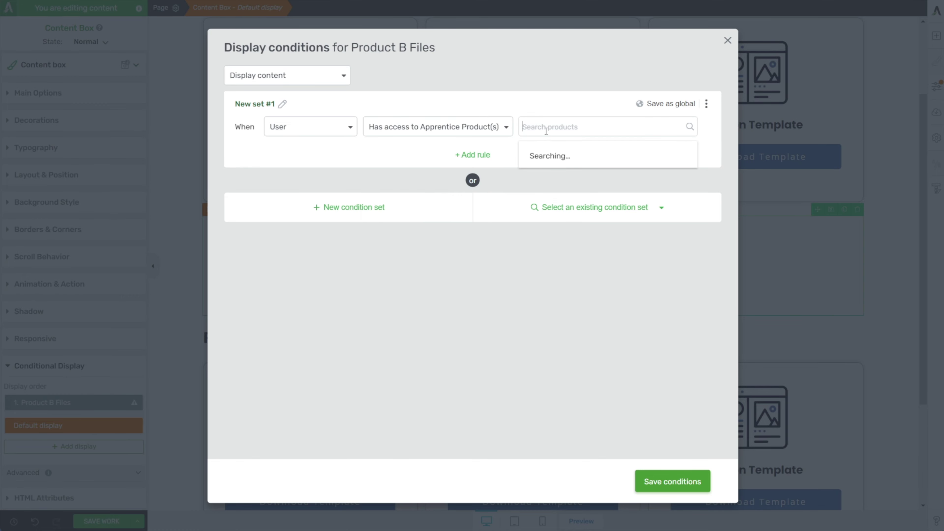
left_click(551, 184)
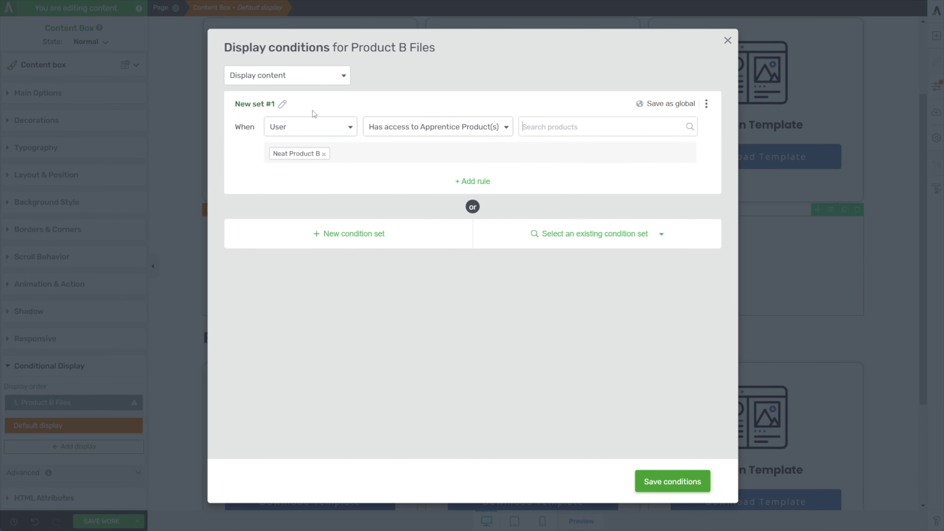
Step: Rename the new condition set of the Product B Files display as "Product B"
left_click(282, 103)
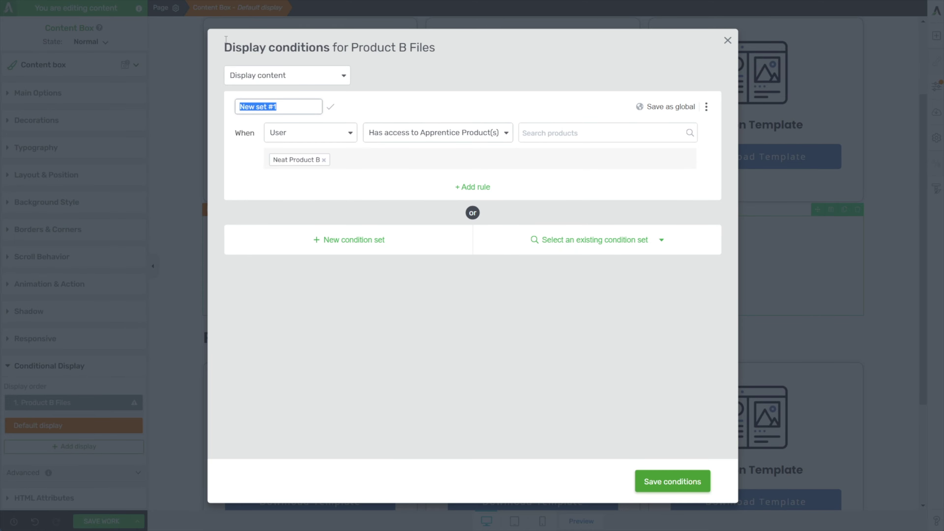
type("Product B")
key("Return")
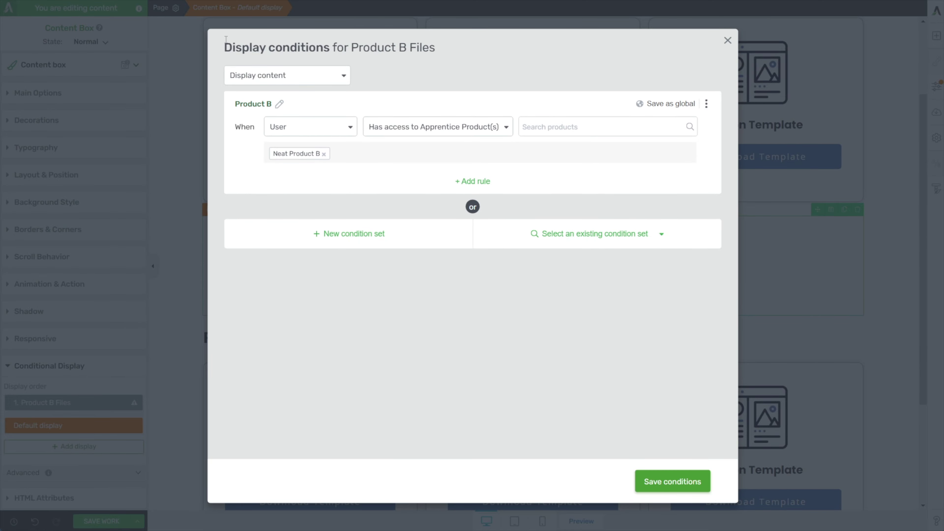
Step: Save the display conditions of Product B Files and switch the section to its Product B Files display
left_click(653, 482)
scroll(334, 261, "down", 3)
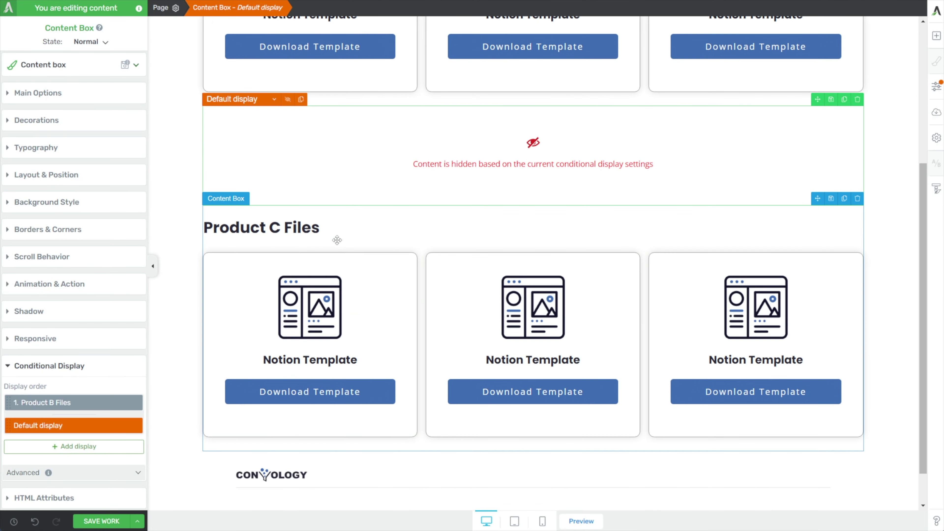
left_click(93, 403)
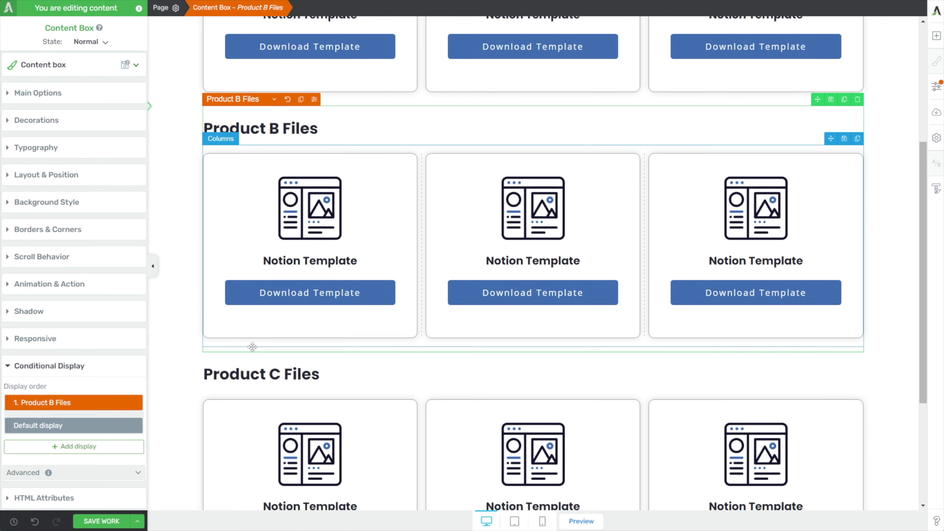
Step: Duplicate the default conditional display of the outer Product C Files content box and hide the default display
scroll(212, 253, "down", 3)
left_click(211, 223)
left_click(210, 283)
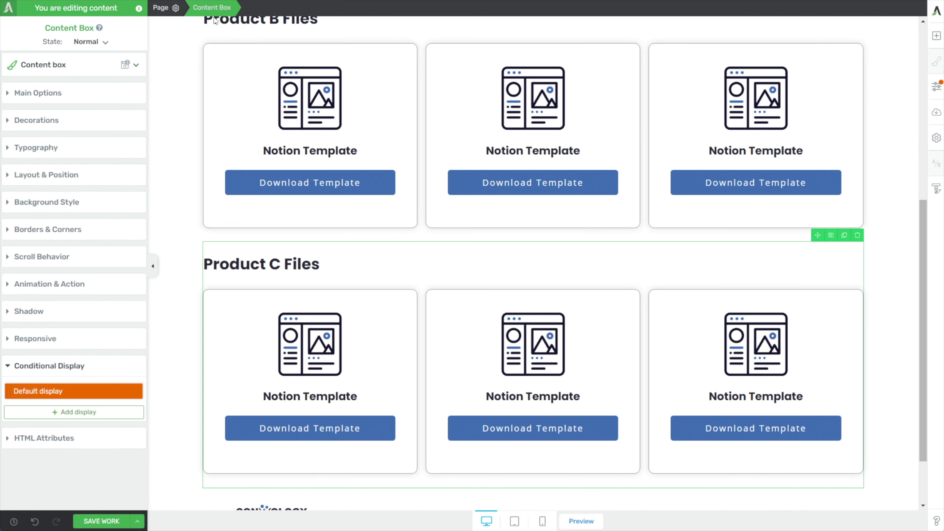
left_click(130, 393)
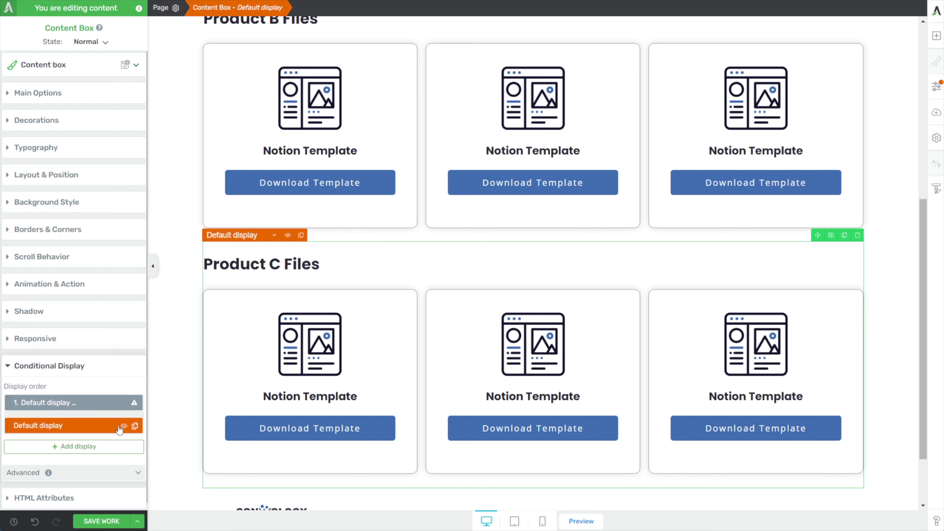
Step: Rename the duplicated display of the Product C section as "Product C Files"
left_click(87, 403)
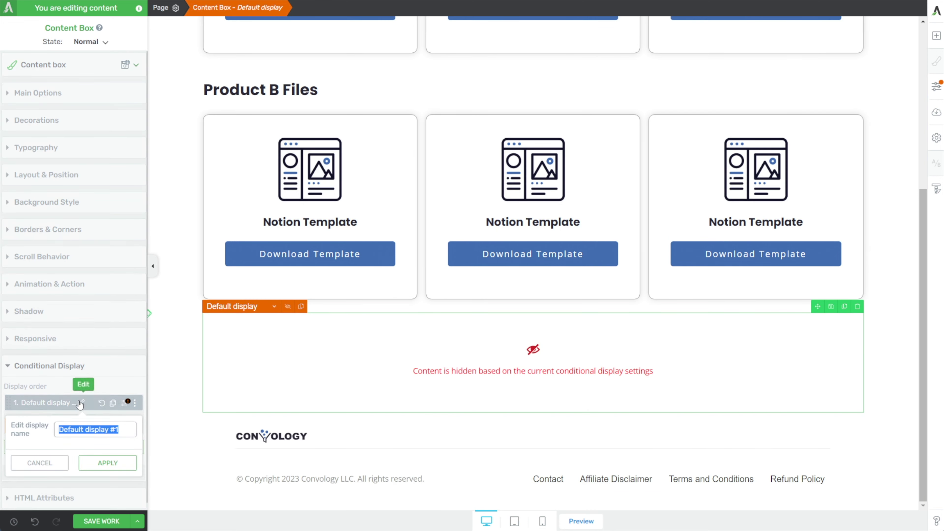
type("Product C Files")
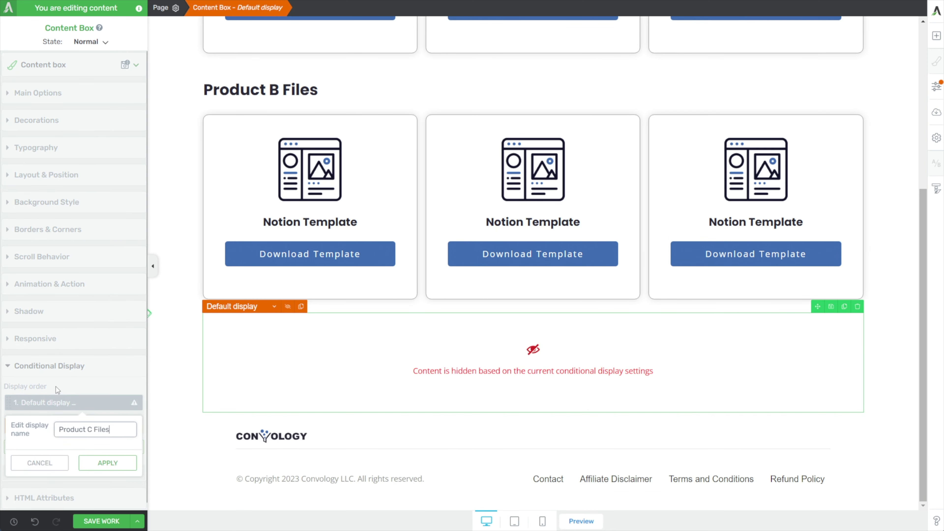
left_click(107, 463)
Step: Display Product C Files when the User Has access to Apprentice Product(s) Fun Product C, save the condition, and switch to that display
left_click(124, 403)
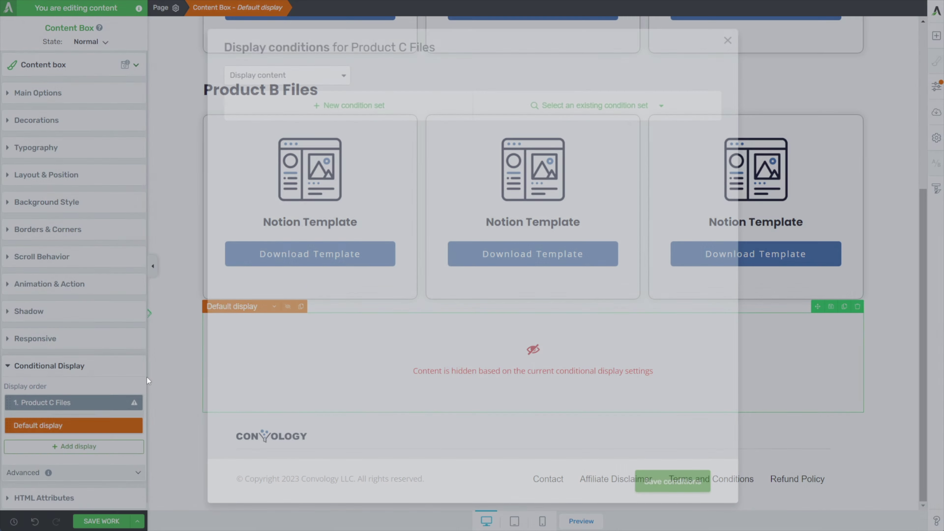
left_click(332, 75)
left_click(389, 109)
left_click(315, 131)
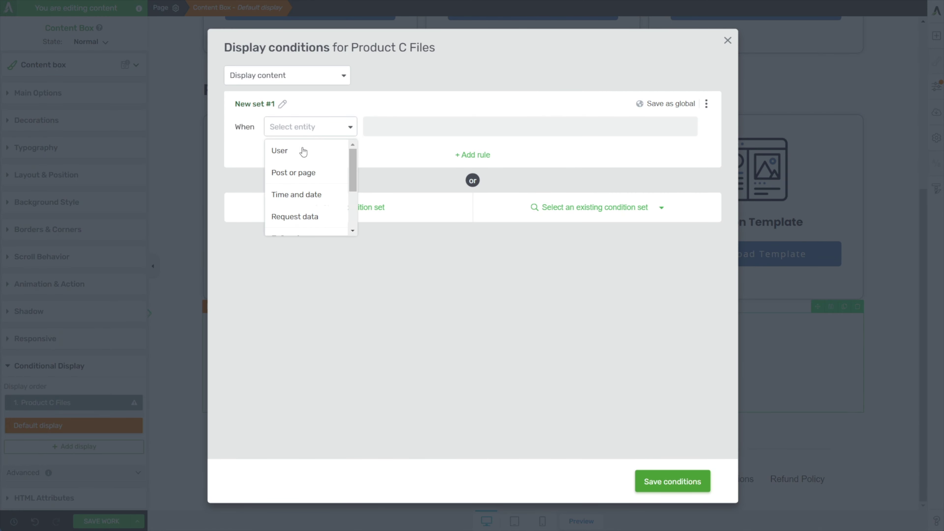
left_click(303, 150)
left_click(409, 128)
scroll(409, 219, "down", 3)
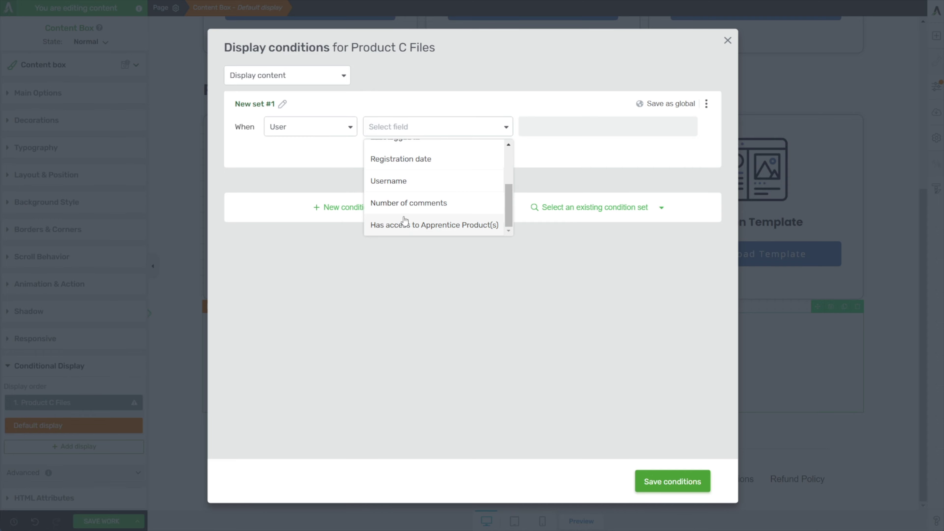
left_click(401, 225)
left_click(553, 126)
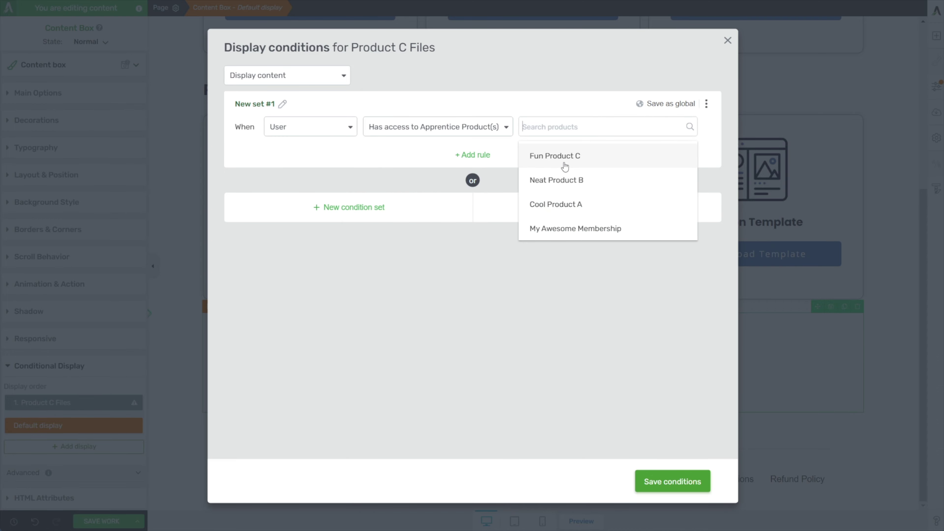
left_click(564, 156)
left_click(659, 483)
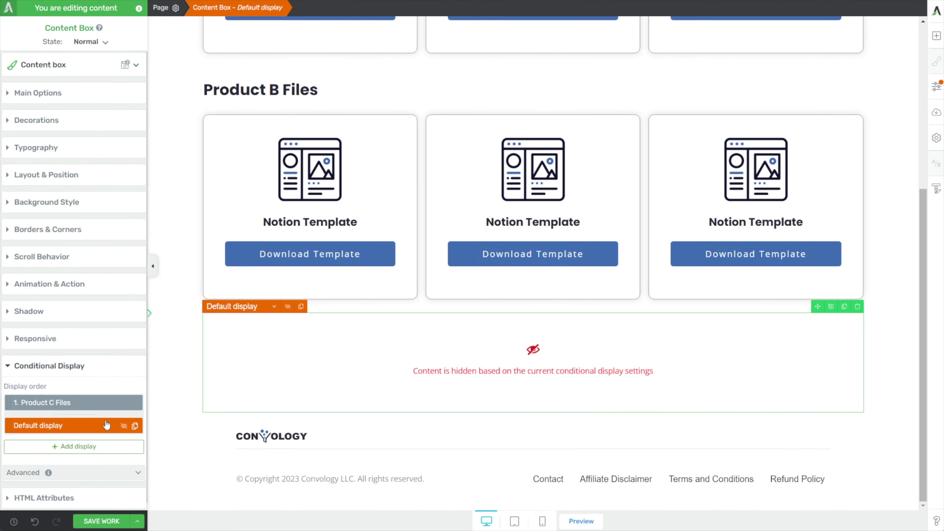
left_click(77, 403)
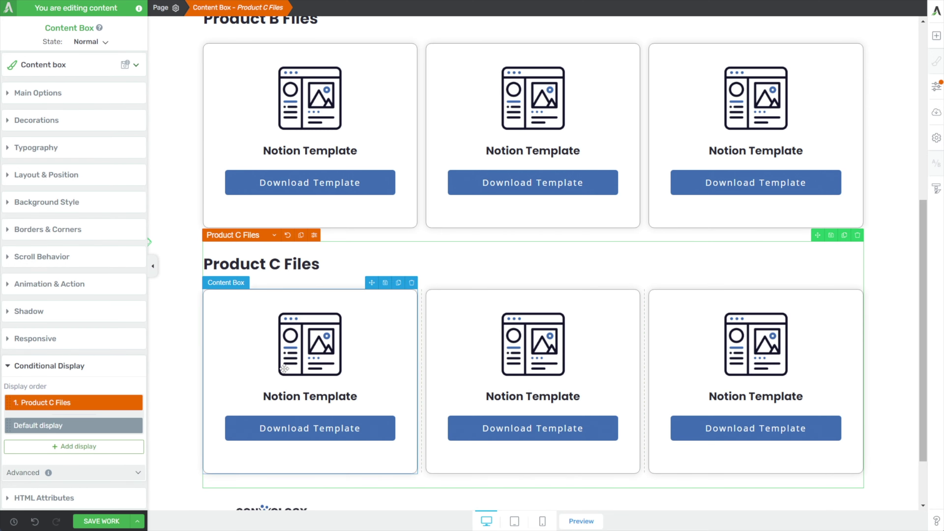
scroll(270, 270, "up", 8)
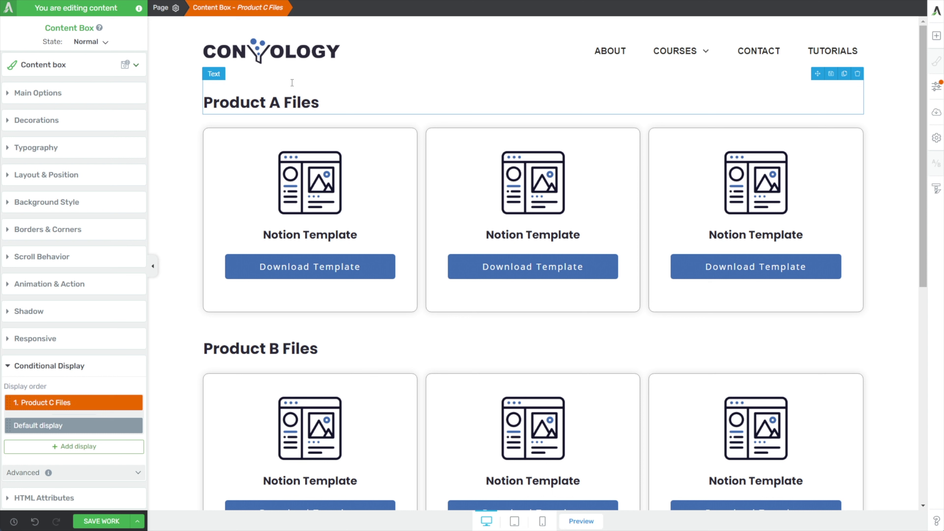
left_click(936, 39)
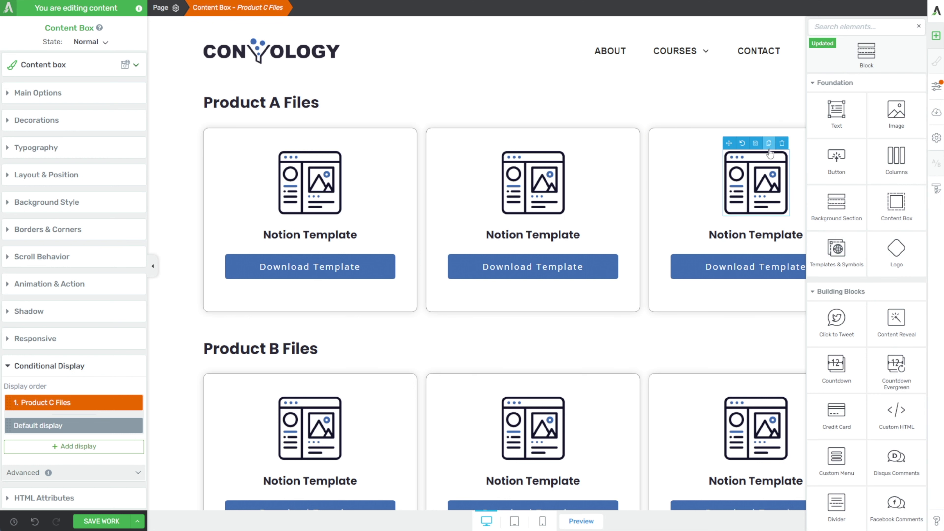
left_click(625, 89)
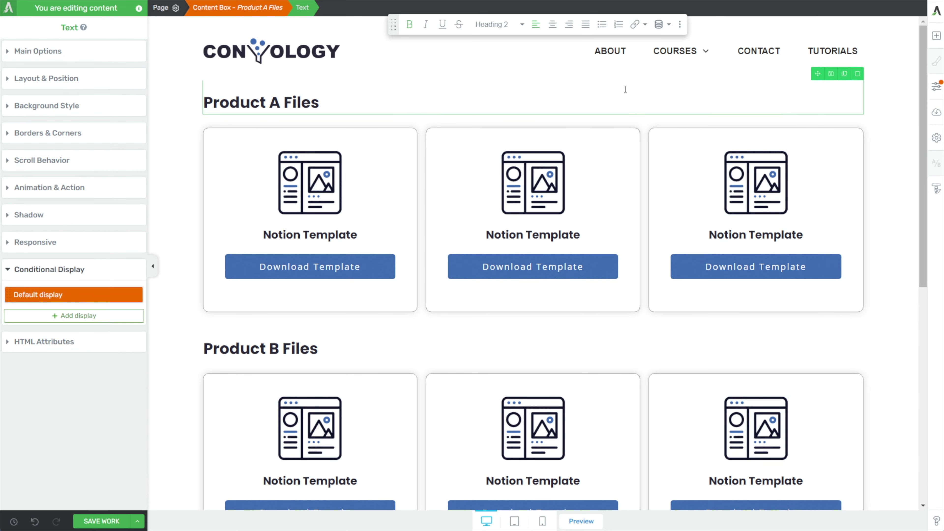
Step: Save the file library page and open its preview
left_click(100, 521)
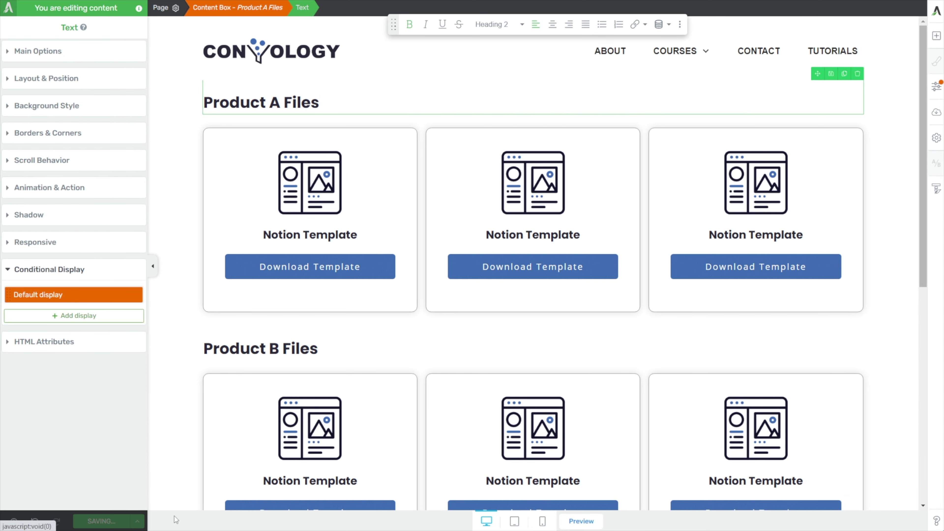
left_click(574, 521)
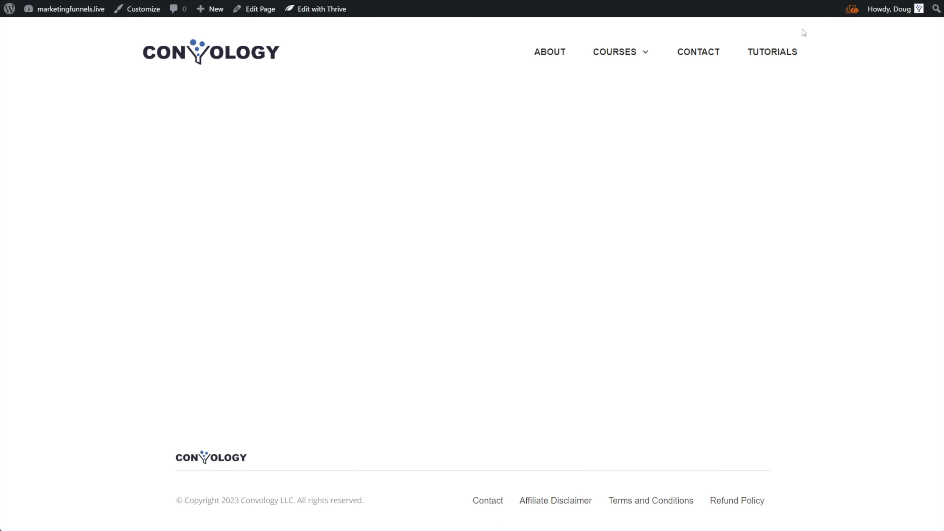
Step: Preview the page with the Product A, Product B and Product C condition sets enabled and review the file sections
left_click(851, 11)
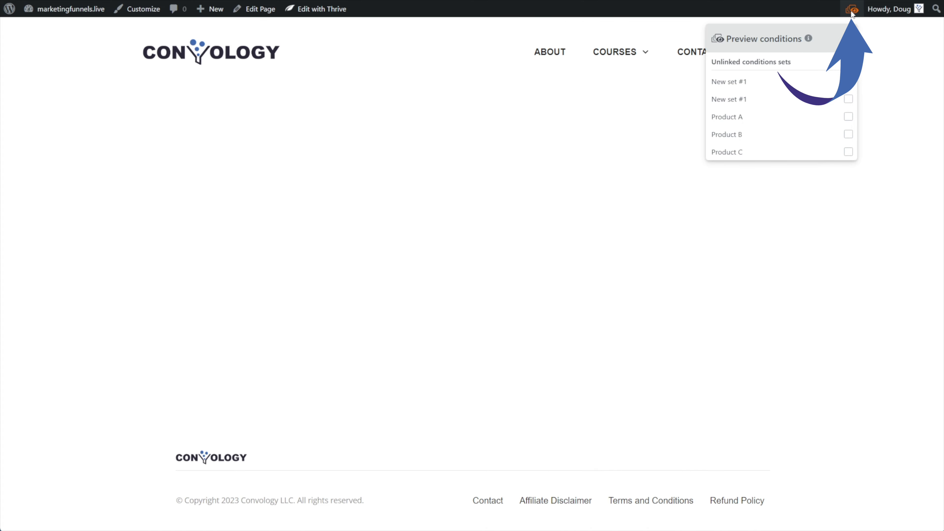
left_click(848, 116)
left_click(848, 134)
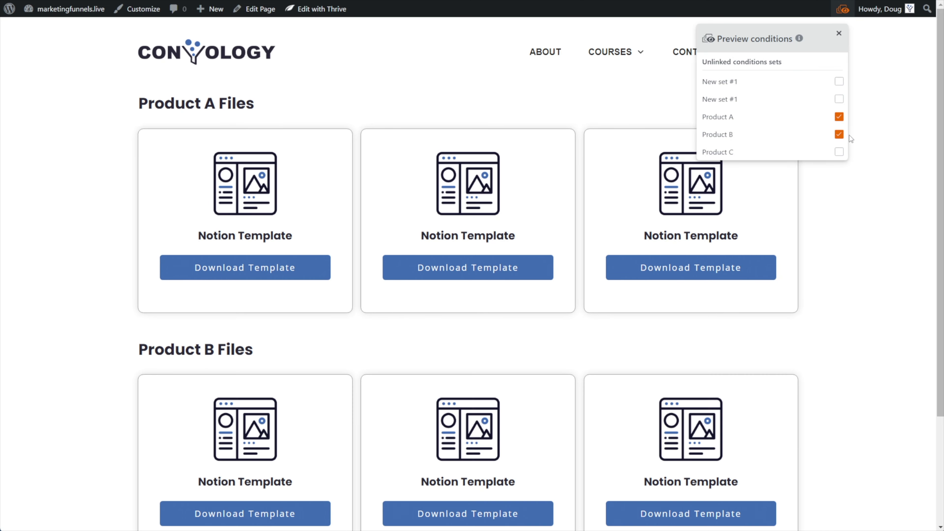
left_click(839, 152)
scroll(143, 113, "down", 1)
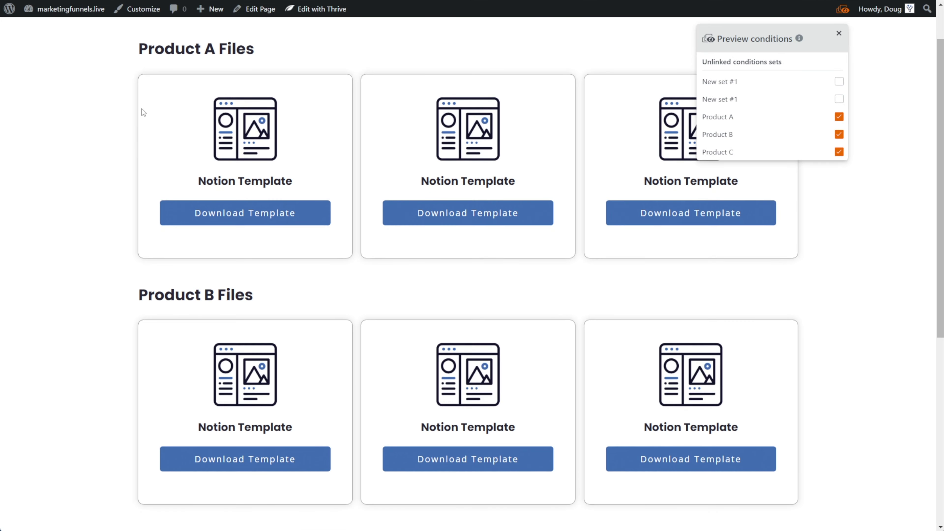
scroll(143, 114, "down", 7)
scroll(149, 119, "up", 7)
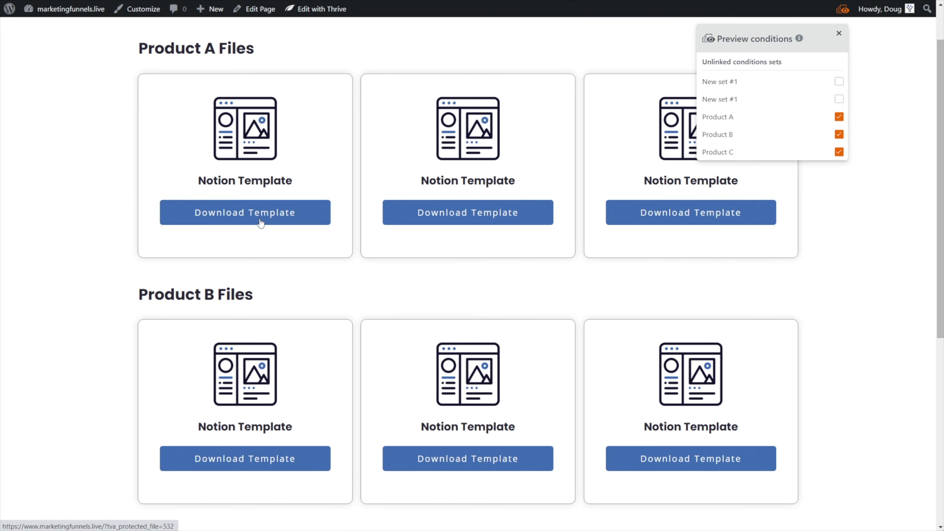
scroll(361, 185, "up", 1)
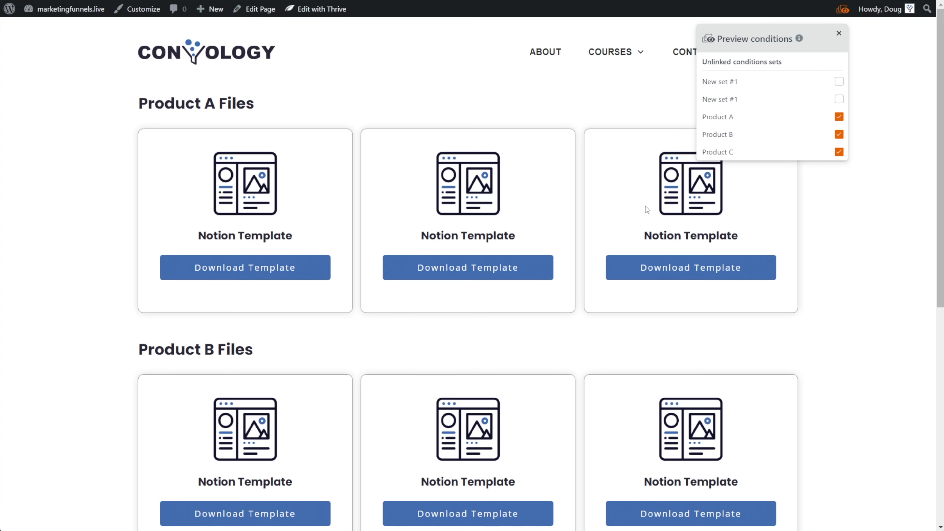
Step: Turn off the Product A and Product B condition sets one by one and check the previewed page
left_click(840, 117)
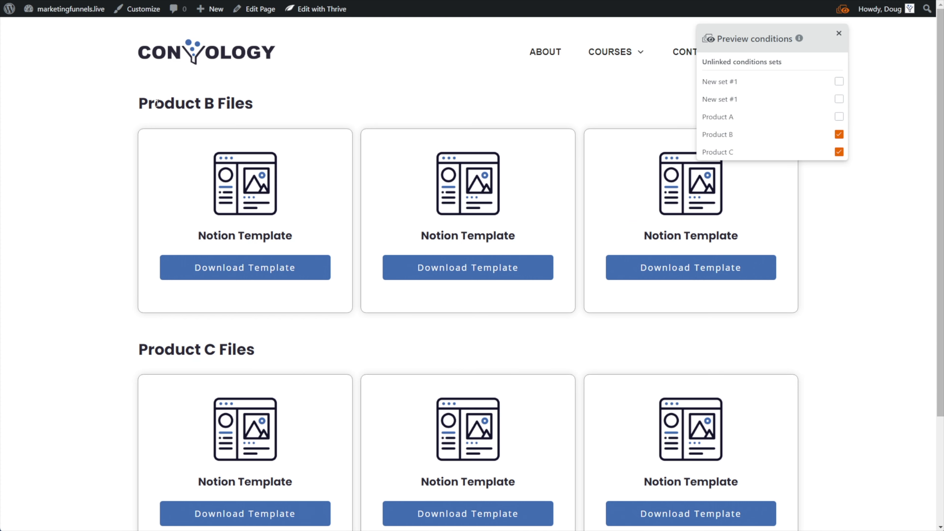
scroll(308, 298, "down", 2)
scroll(557, 205, "up", 2)
left_click(839, 136)
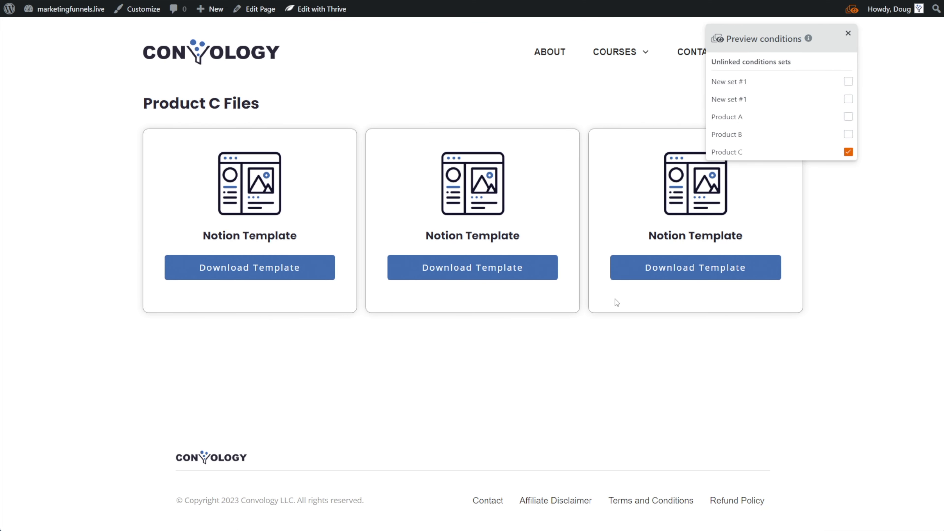
Step: Enable the Product A condition set again, toggle Product B until it is enabled too, and review the previewed page
left_click(848, 116)
left_click(839, 135)
left_click(839, 135)
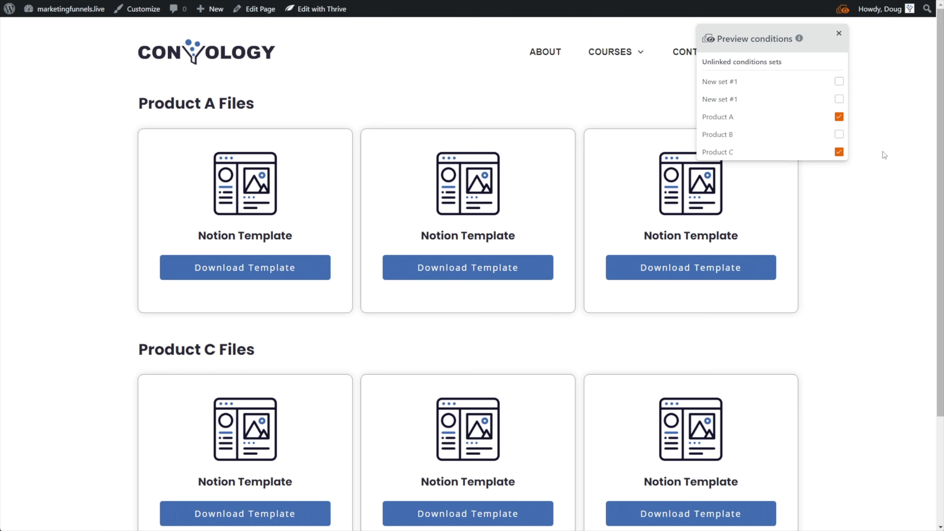
left_click(839, 134)
scroll(421, 151, "down", 3)
scroll(421, 151, "up", 3)
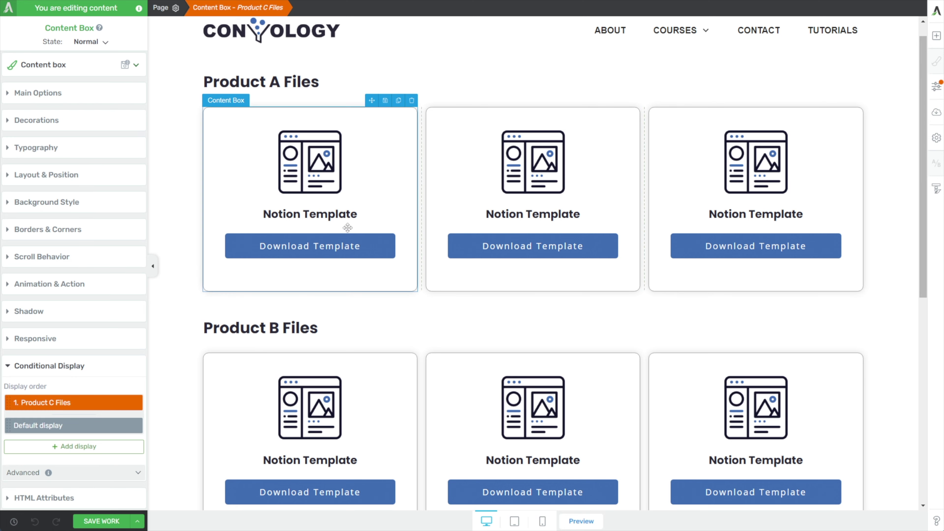
scroll(609, 297, "down", 1)
scroll(609, 297, "down", 5)
scroll(373, 194, "up", 6)
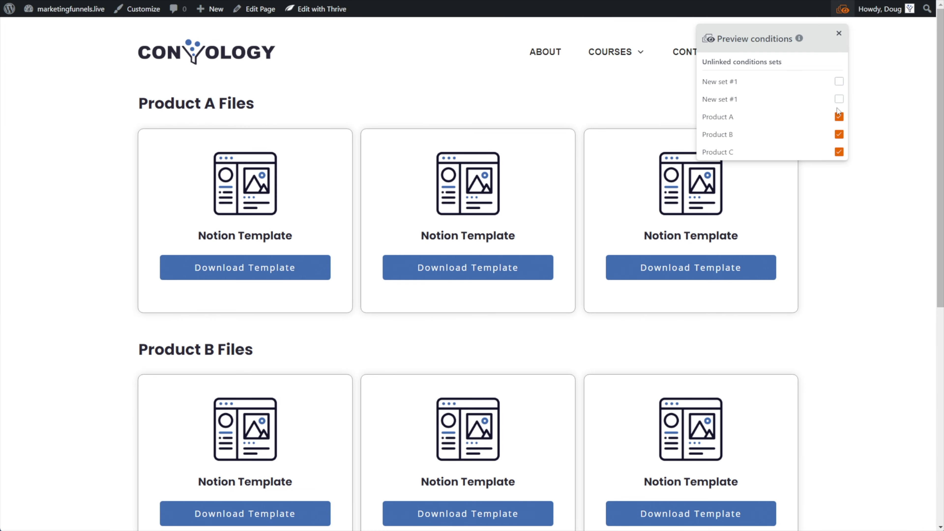
Step: Turn off the Product A, Product B and Product C condition sets to preview the page without any product access
left_click(838, 116)
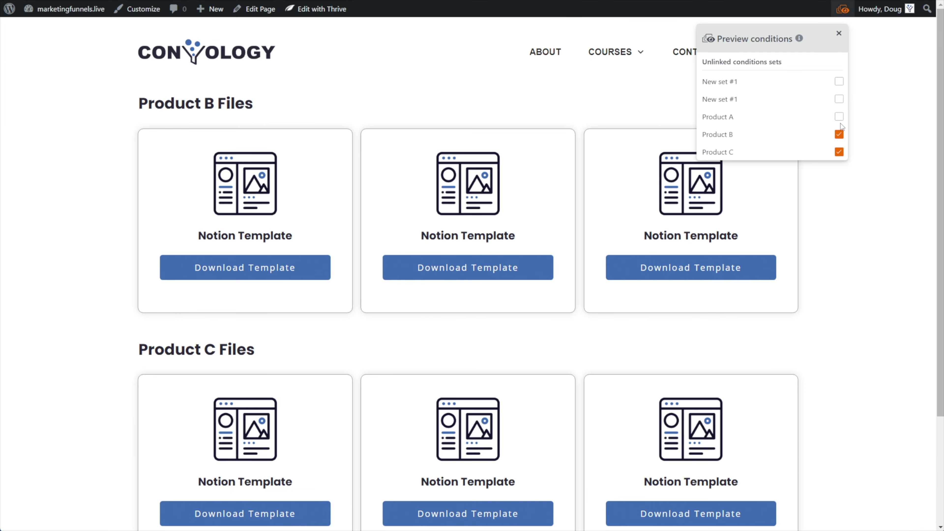
left_click(839, 134)
left_click(839, 151)
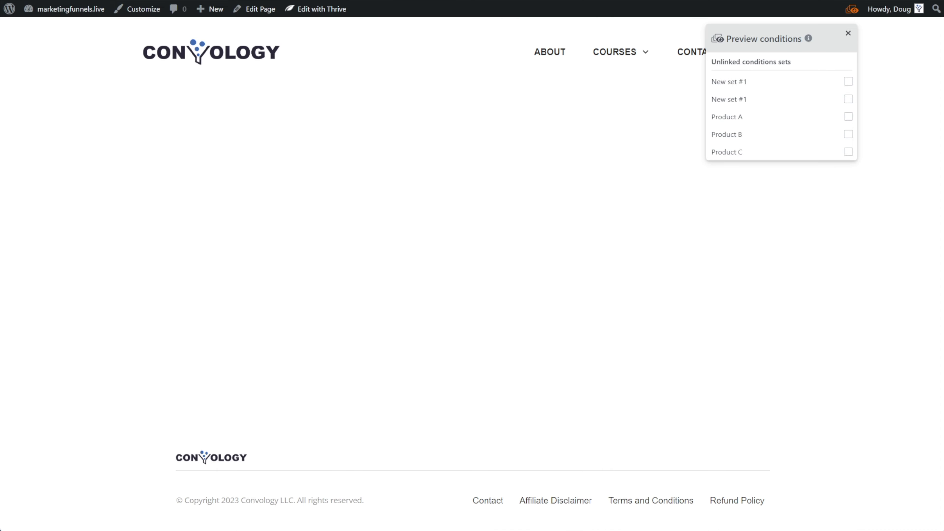
Step: Return to the page editor and insert a Background Section above the Product A Files heading
left_click(469, 1)
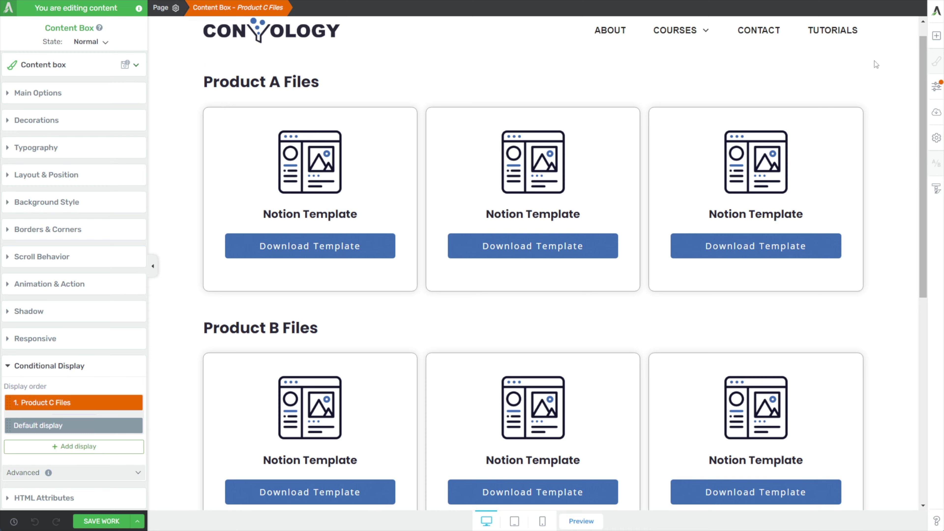
left_click(936, 36)
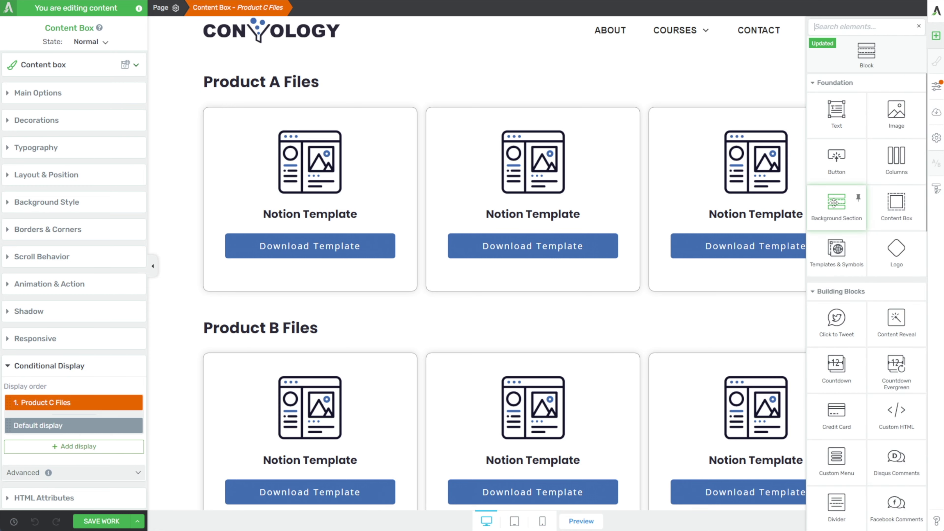
left_click_drag(834, 203, 282, 97)
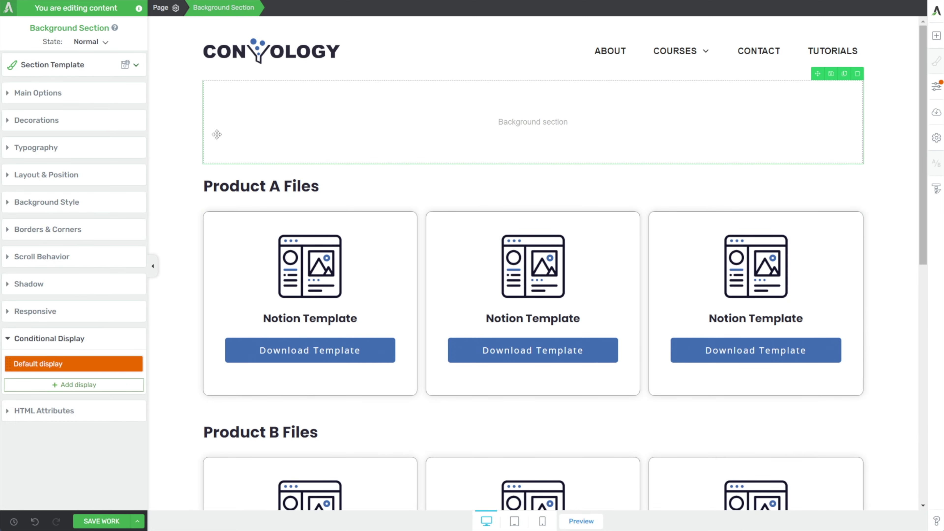
Step: Insert a two-column layout inside the new background section
left_click(935, 36)
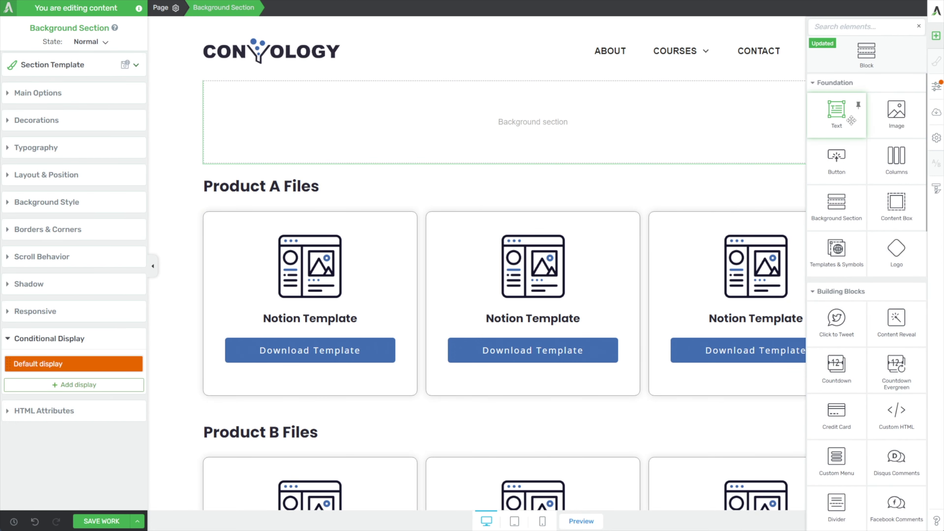
left_click_drag(897, 162, 520, 124)
left_click(532, 101)
left_click(466, 131)
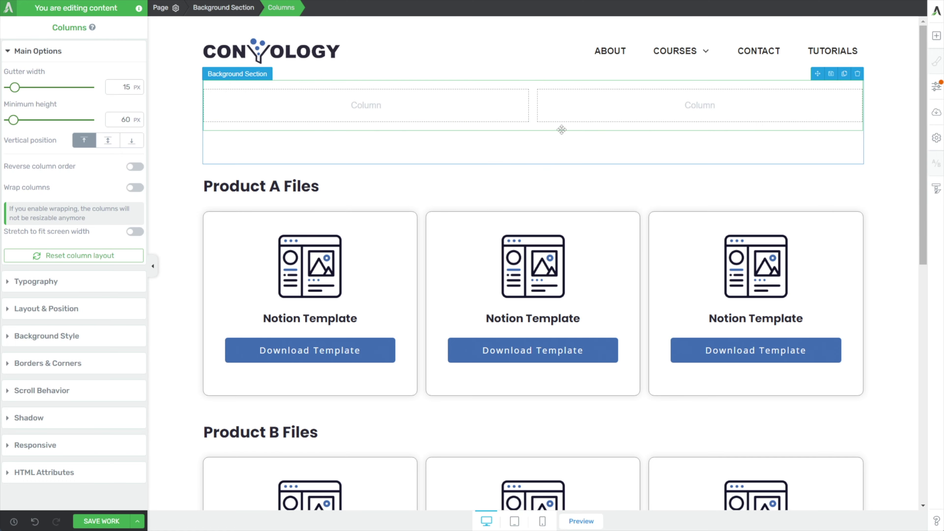
Step: Insert an Icon element in the first column and choose the outlined open-folder icon by searching the icon library for "folder"
left_click(935, 36)
type("icon")
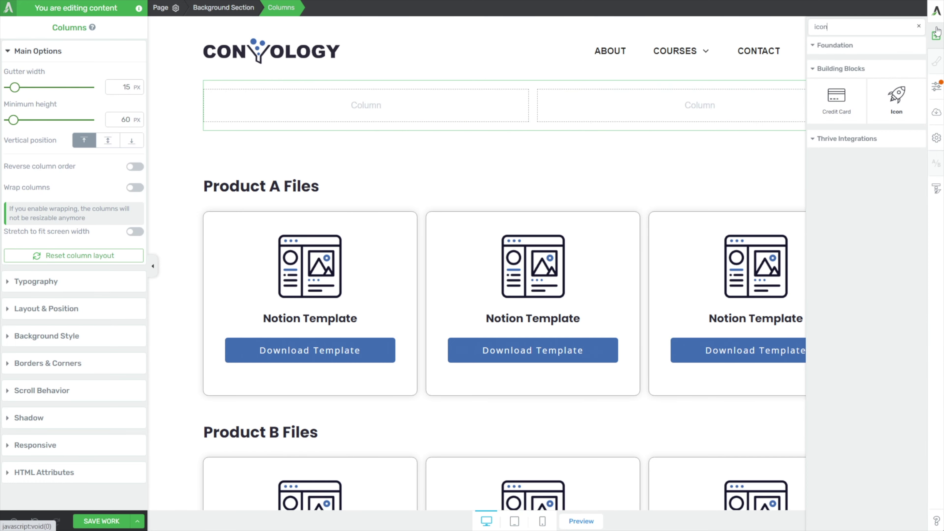
left_click_drag(896, 98, 323, 106)
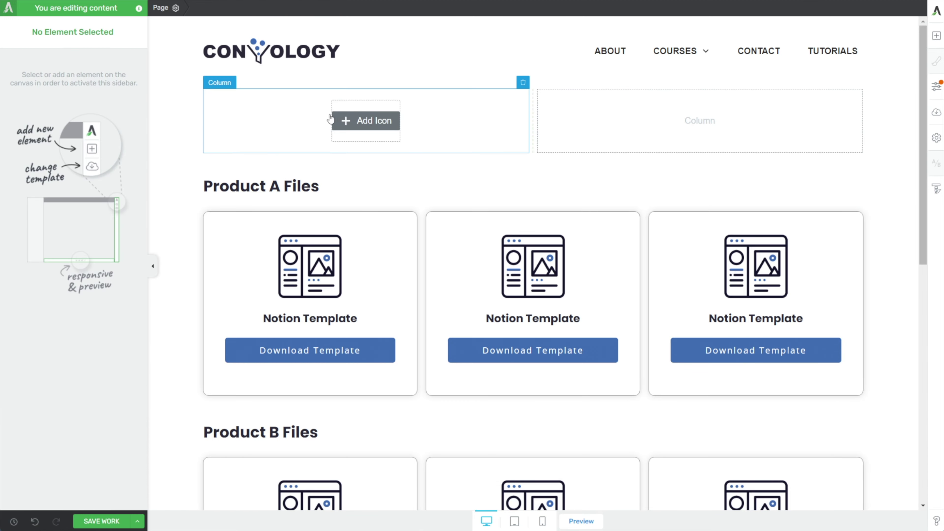
type("fi")
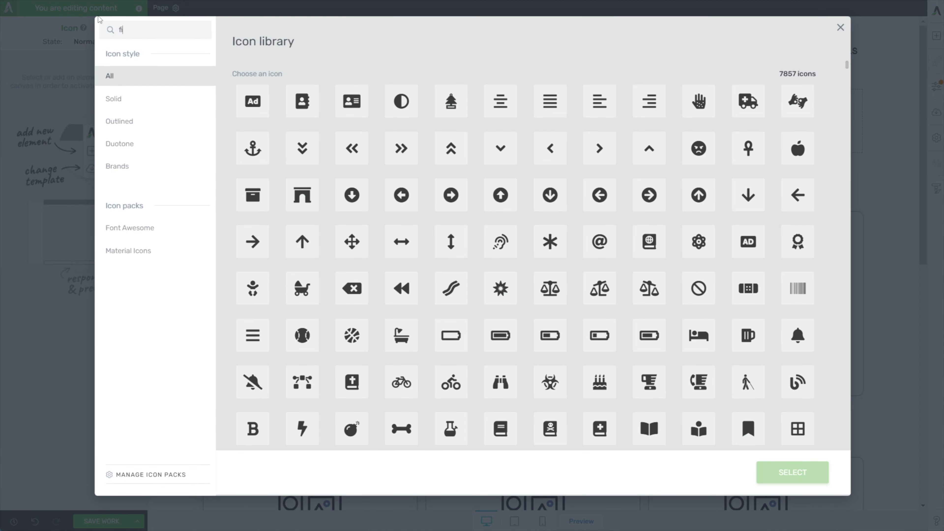
type("le folder")
key("ctrl+a")
type("fo")
type("er")
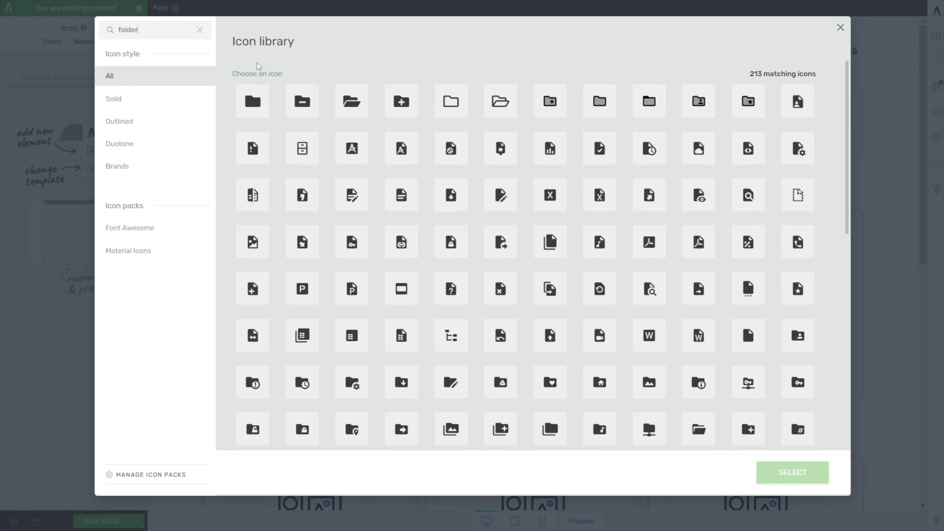
left_click(351, 101)
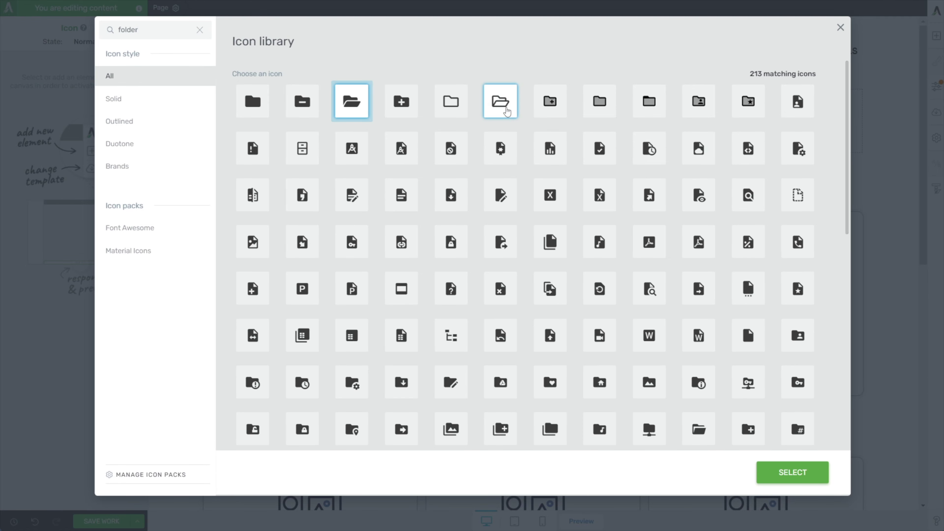
left_click(502, 106)
left_click(799, 472)
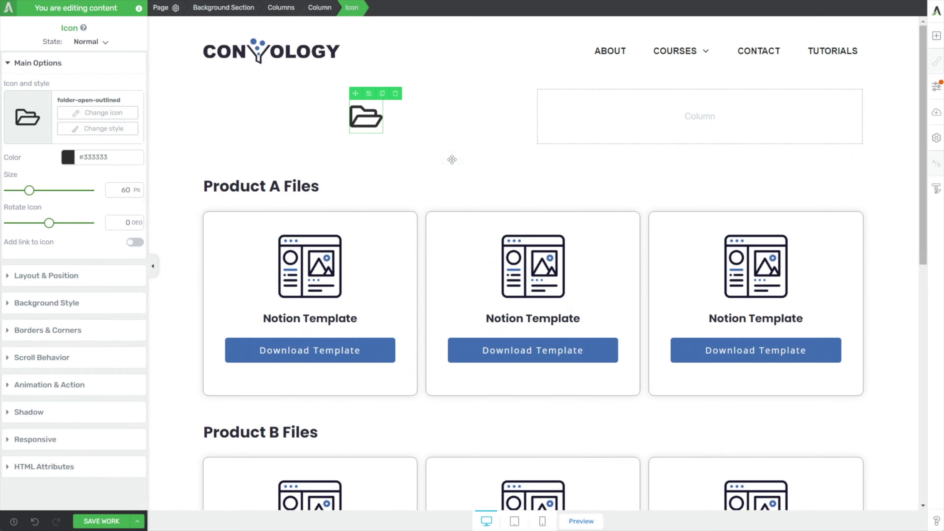
Step: Insert a text element in the second column reading "Member File Library" and format it as Heading 1
left_click(936, 35)
left_click_drag(837, 112, 642, 116)
double_click(631, 106)
type("M")
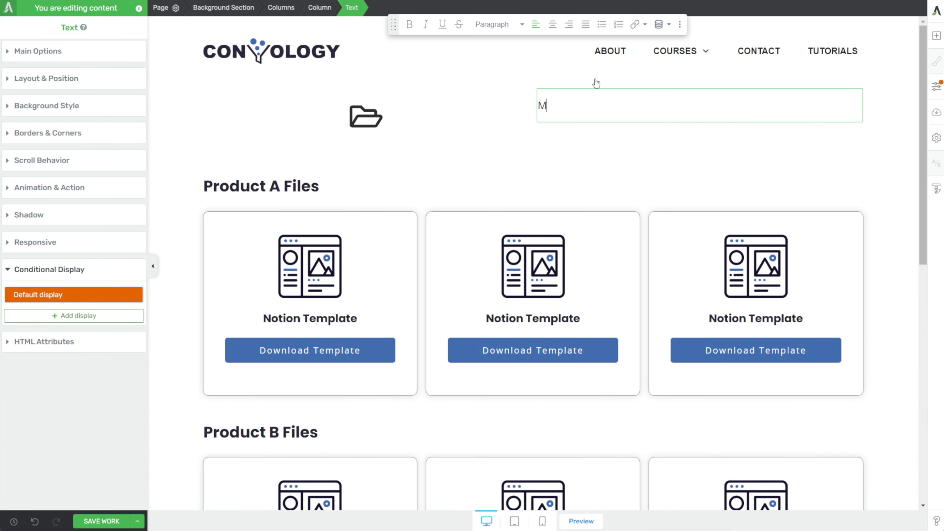
type("ember File Library")
left_click(498, 24)
left_click(507, 96)
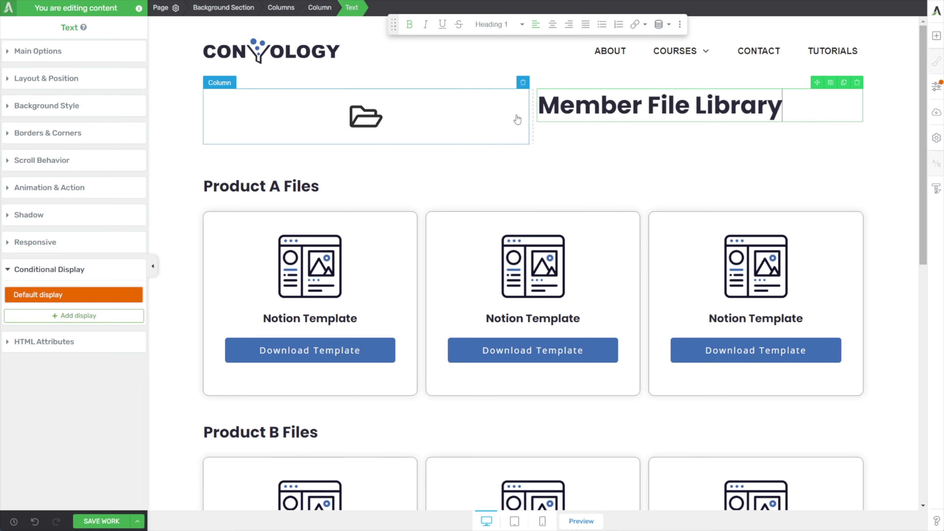
Step: Centre the header columns' content vertically and narrow the first column so the title sits right beside the folder icon
left_click(288, 9)
left_click(108, 140)
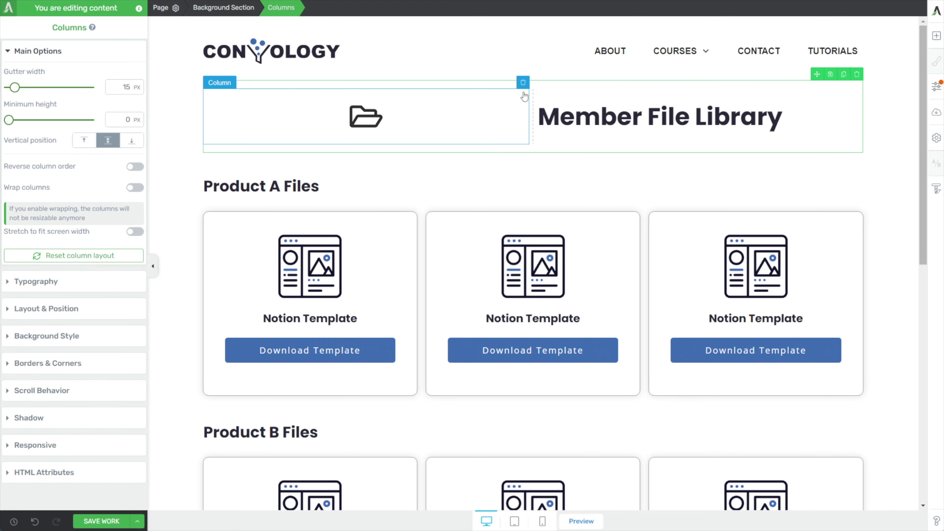
left_click_drag(528, 97, 243, 95)
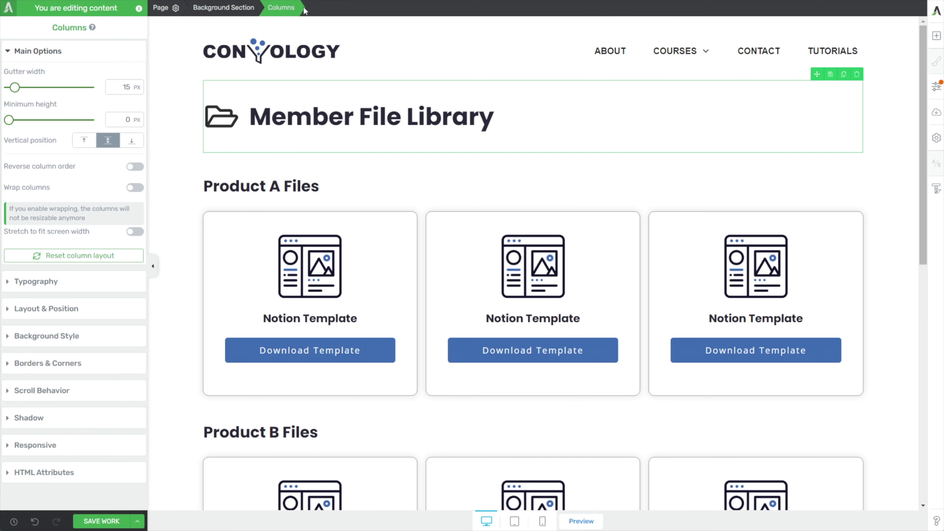
Step: Move the Product A, Product B and Product C content boxes into the background section below the header columns
left_click(248, 169)
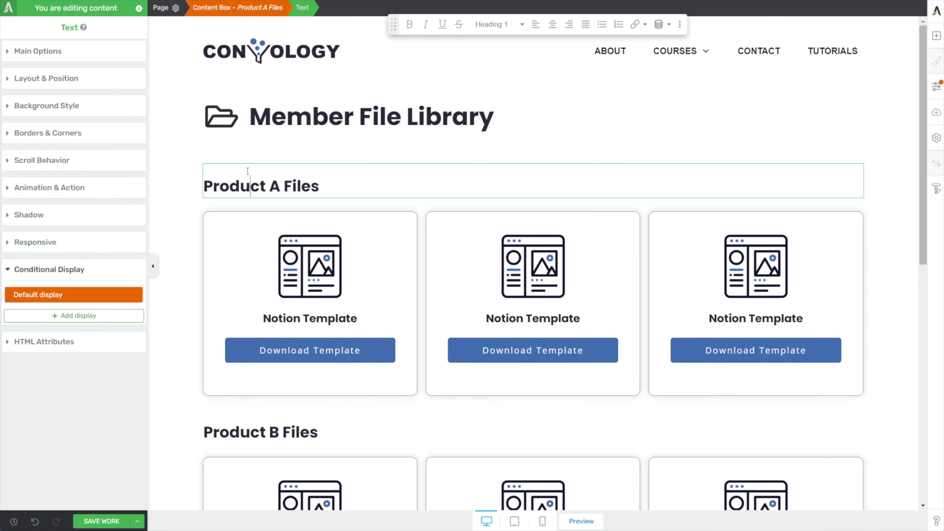
key("Escape")
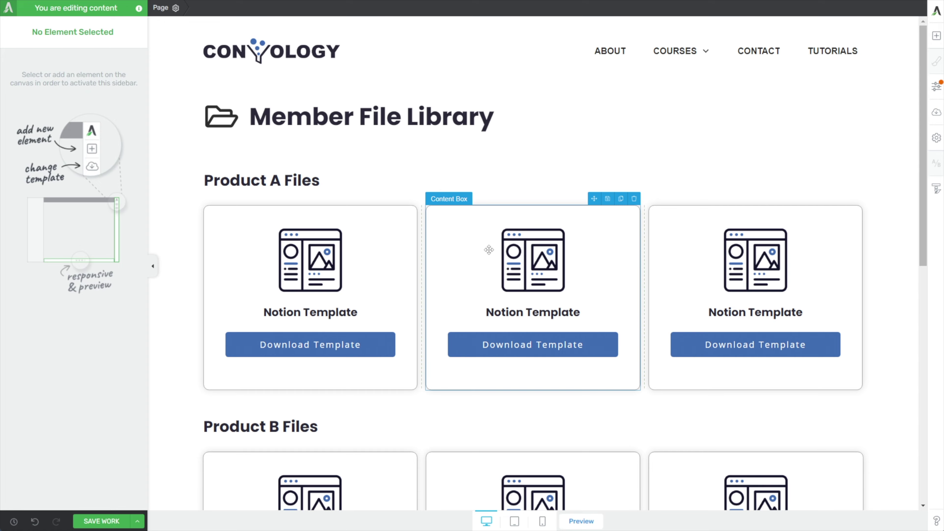
scroll(494, 253, "down", 5)
left_click(529, 259)
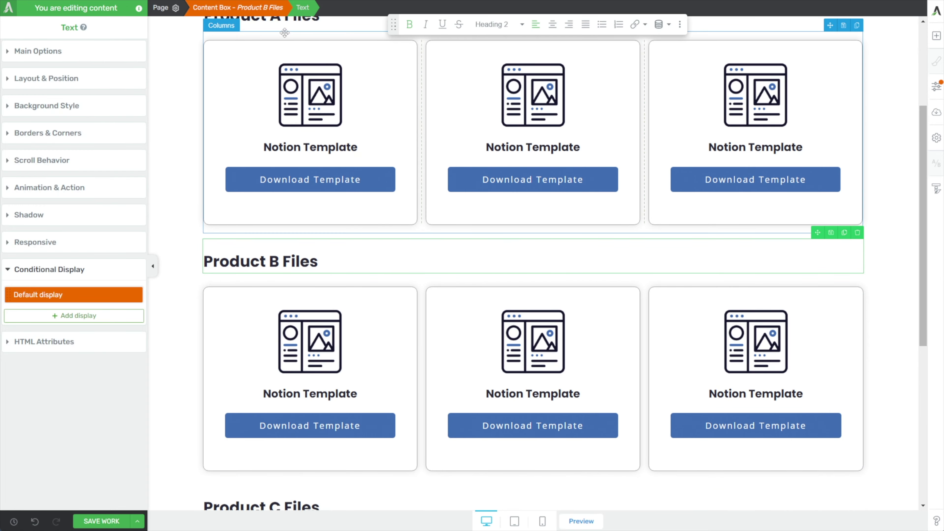
left_click(255, 8)
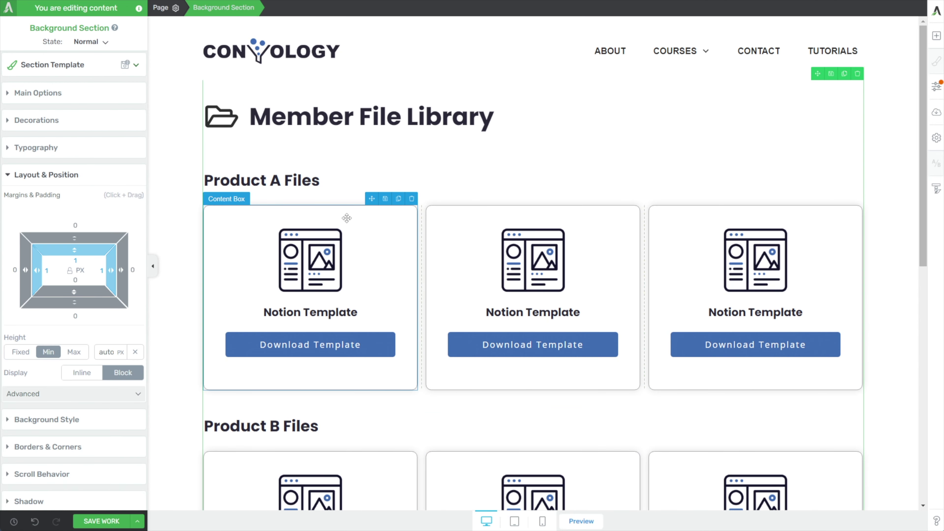
scroll(289, 148, "down", 2)
scroll(374, 159, "down", 3)
scroll(350, 242, "up", 5)
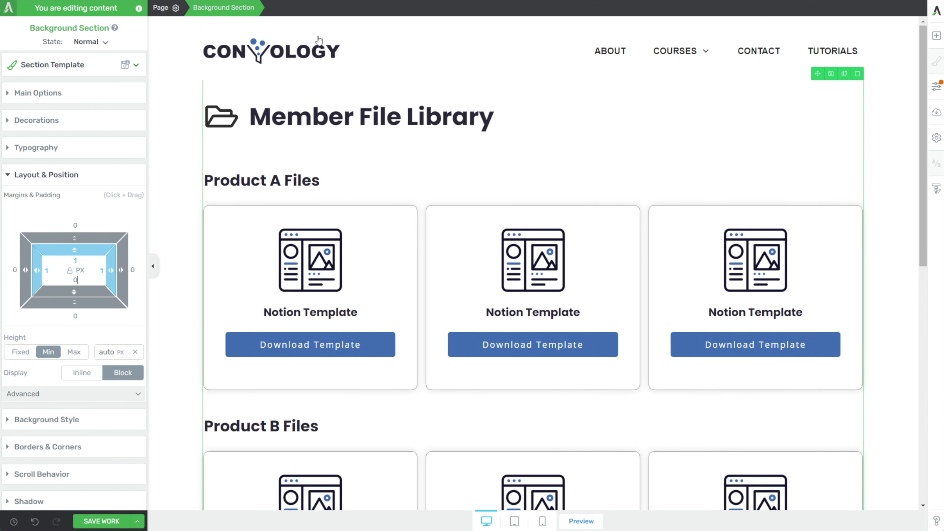
Step: Duplicate the background section's default conditional display and name the copy "Has access to files"
scroll(64, 398, "down", 3)
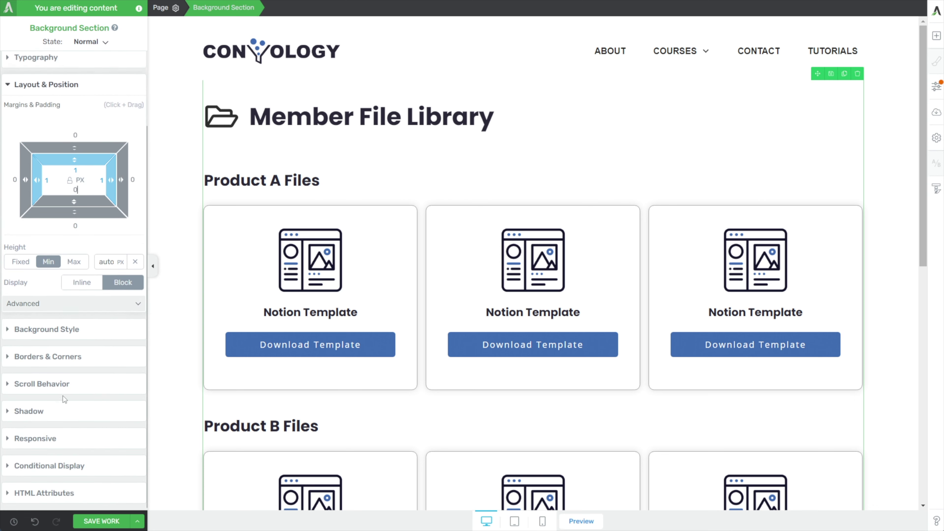
left_click(59, 471)
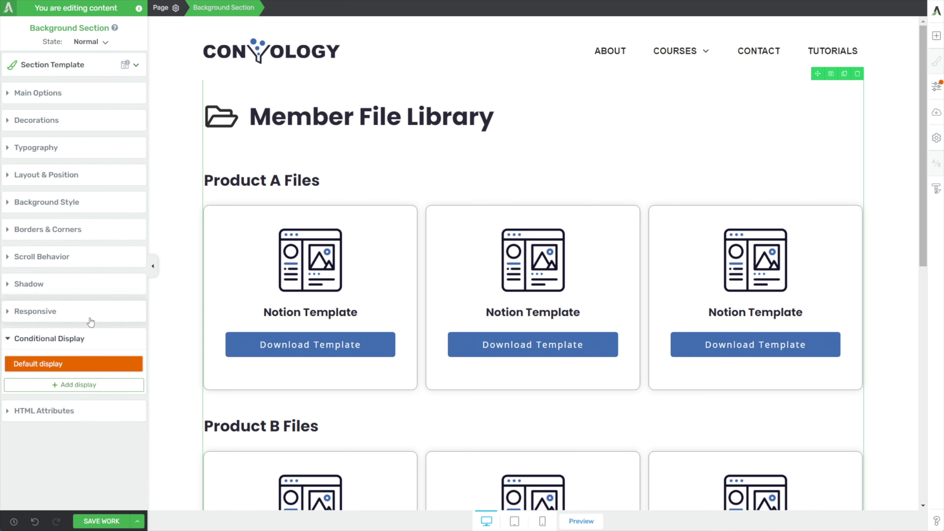
left_click(135, 364)
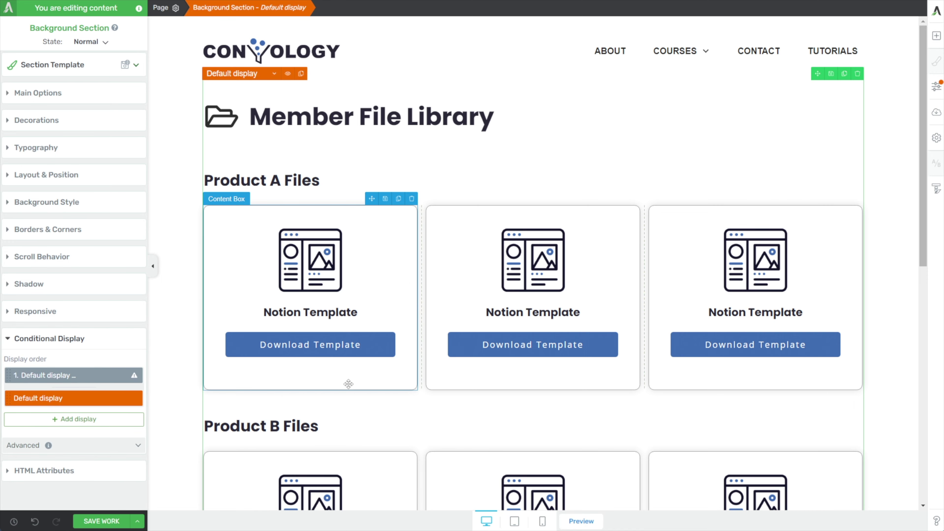
scroll(445, 362, "down", 3)
left_click(82, 375)
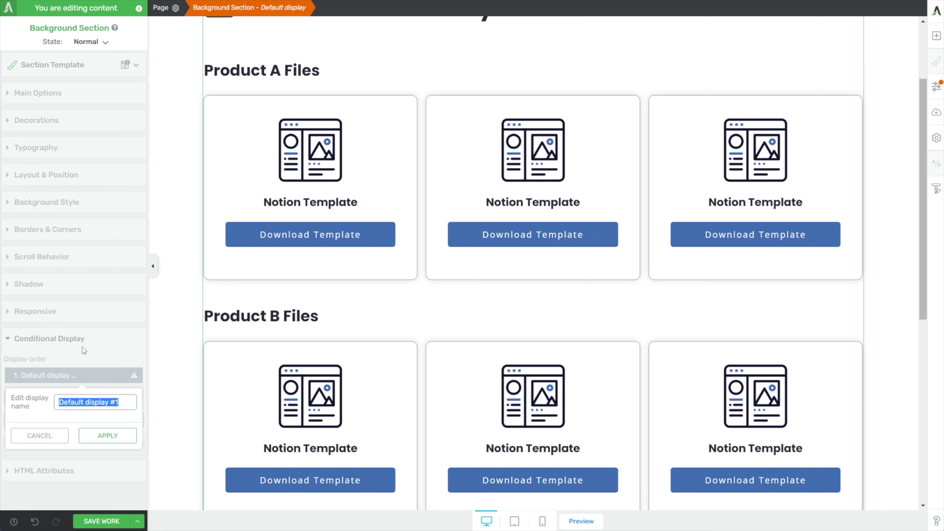
type("Has access to files")
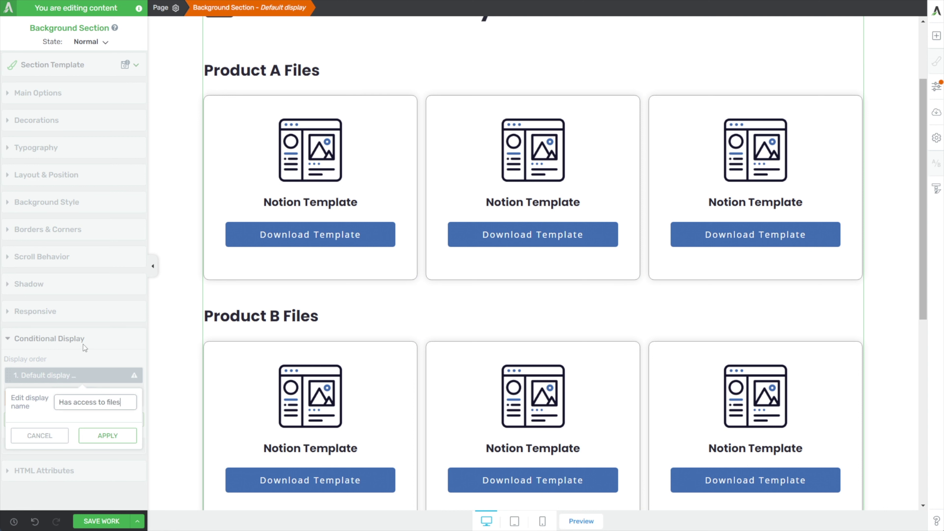
left_click(106, 440)
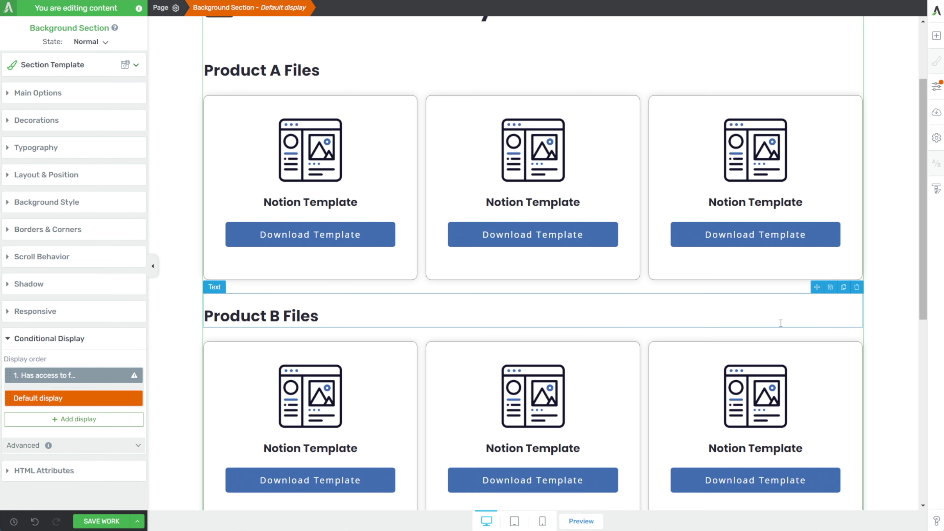
Step: Delete the Product A, Product B and Product C file sections from the default display, keeping only the header
scroll(563, 289, "up", 3)
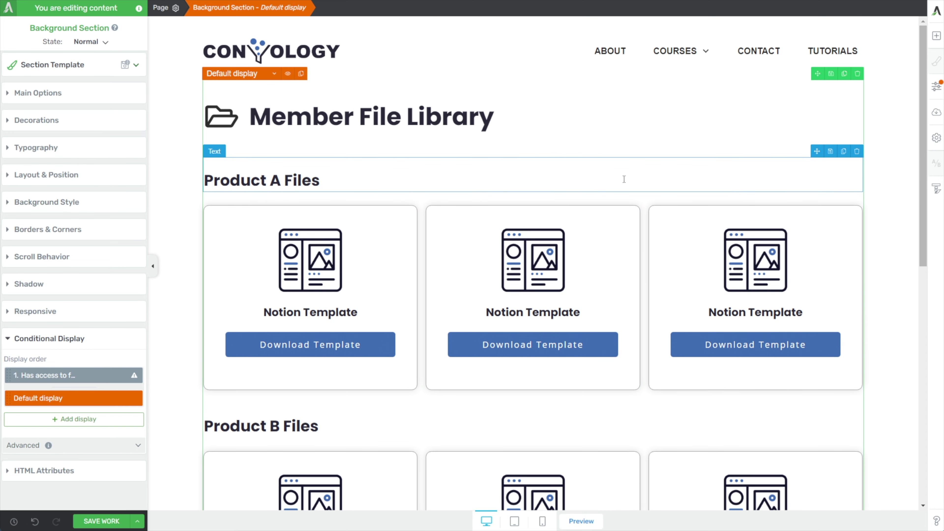
left_click(624, 179)
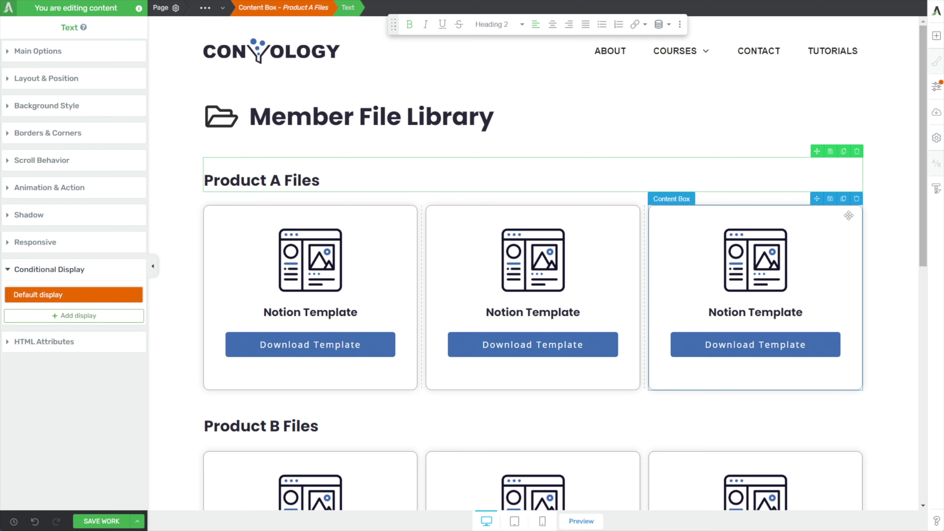
left_click(856, 151)
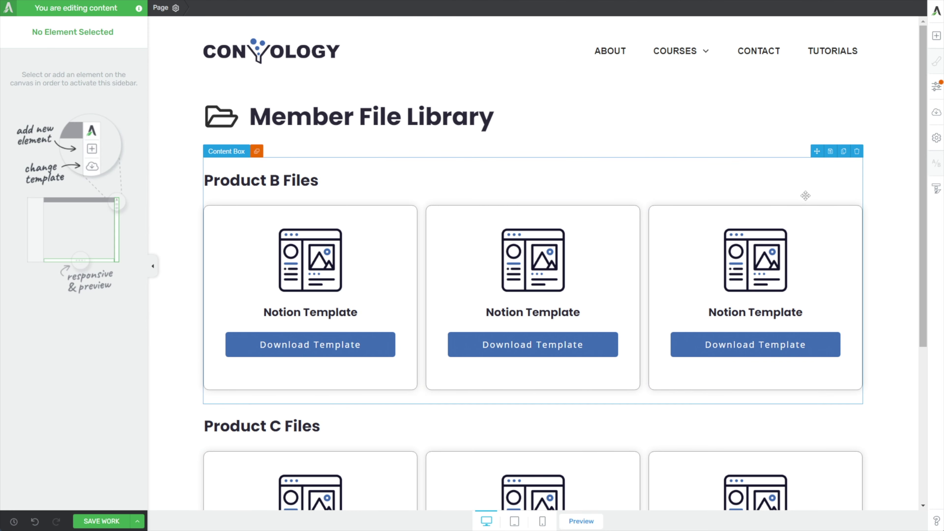
left_click(857, 150)
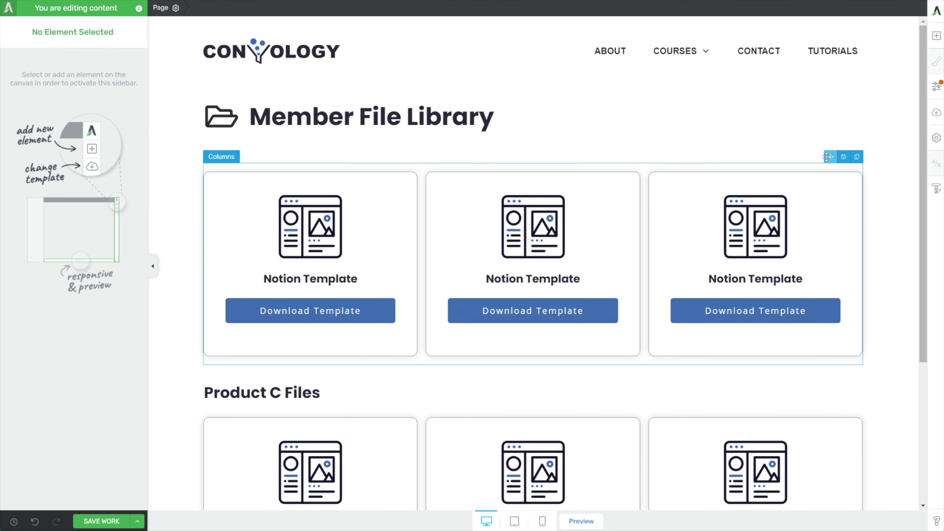
left_click(855, 152)
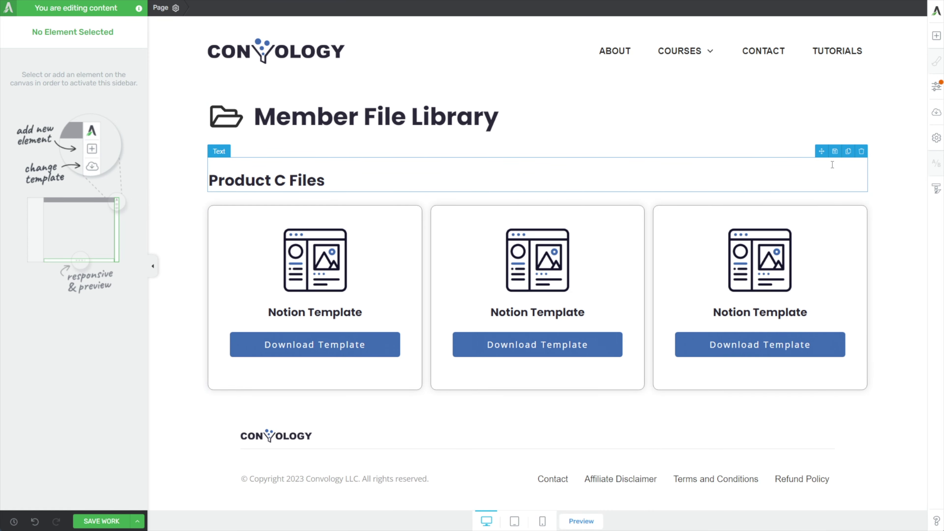
left_click(861, 151)
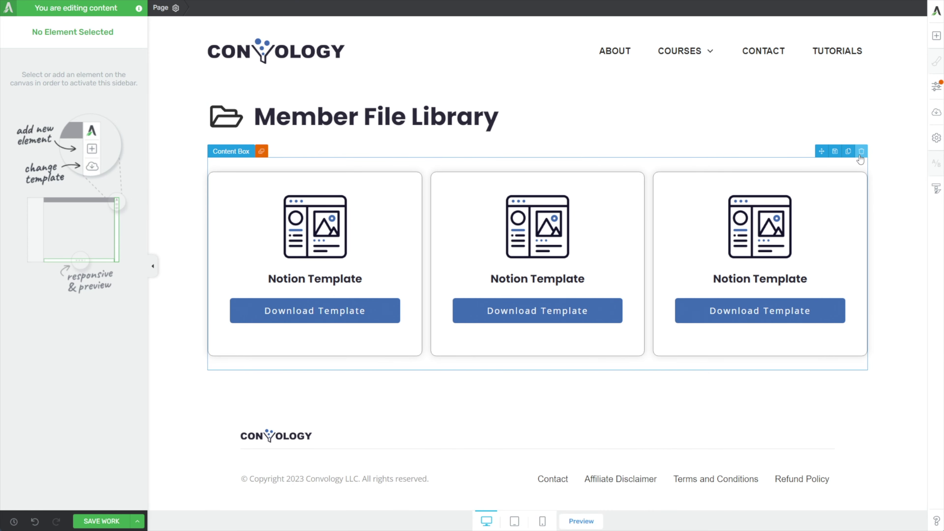
left_click(861, 152)
Step: Compare the background section's "Has access to files" display with its default display
left_click(397, 160)
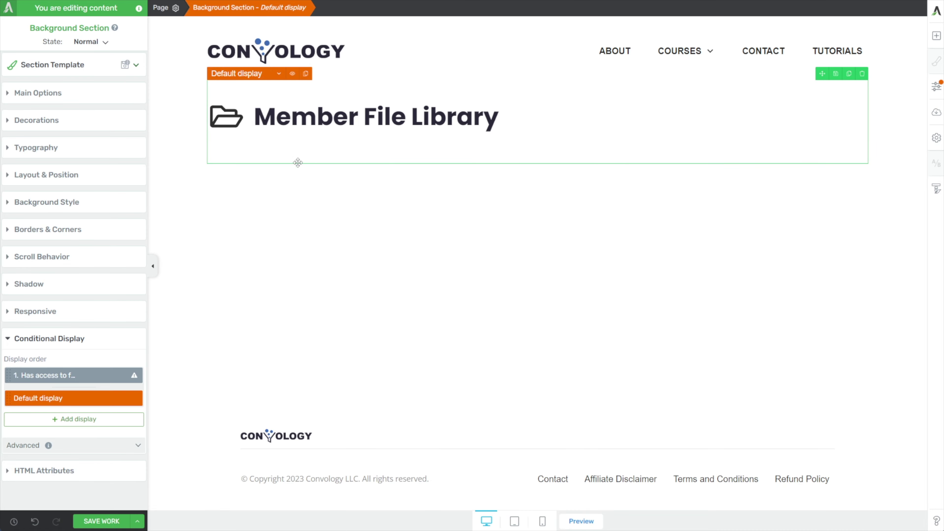
left_click(91, 379)
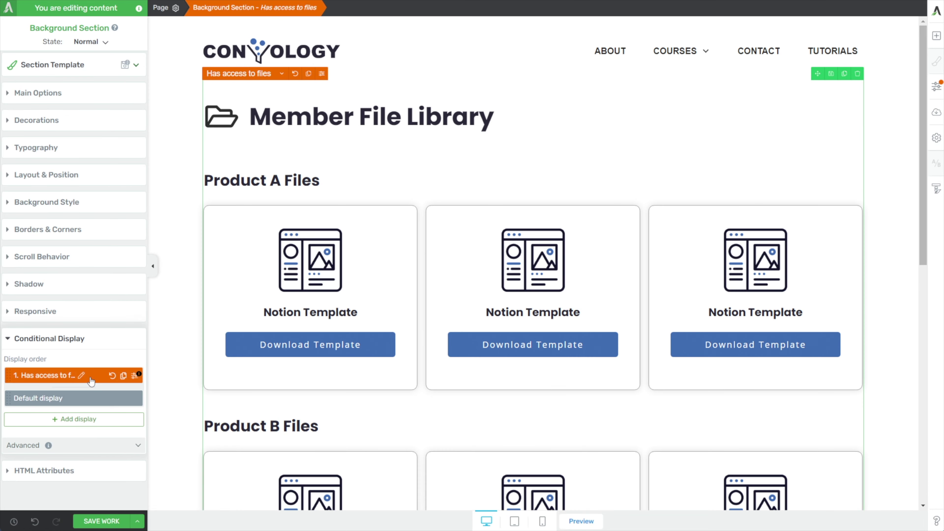
left_click(87, 398)
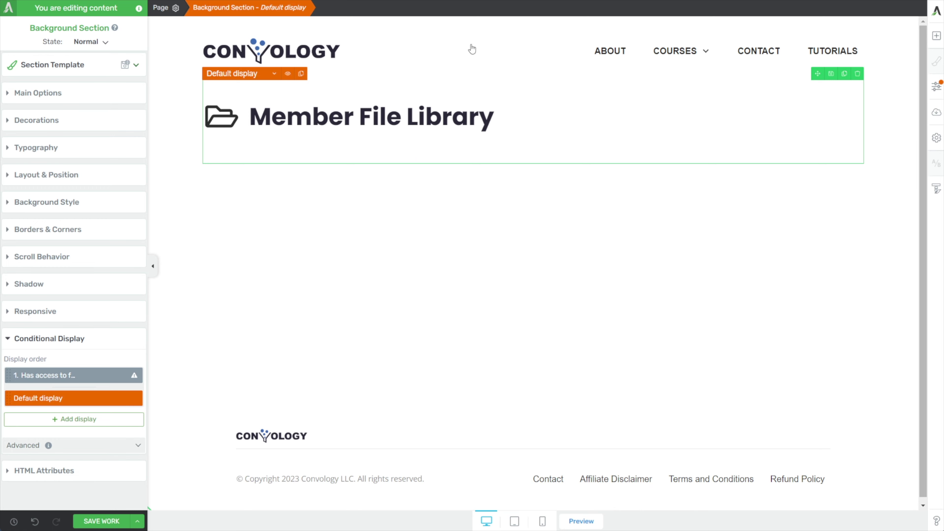
Step: Insert an Icon element below the header in the default display, using the solid warning triangle found by searching for "alert"
left_click(936, 38)
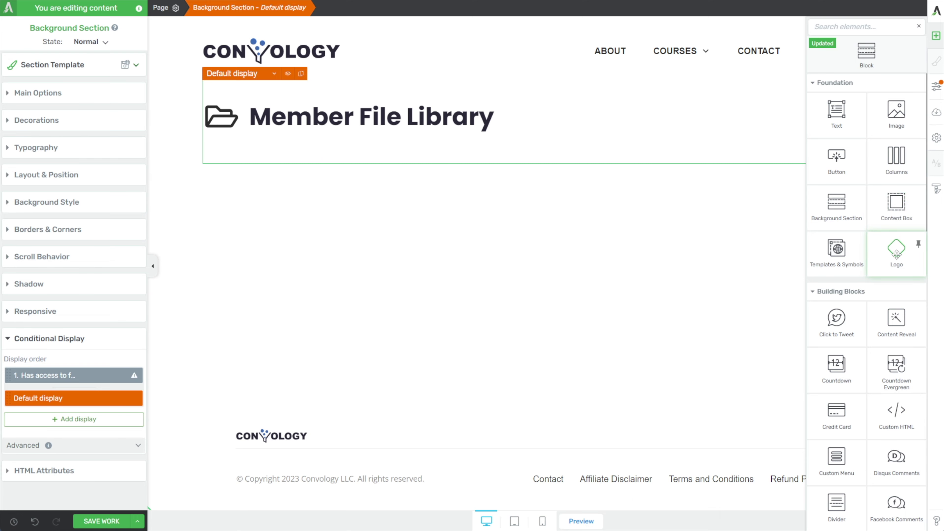
type("icon")
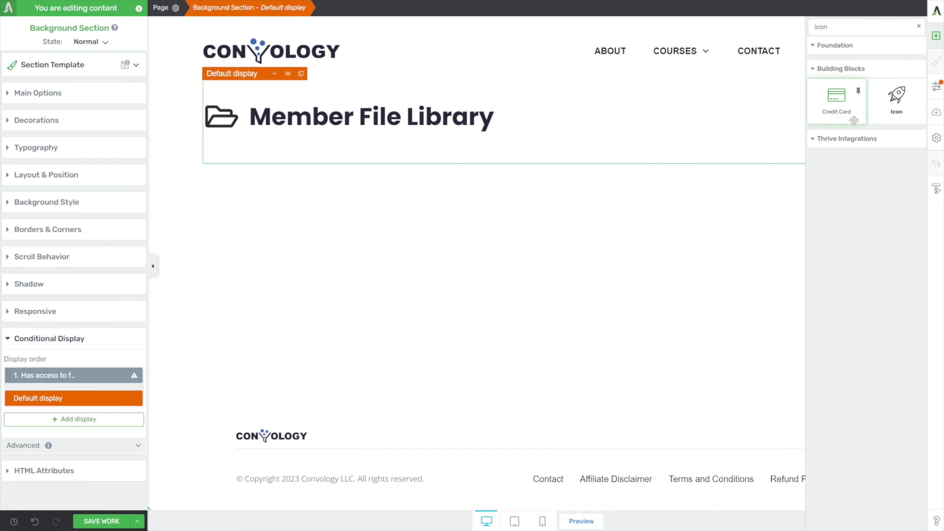
left_click_drag(899, 99, 481, 154)
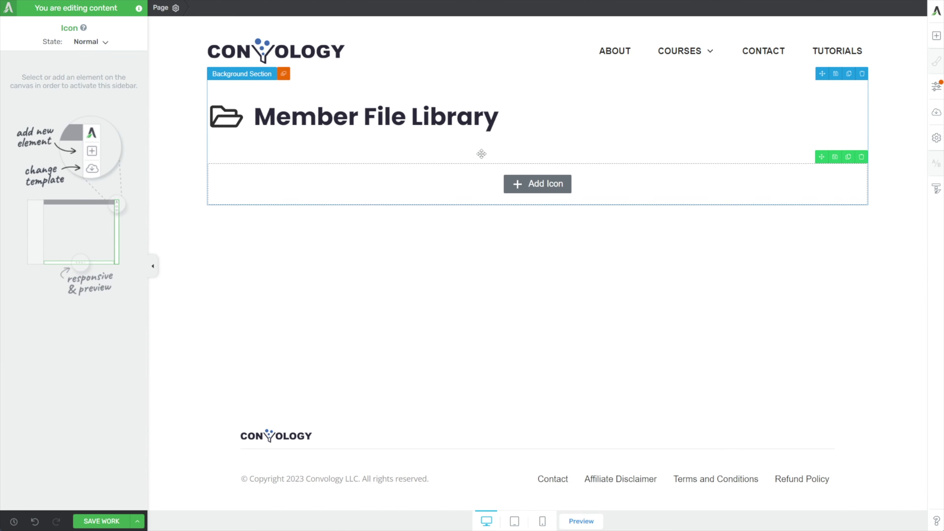
left_click(122, 30)
type("alert")
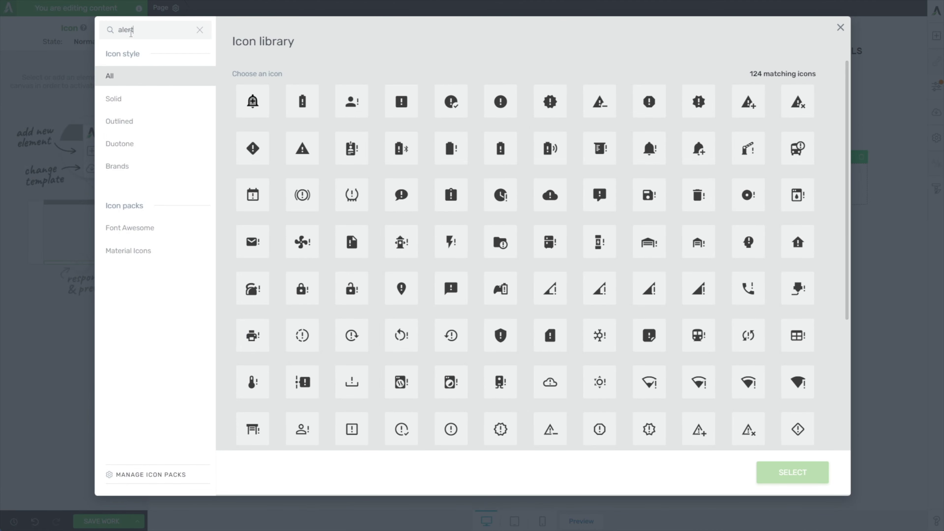
double_click(303, 149)
Step: Add a centred text element below the warning icon reading "You do not have access to any files within our library!"
left_click(936, 35)
left_click_drag(833, 129, 541, 197)
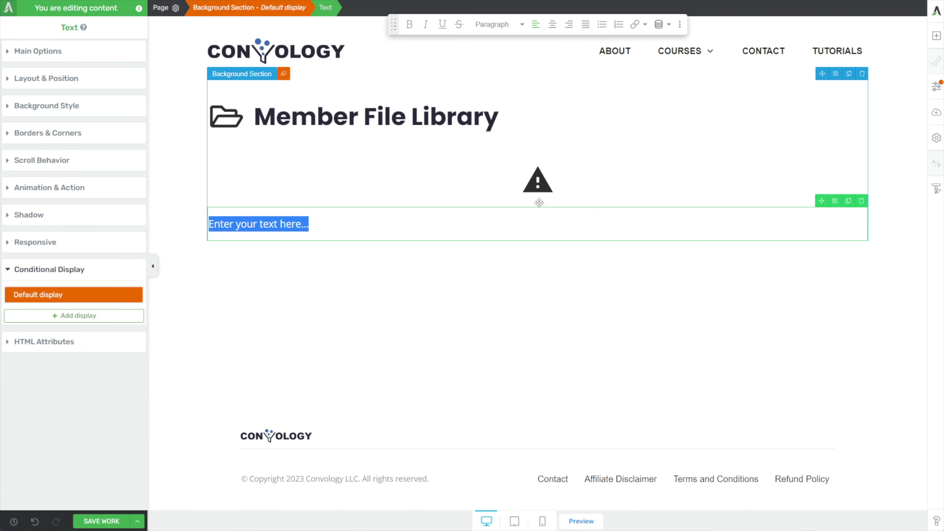
type("You do not have acc")
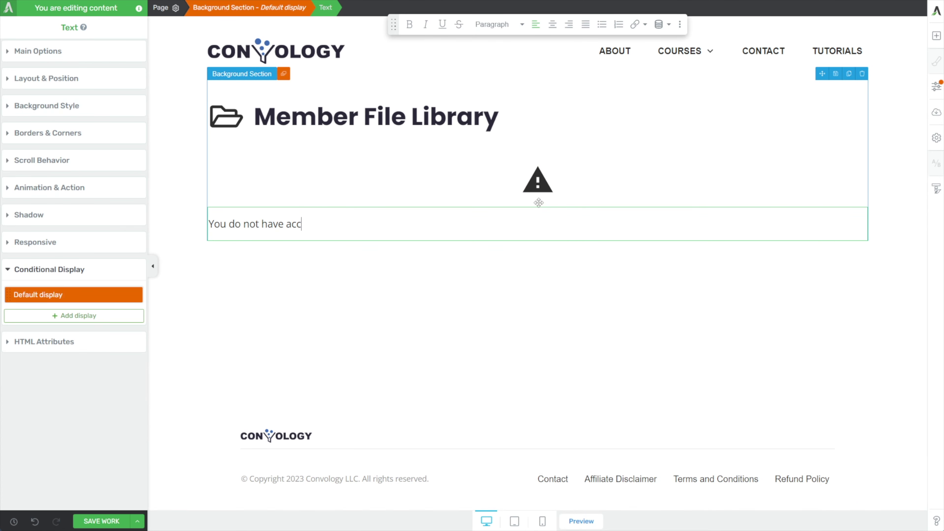
type("ess to any files withi")
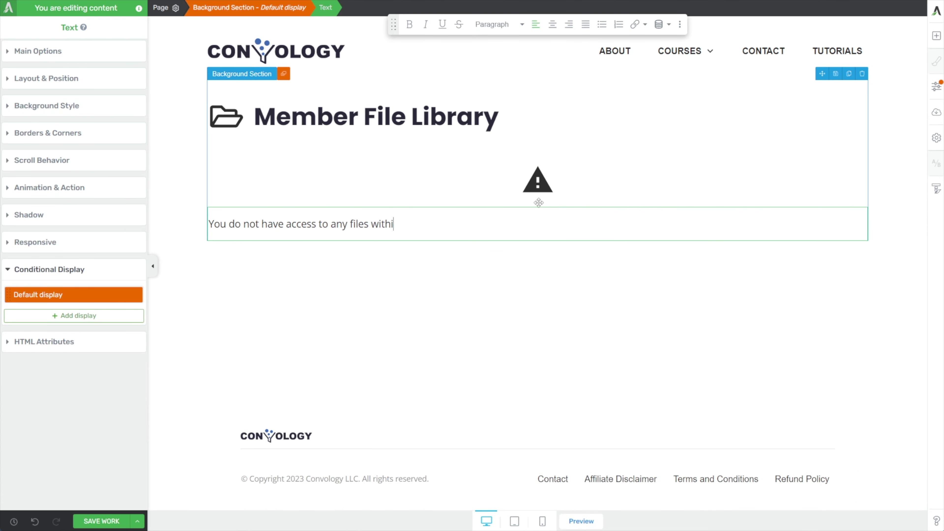
type("n our library!")
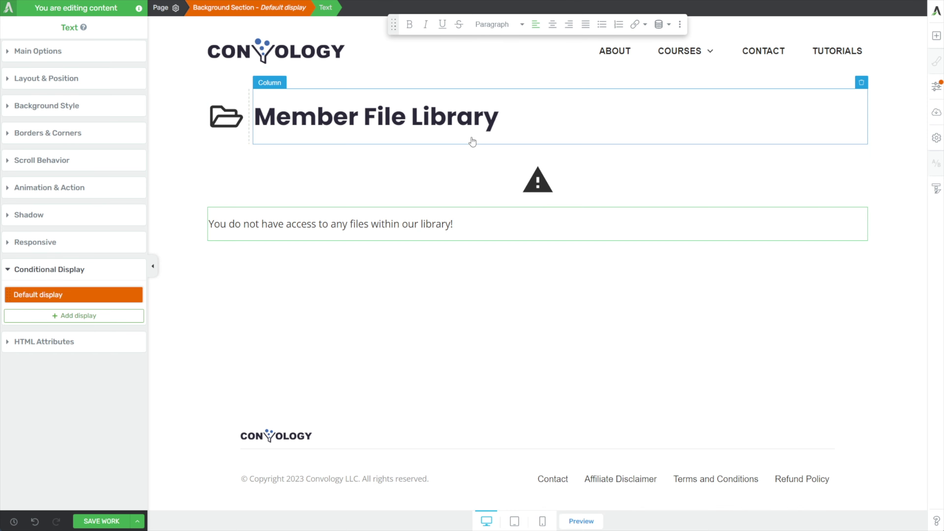
left_click(552, 24)
left_click(556, 301)
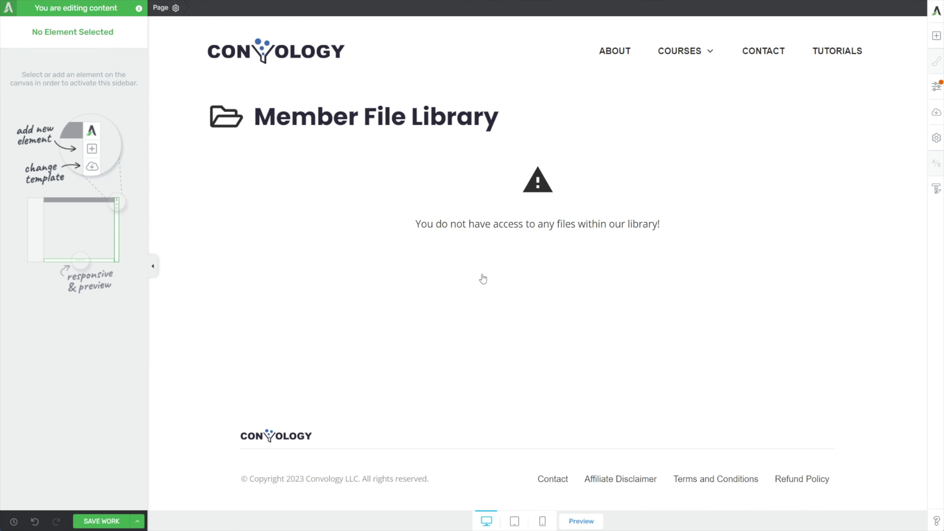
Step: Create a display condition set named "Has access to Content" for the background section's "Has access to files" display
left_click(219, 190)
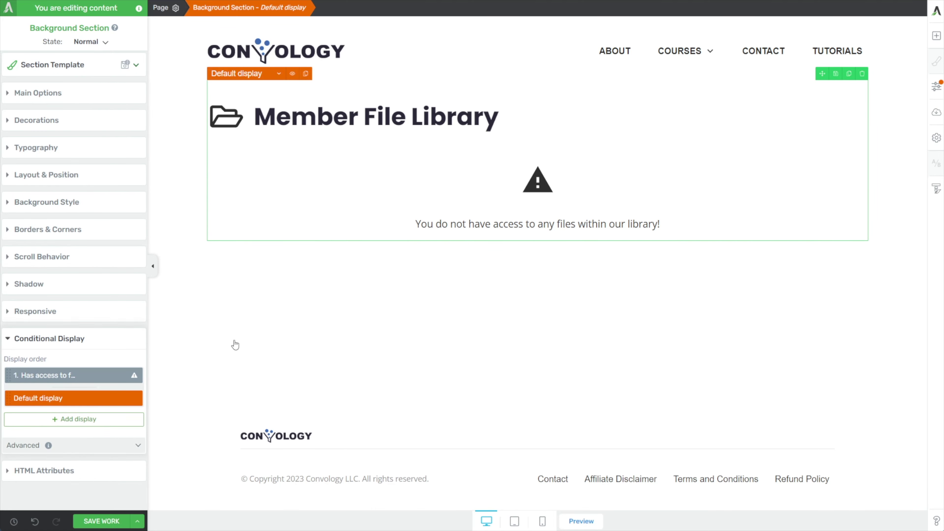
left_click(93, 378)
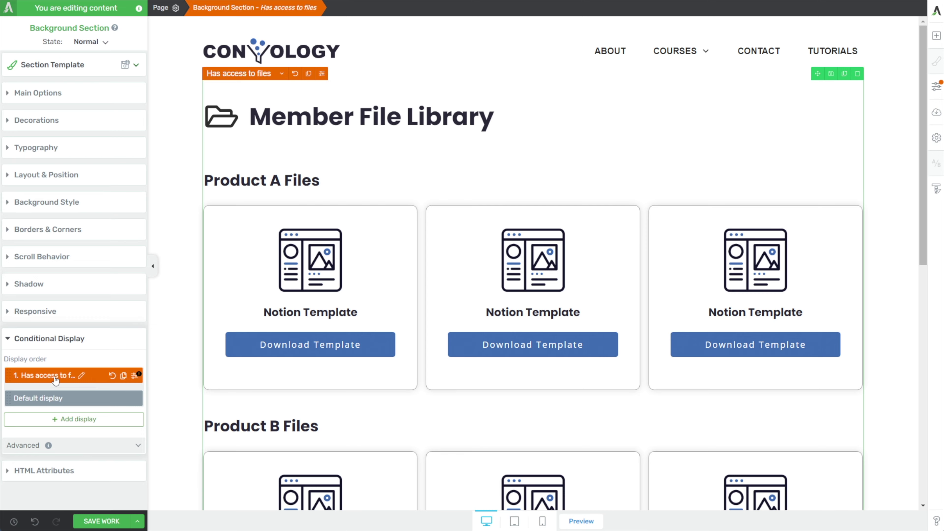
left_click(135, 375)
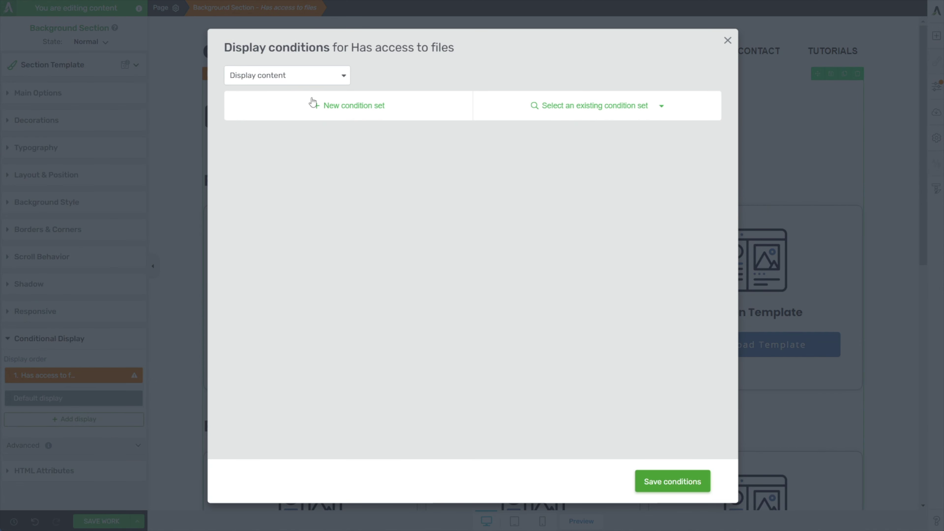
left_click(336, 110)
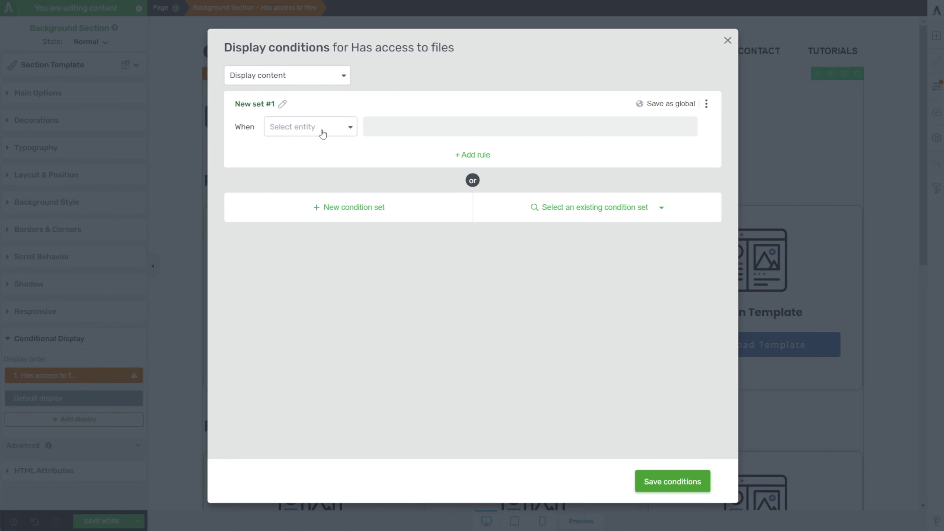
left_click(282, 105)
type("Has ac")
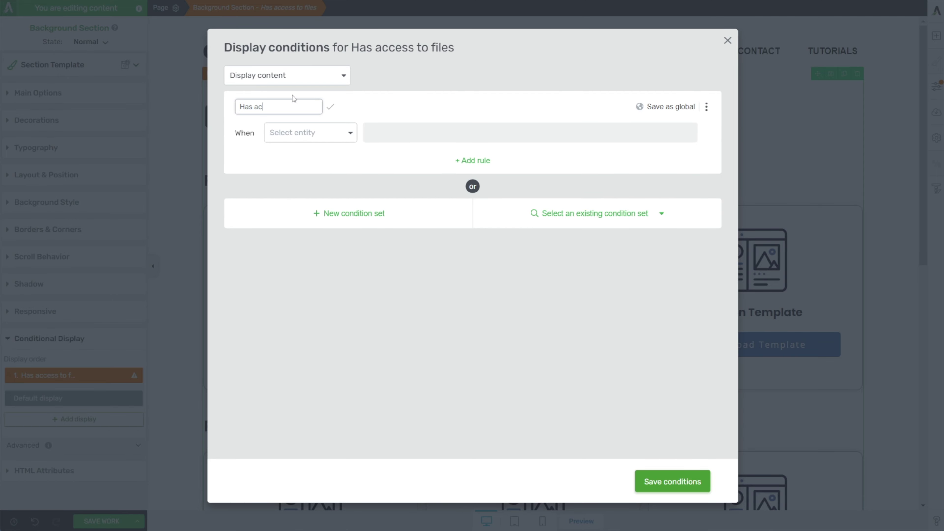
type("cess to Content")
key("Return")
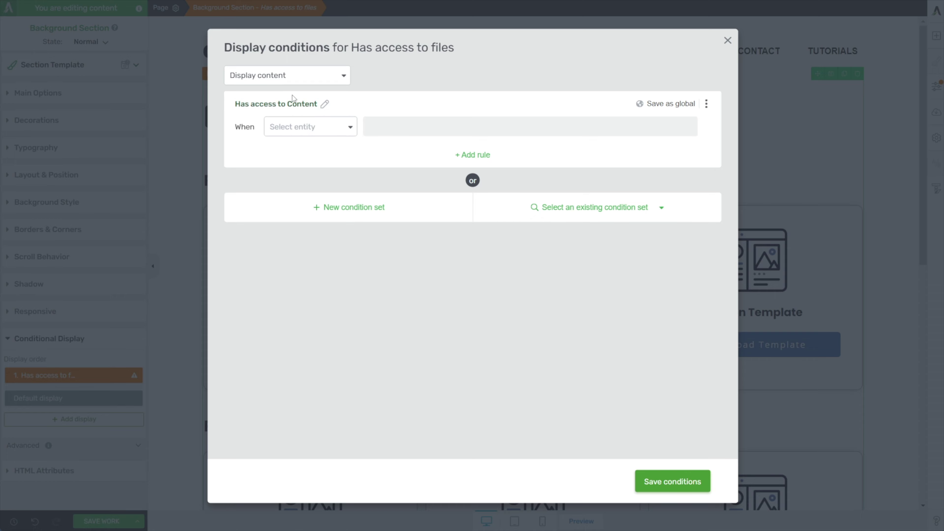
Step: Set the "Has access to Content" rule to User, Has access to Apprentice Product(s), Cool Product A
left_click(337, 134)
left_click(327, 156)
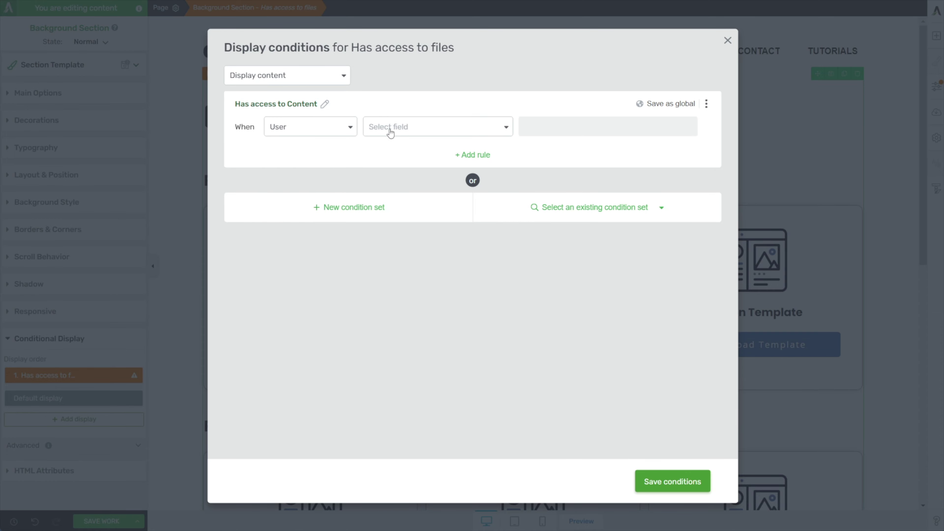
left_click(390, 130)
scroll(405, 225, "down", 2)
left_click(408, 225)
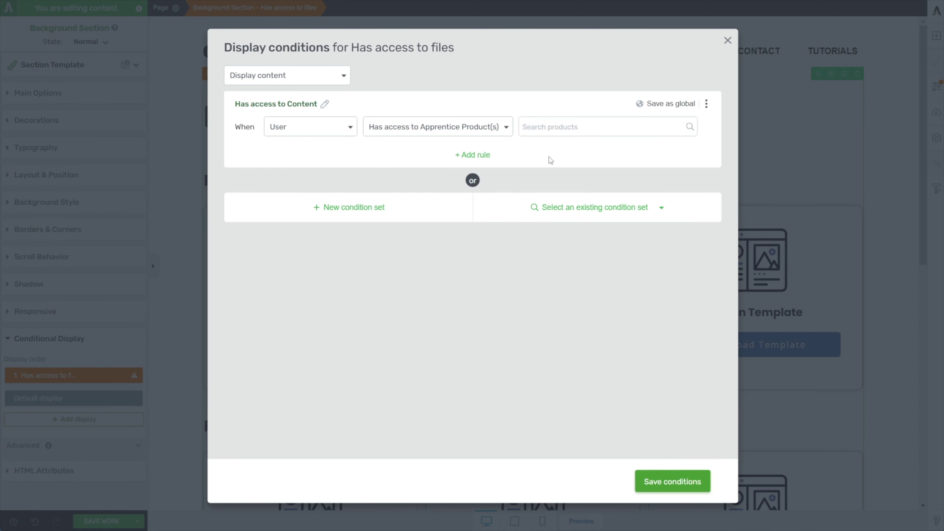
left_click(564, 130)
left_click(558, 206)
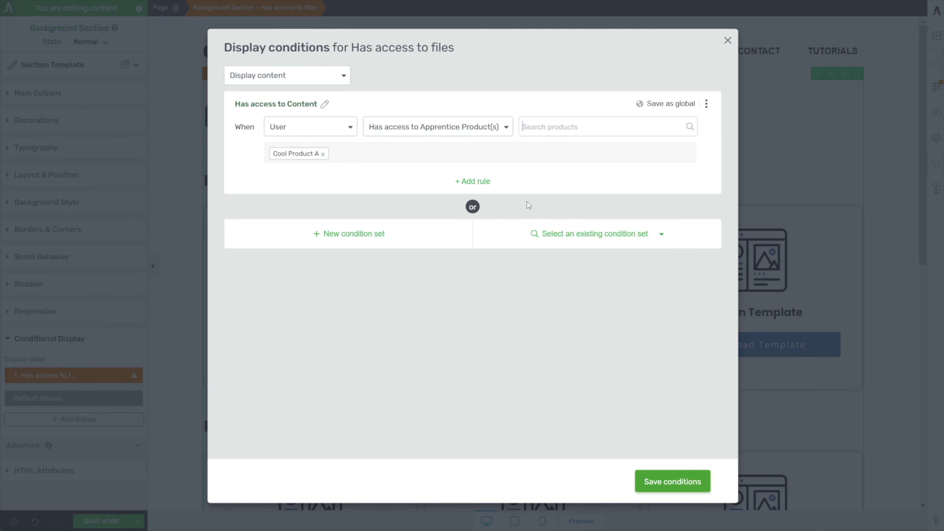
Step: Add a second condition set with the rule User, Has access to Apprentice Product(s), Neat Product B
left_click(338, 235)
left_click(315, 259)
left_click(318, 279)
left_click(394, 255)
scroll(417, 333, "down", 1)
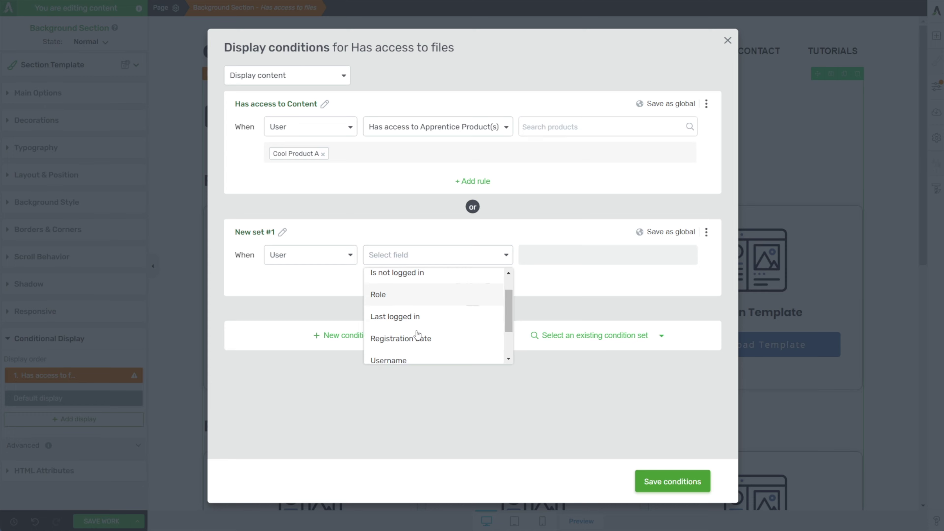
scroll(417, 333, "down", 2)
left_click(425, 356)
left_click(600, 249)
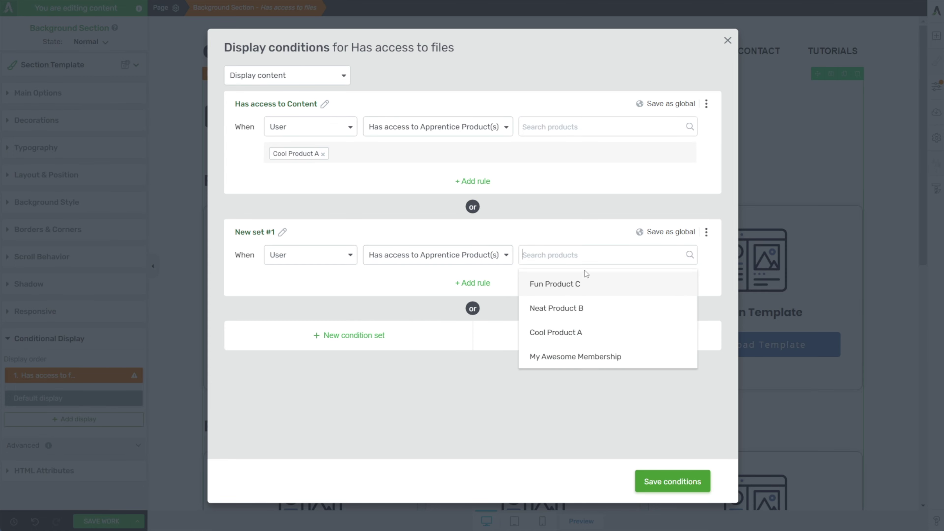
left_click(567, 307)
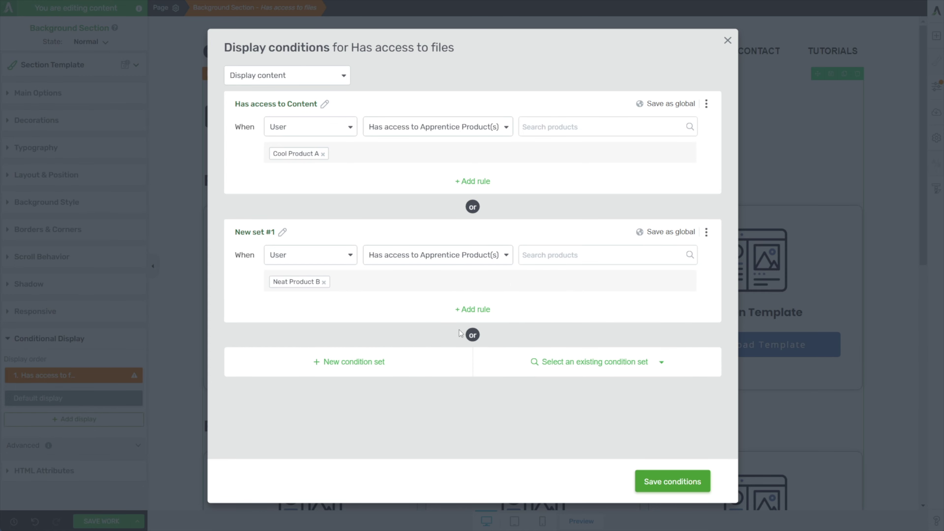
Step: Add a third condition set for User, Has access to Apprentice Product(s), Fun Product C, and save the display conditions
left_click(376, 368)
left_click(314, 380)
left_click(312, 410)
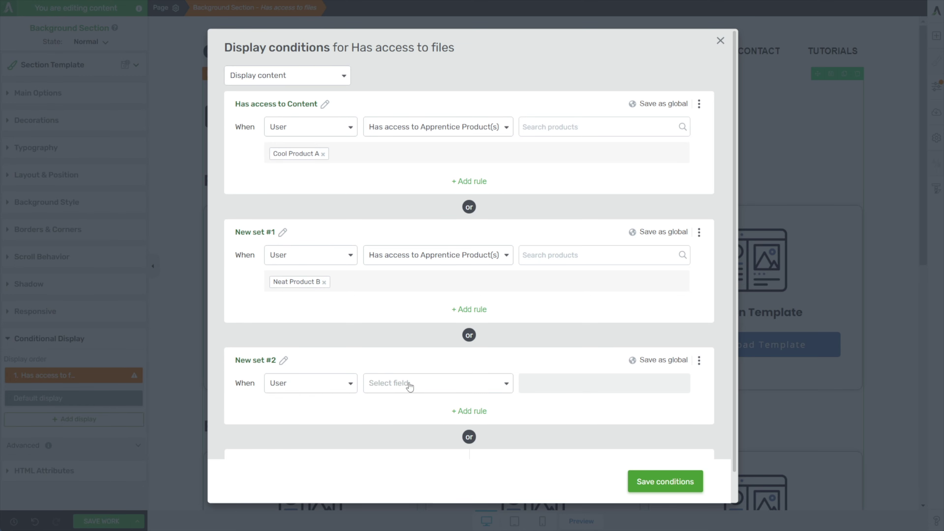
left_click(410, 388)
scroll(426, 460, "down", 2)
left_click(427, 453)
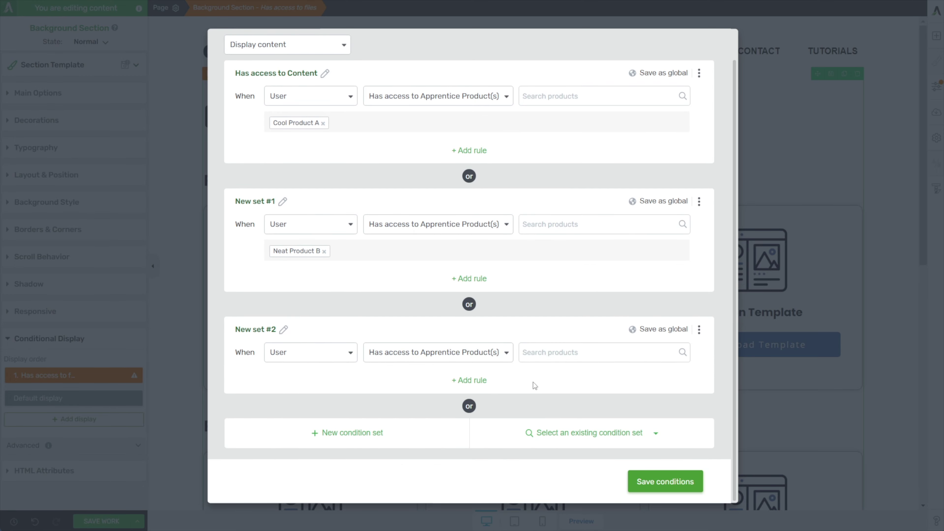
left_click(561, 382)
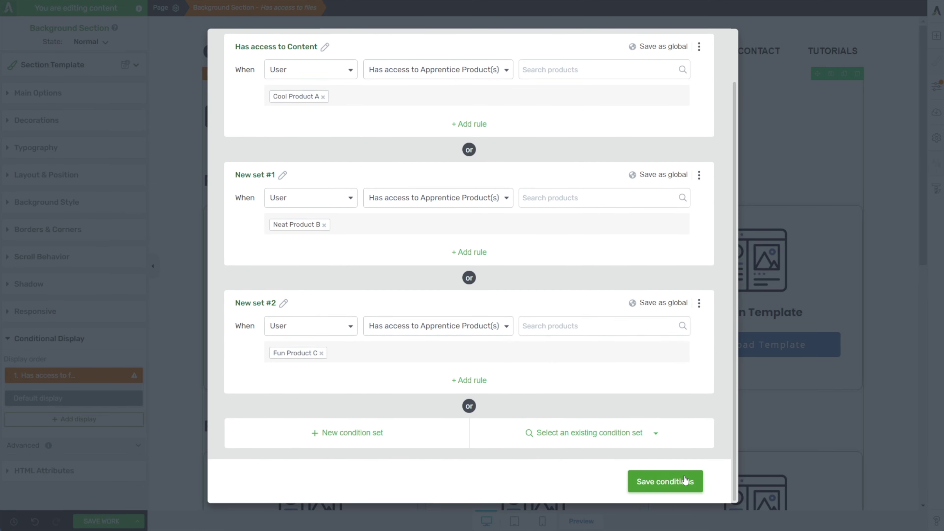
scroll(413, 212, "up", 3)
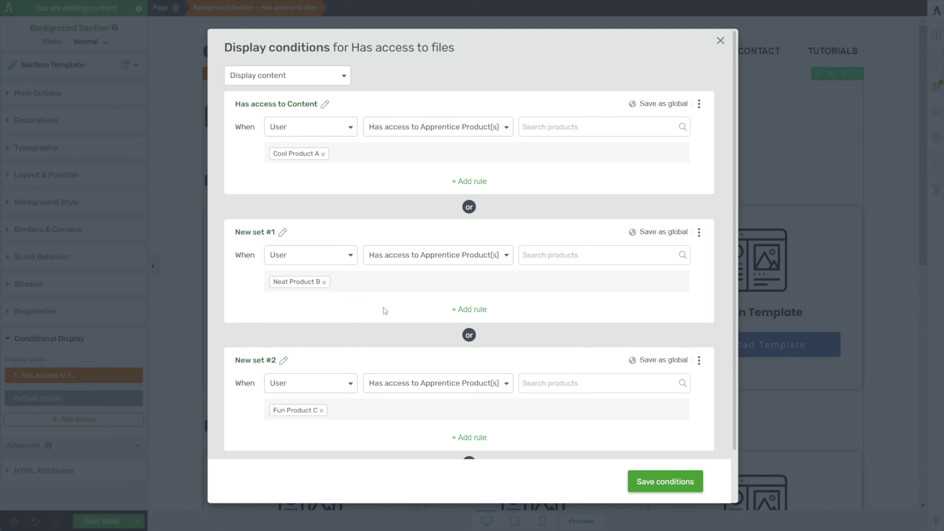
scroll(385, 311, "down", 2)
scroll(373, 365, "up", 2)
left_click(665, 481)
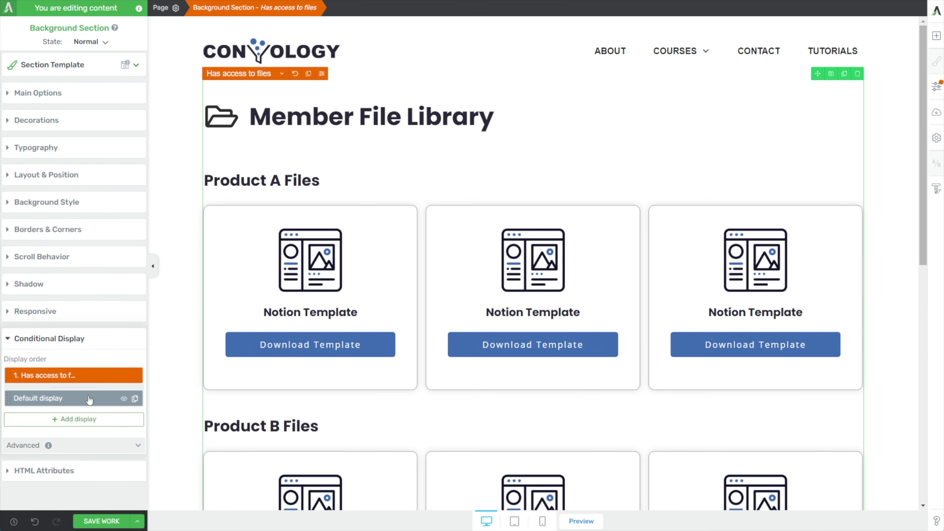
Step: Check the background section's default display against its "Has access to files" display and preview the page
left_click(89, 399)
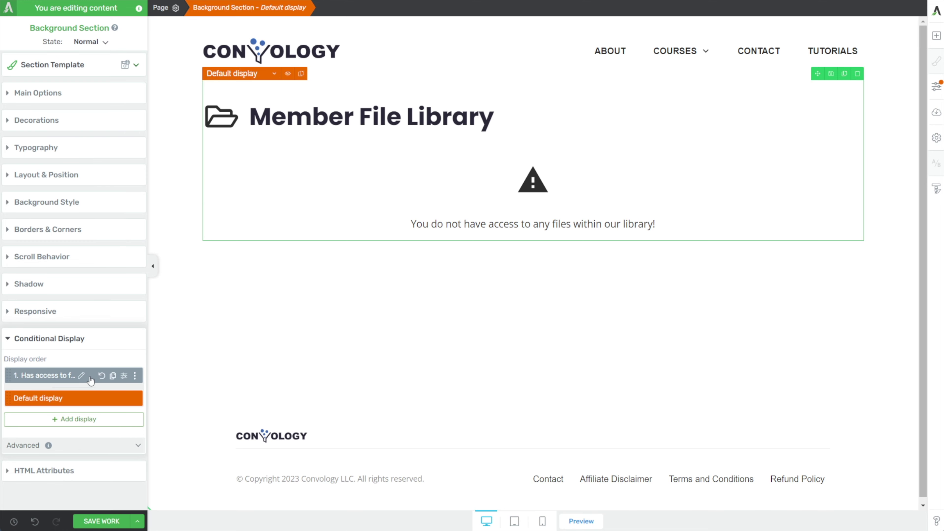
left_click(90, 378)
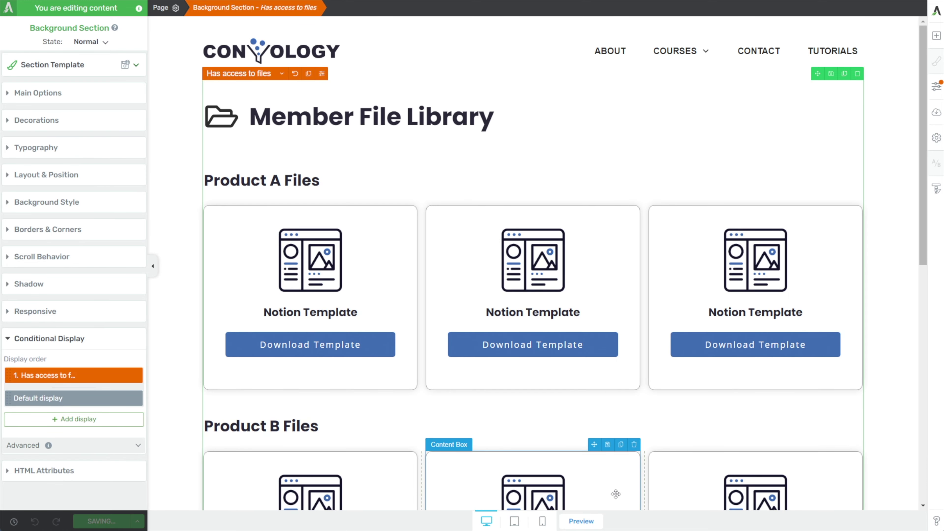
left_click(581, 521)
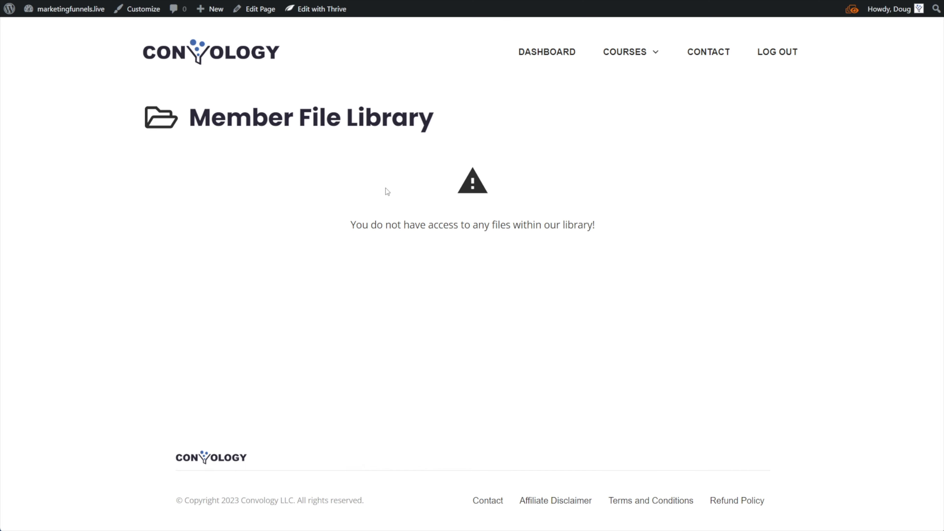
Step: Preview the library page with the "Has access to Content", Product A, Product B and Product C conditions enabled
left_click(852, 9)
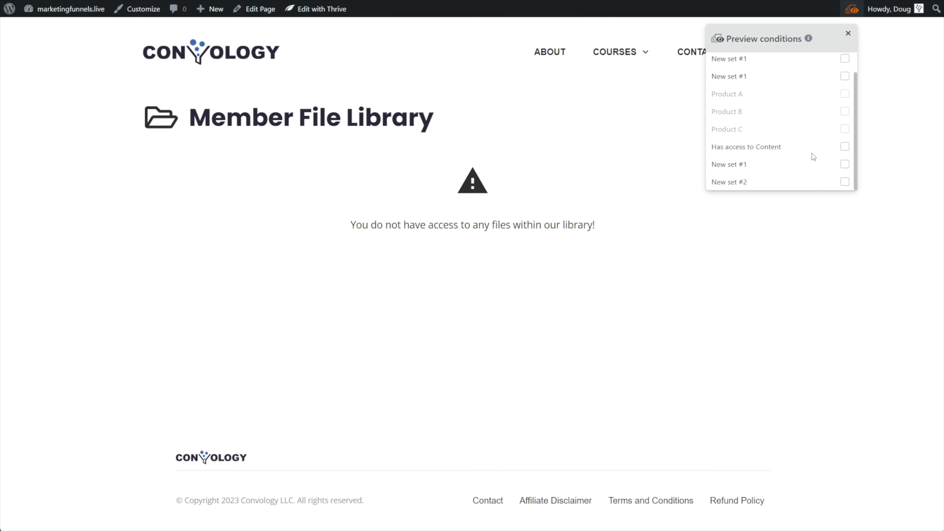
left_click(845, 147)
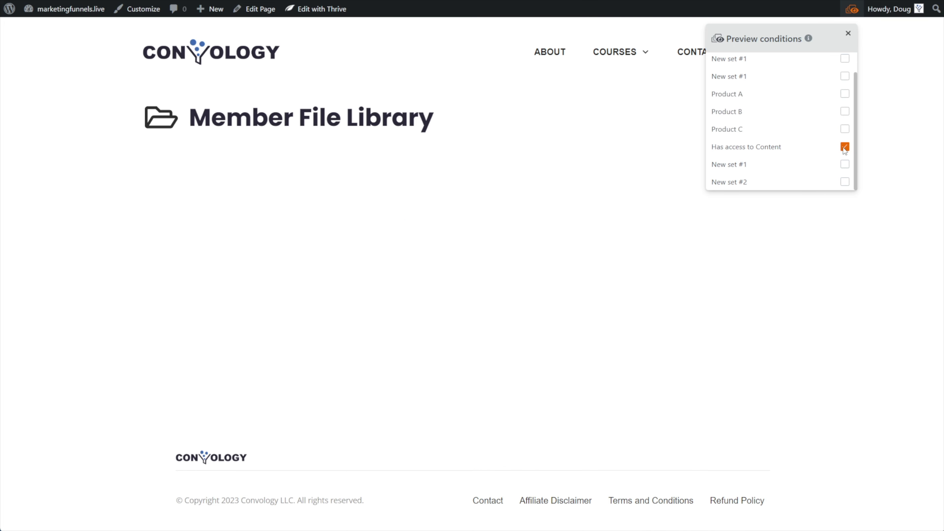
left_click(844, 94)
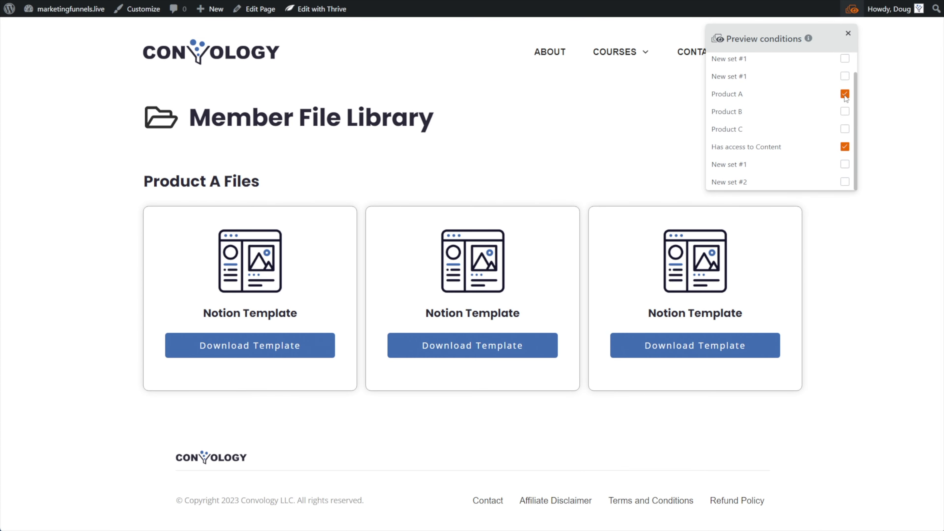
left_click(844, 111)
scroll(769, 130, "down", 4)
scroll(793, 110, "up", 2)
left_click(835, 129)
scroll(659, 153, "down", 5)
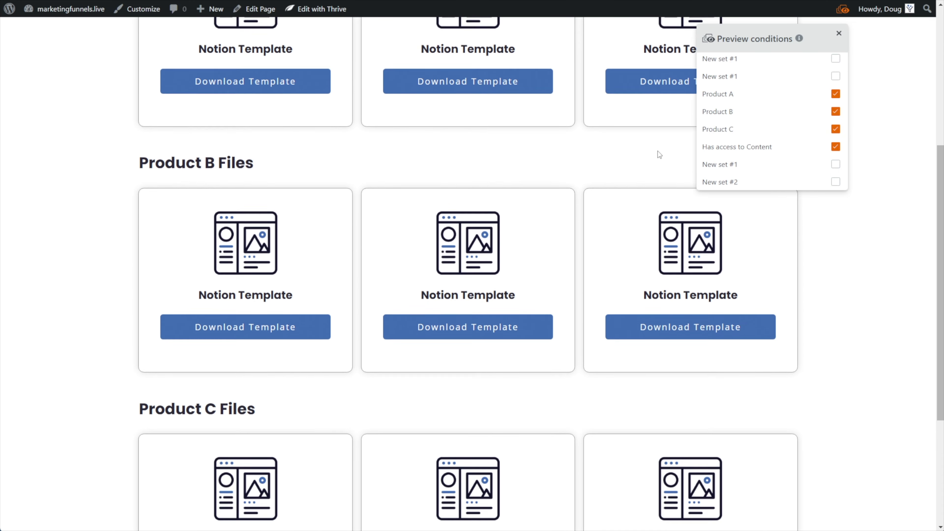
Step: Preview the page without the Product A condition, enable that condition again, and close the preview conditions
scroll(667, 151, "up", 2)
left_click(836, 93)
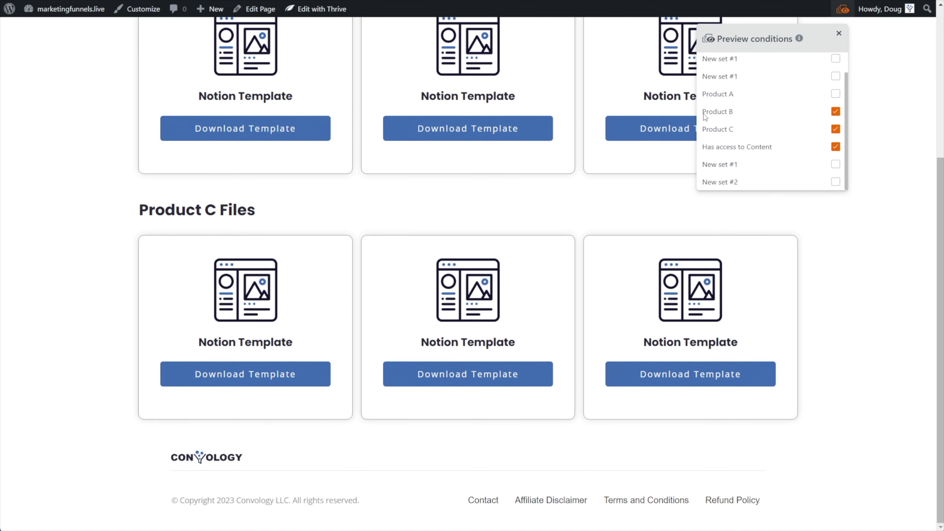
scroll(68, 94, "up", 4)
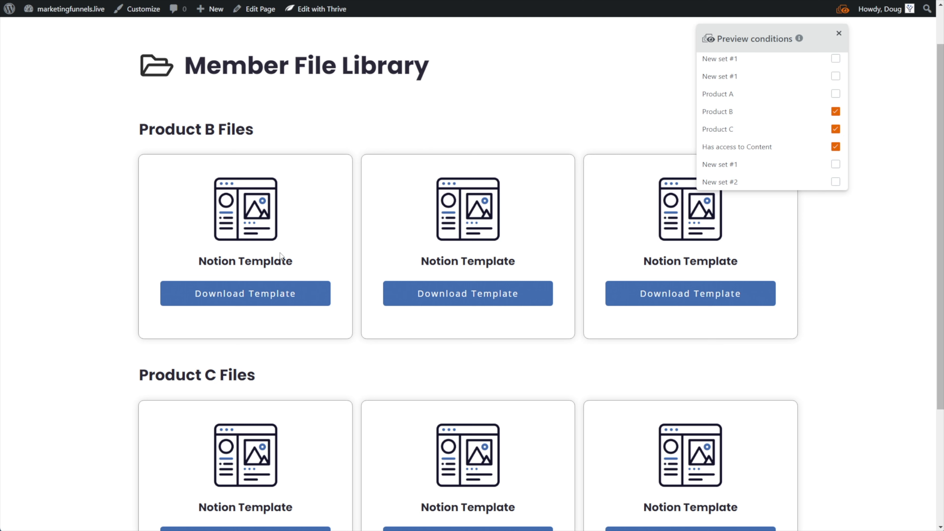
left_click(835, 94)
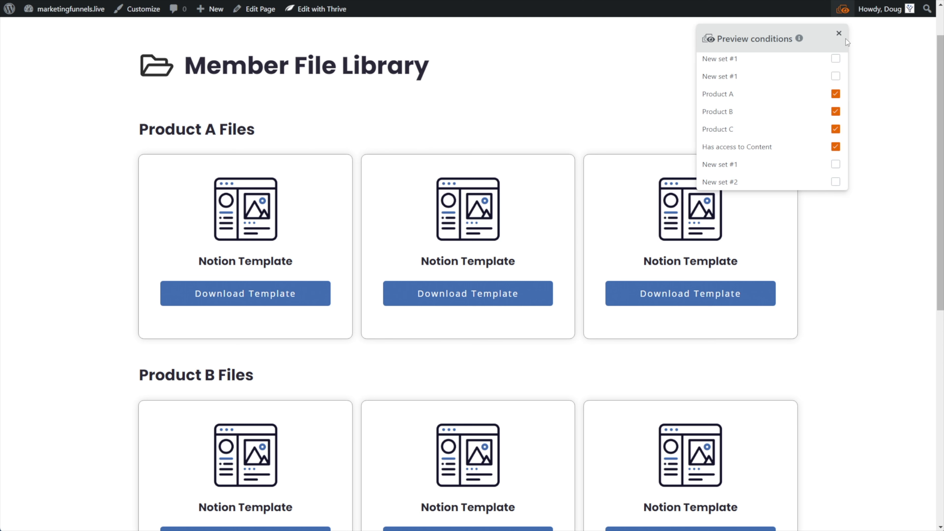
left_click(838, 34)
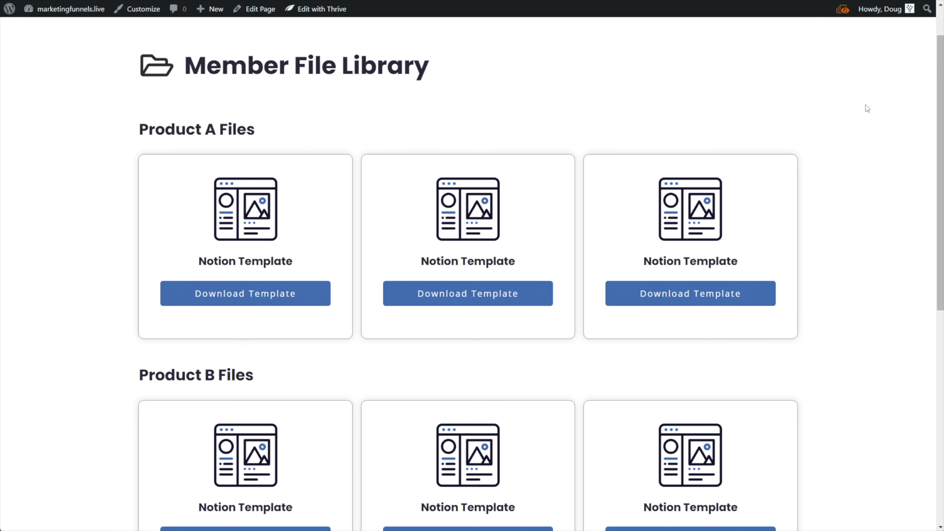